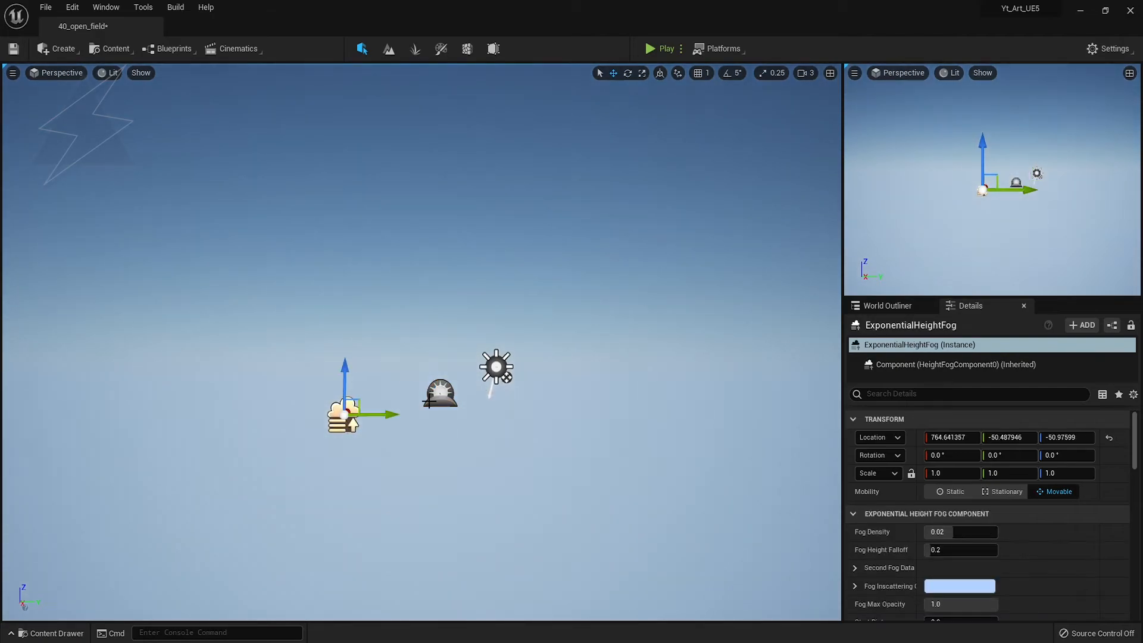
# - Set the height fog's Fog Inscattering Color to black and adjust its Directional Inscattering Color
pyautogui.scroll(-4, 947, 506)
pyautogui.click(940, 468)
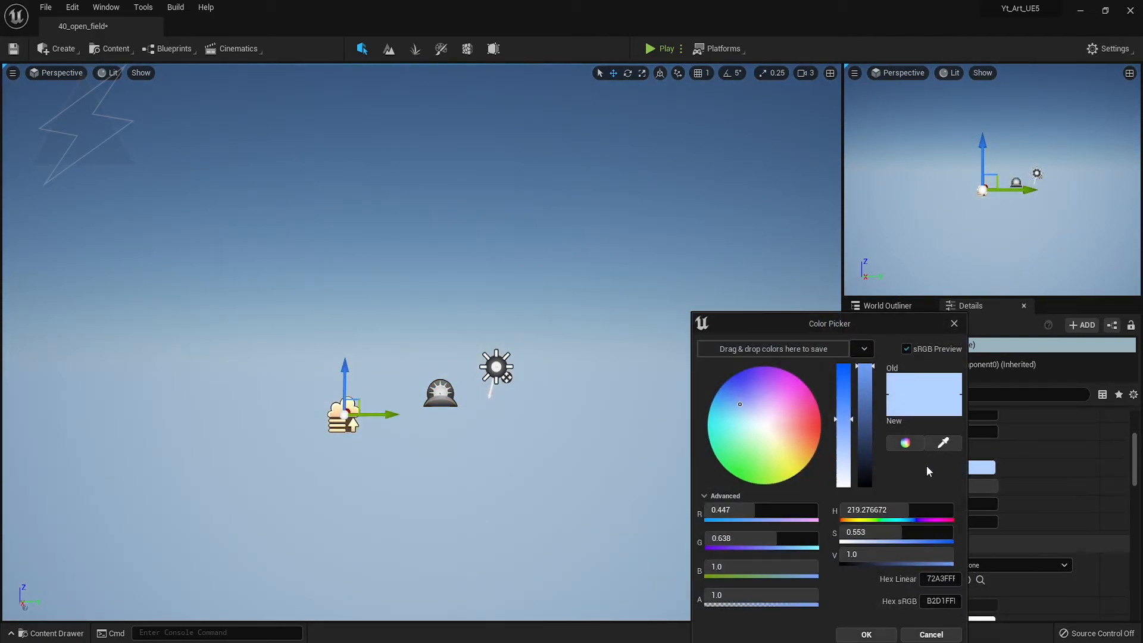
pyautogui.moveTo(867, 459); pyautogui.dragTo(867, 550)
pyautogui.click(870, 635)
pyautogui.scroll(-5, 1049, 524)
pyautogui.click(982, 518)
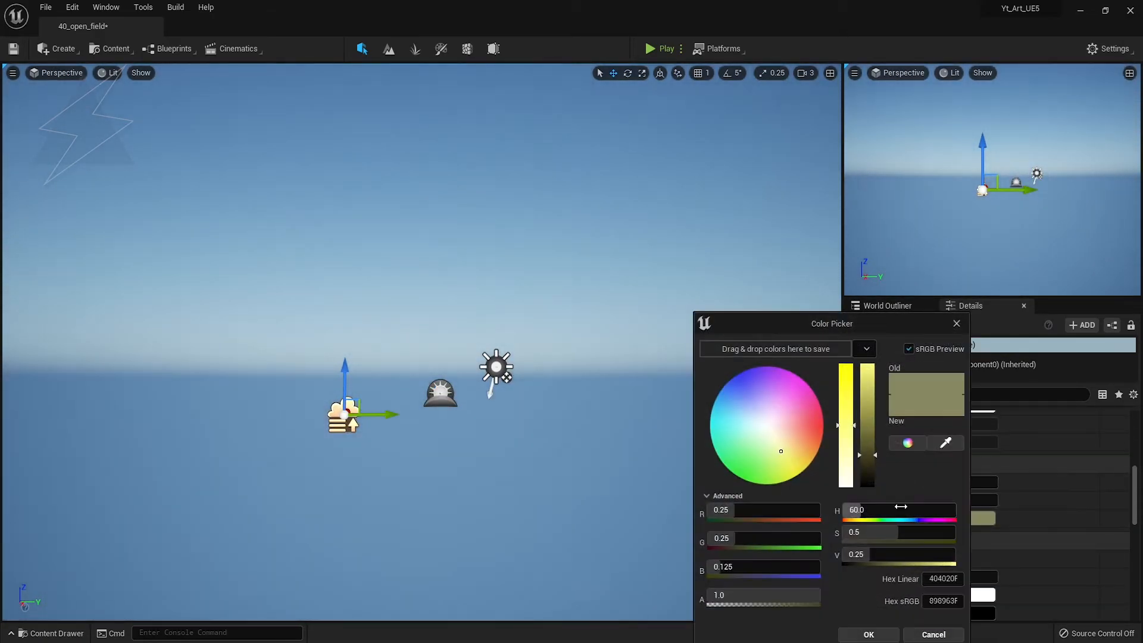
pyautogui.click(879, 634)
pyautogui.scroll(3, 1032, 520)
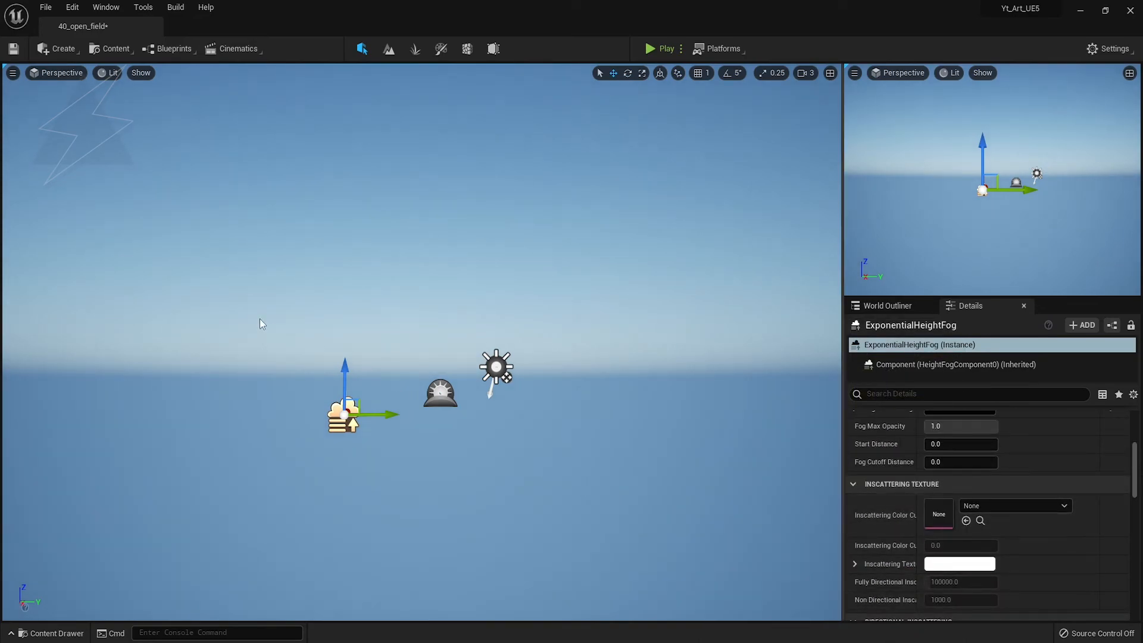
# - Add a Sky Light beside the other light actors and enable its Real Time Capture
pyautogui.click(60, 48)
pyautogui.moveTo(104, 141)
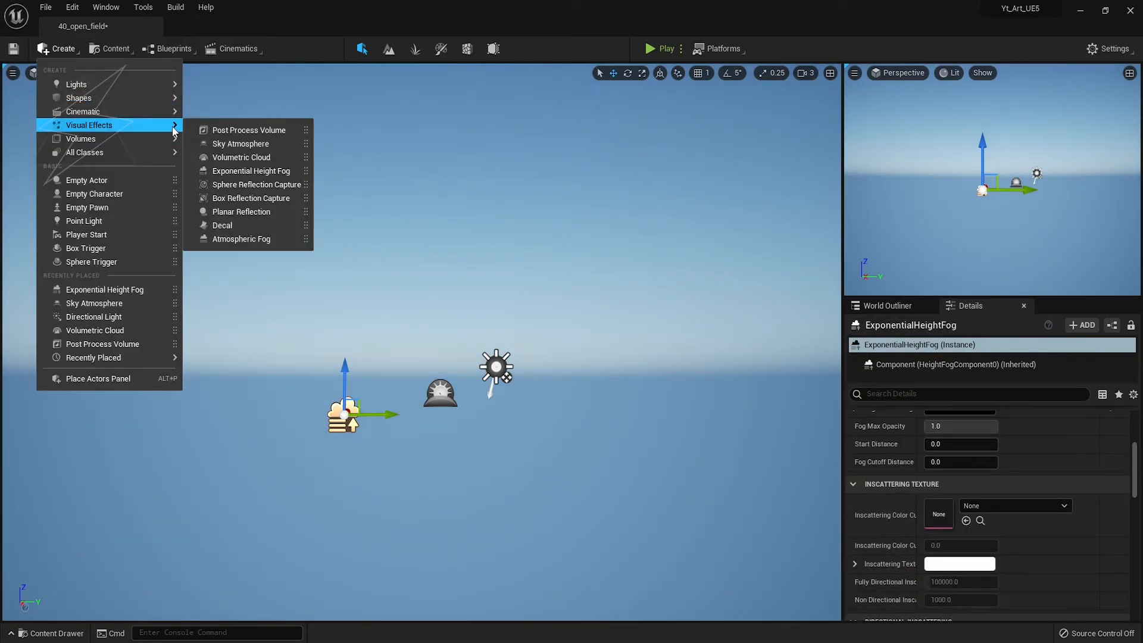
pyautogui.moveTo(152, 85)
pyautogui.click(232, 145)
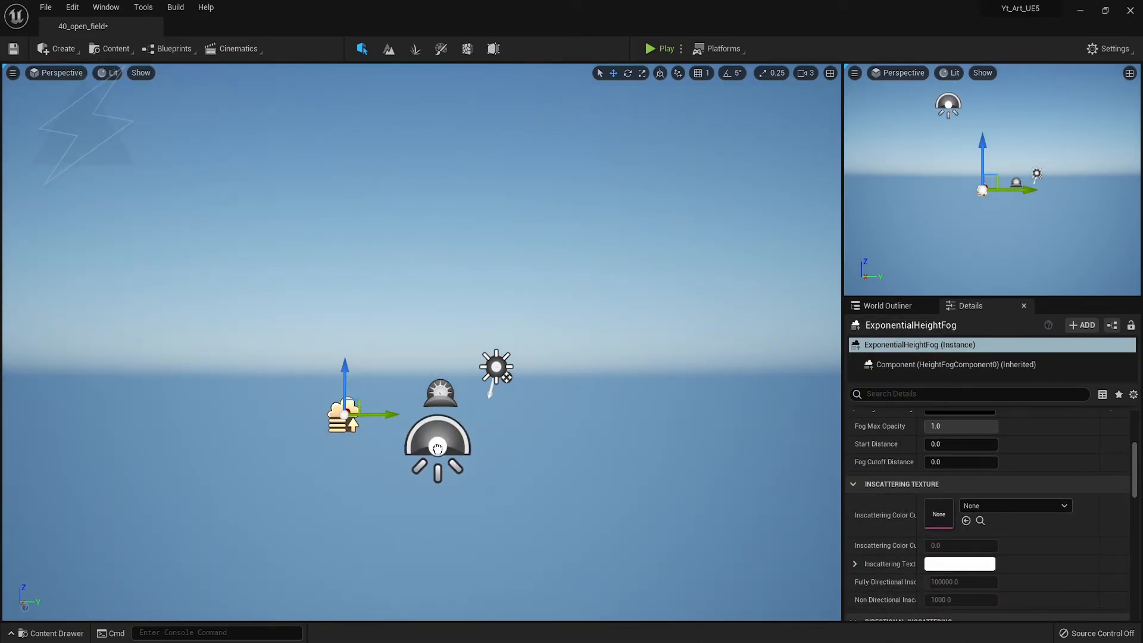
pyautogui.scroll(5, 1065, 506)
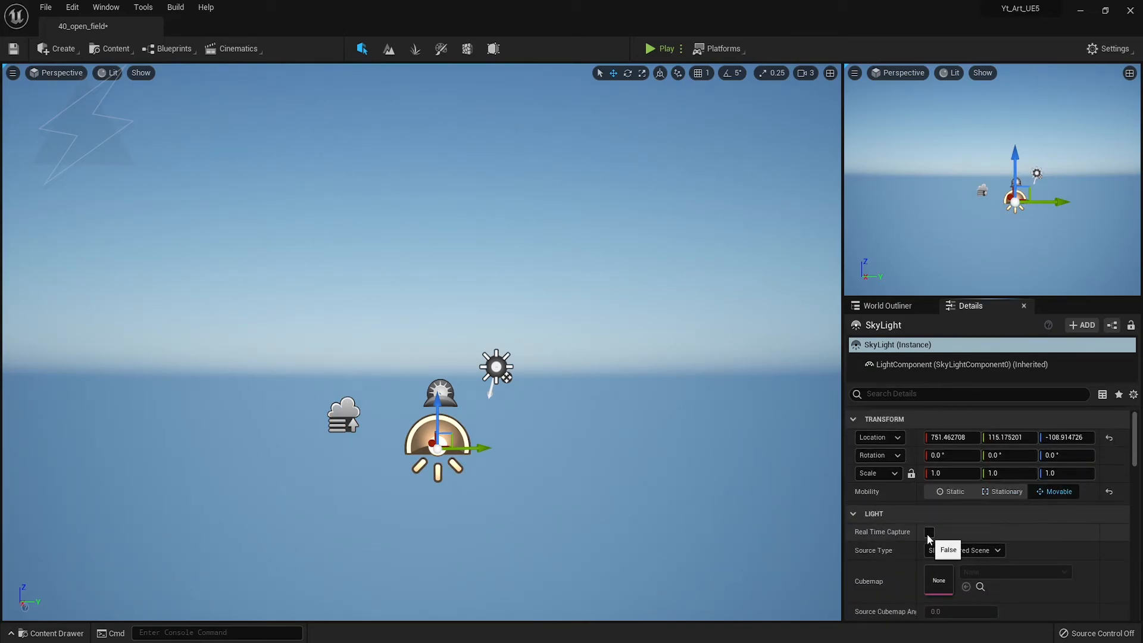
pyautogui.moveTo(506, 434); pyautogui.dragTo(579, 444, button='right')
pyautogui.press('w')
pyautogui.press('w')
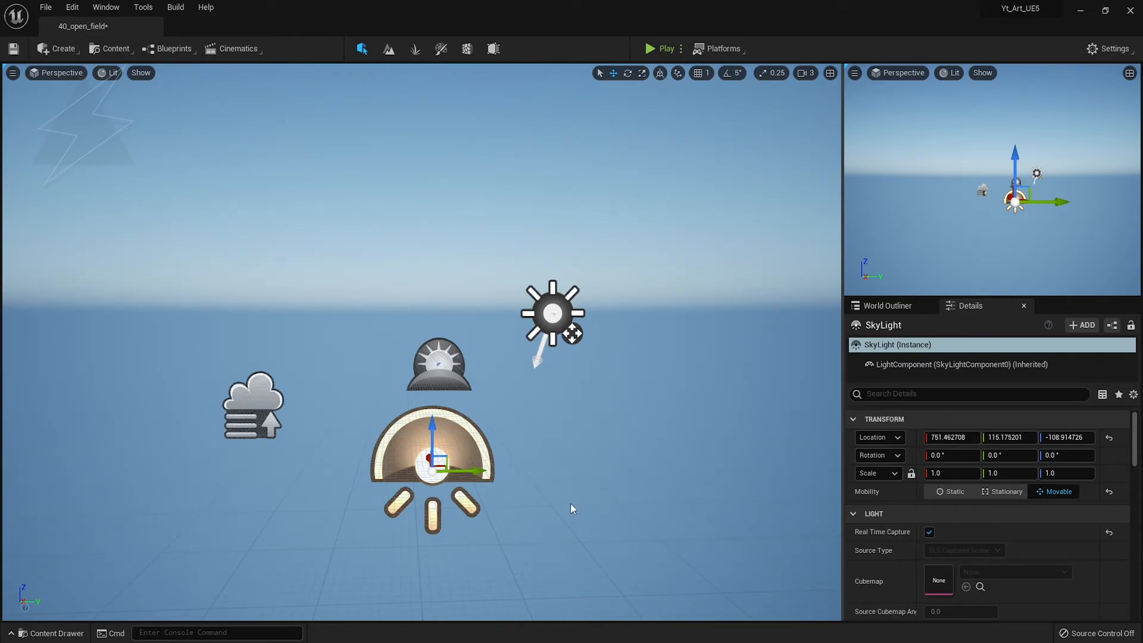
pyautogui.moveTo(570, 502); pyautogui.dragTo(605, 396, button='right')
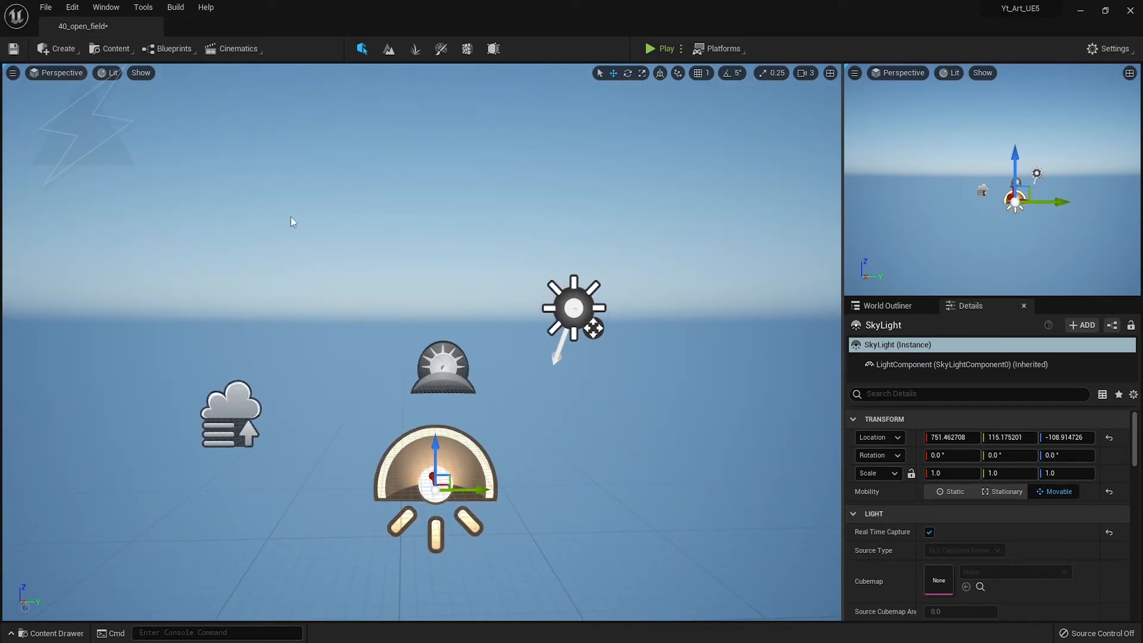
# - Create a new landscape with 63×63-quad sections, 2×2 sections per component and 8 × 8 components
pyautogui.click(388, 49)
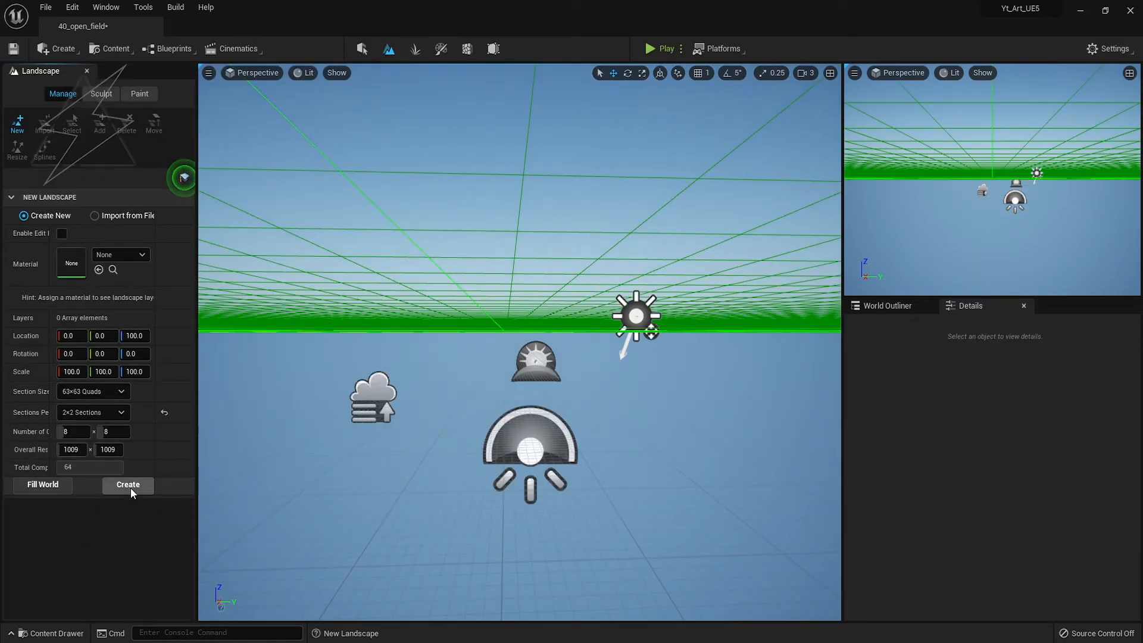
pyautogui.click(128, 485)
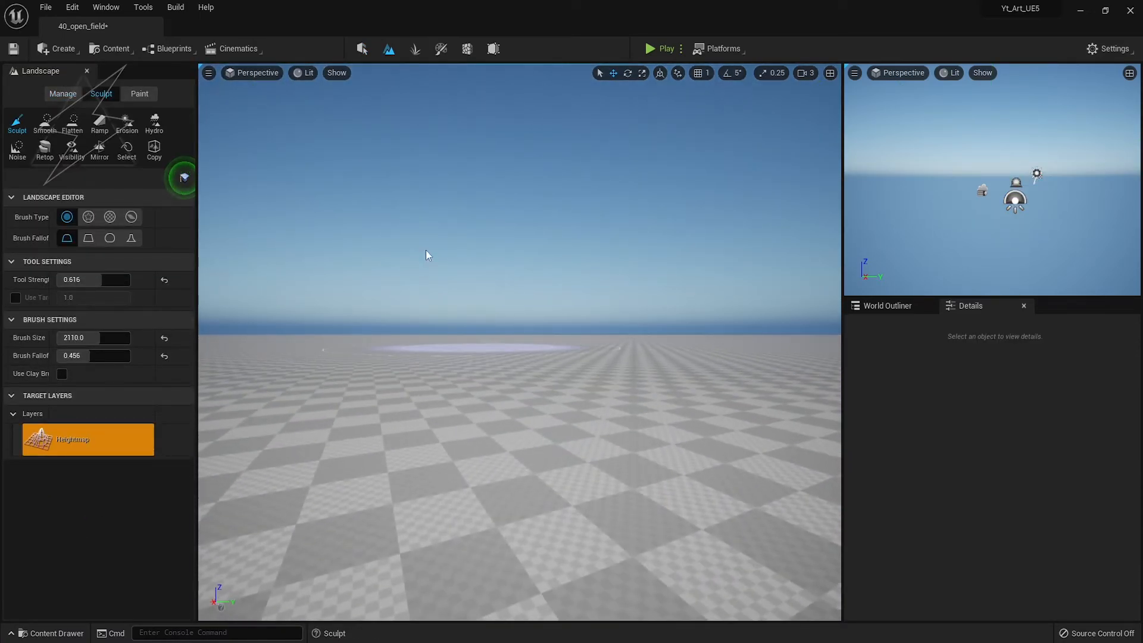
pyautogui.click(363, 48)
pyautogui.moveTo(582, 411)
pyautogui.mouseDown(button='right')
pyautogui.moveTo(560, 450)
pyautogui.moveTo(525, 429)
pyautogui.moveTo(563, 442)
pyautogui.moveTo(631, 411)
pyautogui.moveTo(594, 411)
pyautogui.mouseUp(button='right')
# - Place SK_Mannequin on the landscape in the foreground at about X -1062, Y -371, Z 100 as a scale reference
pyautogui.press('F11')
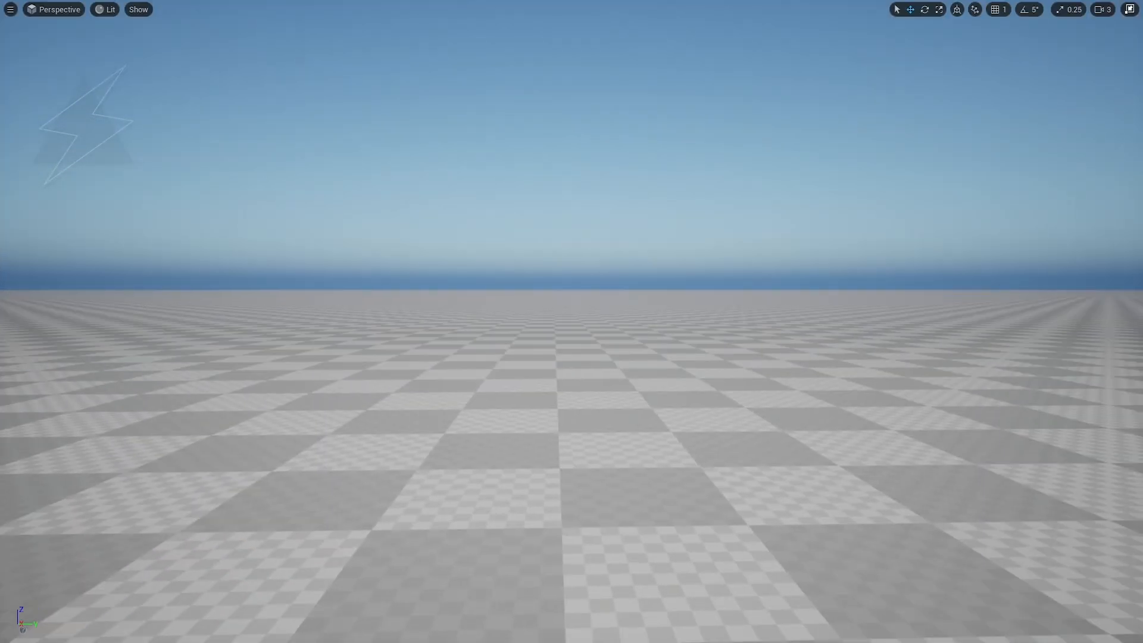
pyautogui.moveTo(527, 192)
pyautogui.mouseDown(button='right')
pyautogui.moveTo(536, 189)
pyautogui.moveTo(524, 189)
pyautogui.mouseUp(button='right')
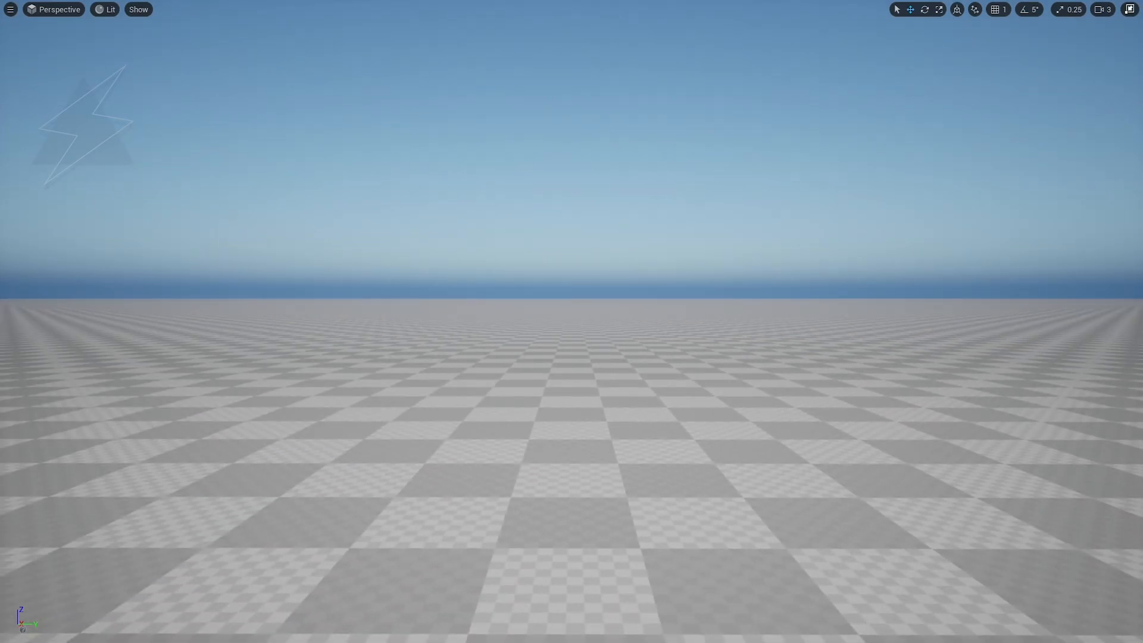
pyautogui.moveTo(2, 476); pyautogui.dragTo(143, 526)
pyautogui.moveTo(557, 513)
pyautogui.mouseDown(button='right')
pyautogui.moveTo(563, 589)
pyautogui.moveTo(572, 560)
pyautogui.moveTo(562, 510)
pyautogui.mouseUp(button='right')
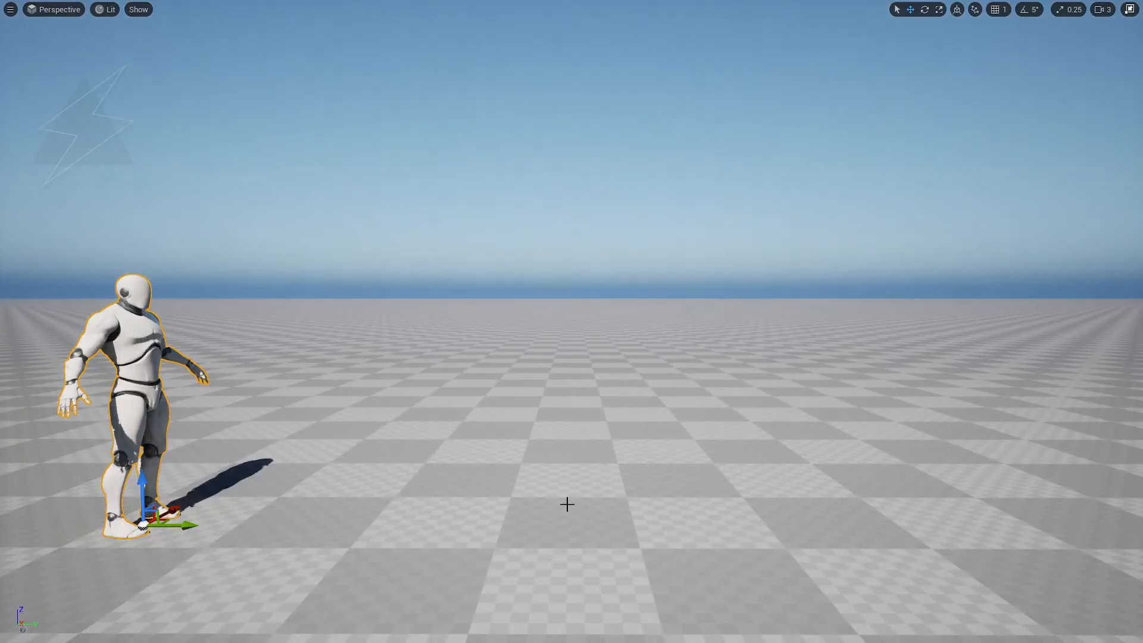
pyautogui.press('F11')
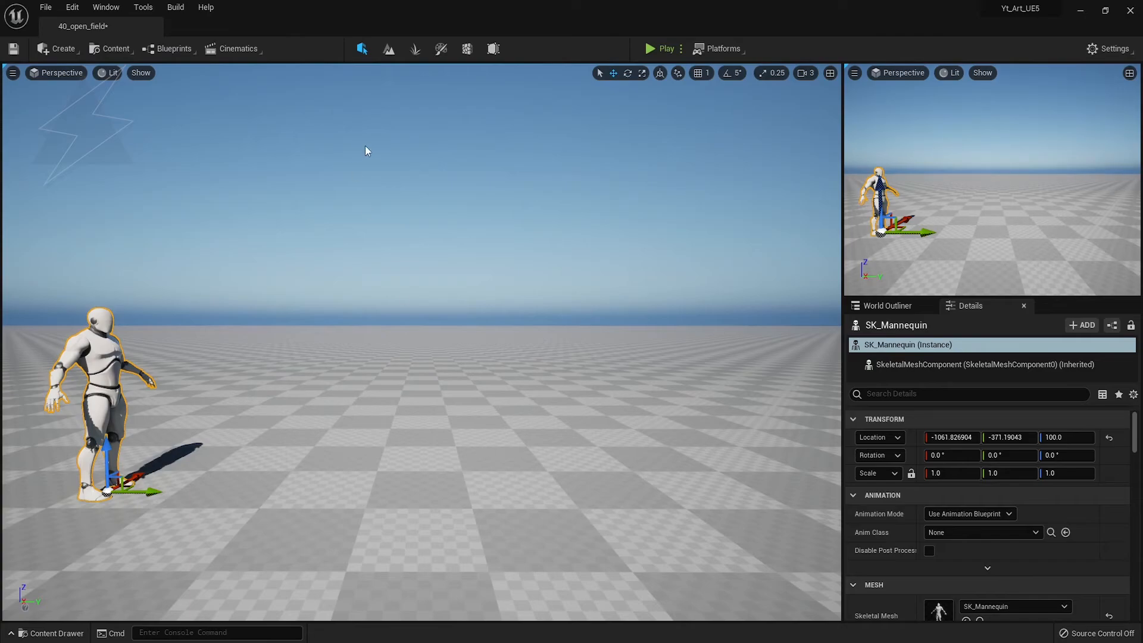
# - Create a replacement landscape beneath the mannequin
pyautogui.click(389, 48)
pyautogui.click(120, 485)
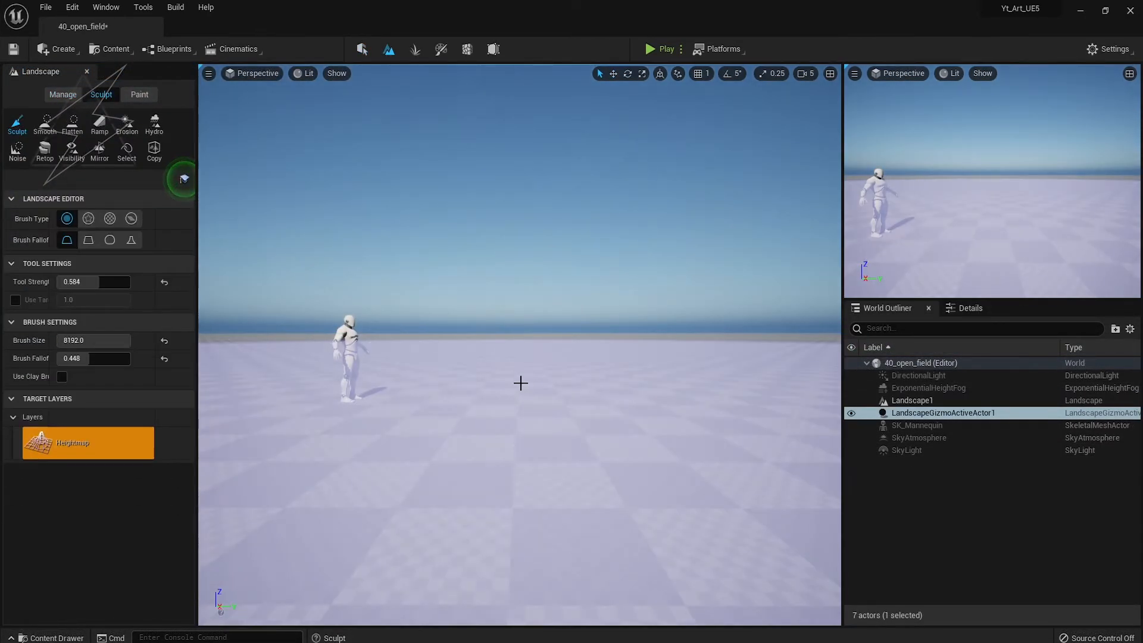
pyautogui.click(362, 49)
pyautogui.moveTo(501, 473); pyautogui.dragTo(542, 455, button='right')
pyautogui.click(389, 49)
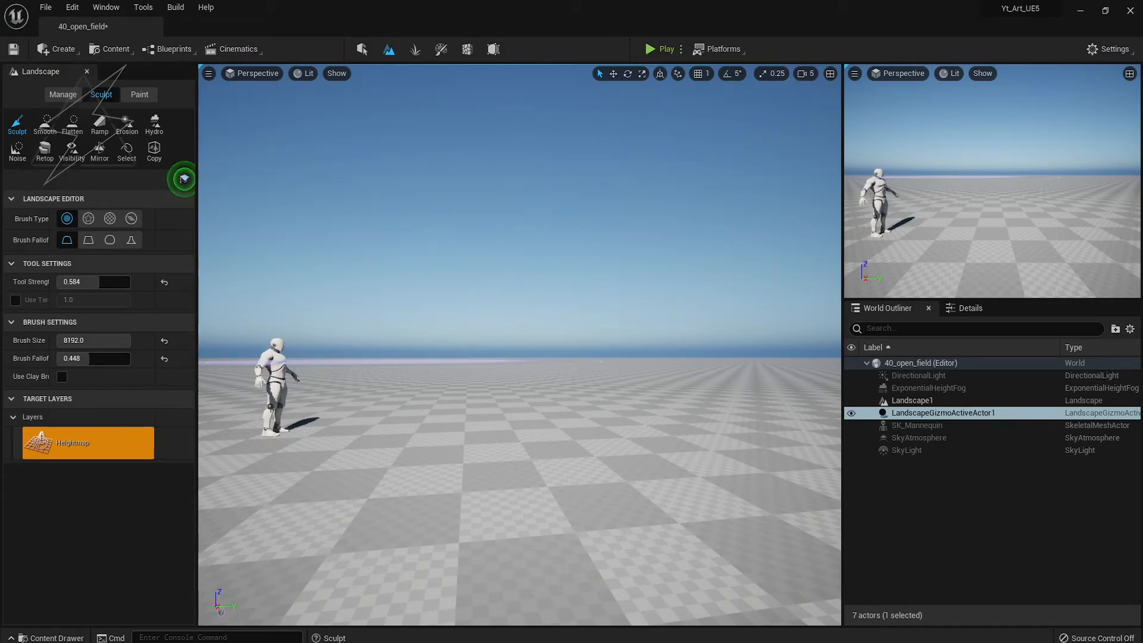
# - Assign M_auto_landscape_instant as the landscape's material
pyautogui.click(362, 49)
pyautogui.click(977, 307)
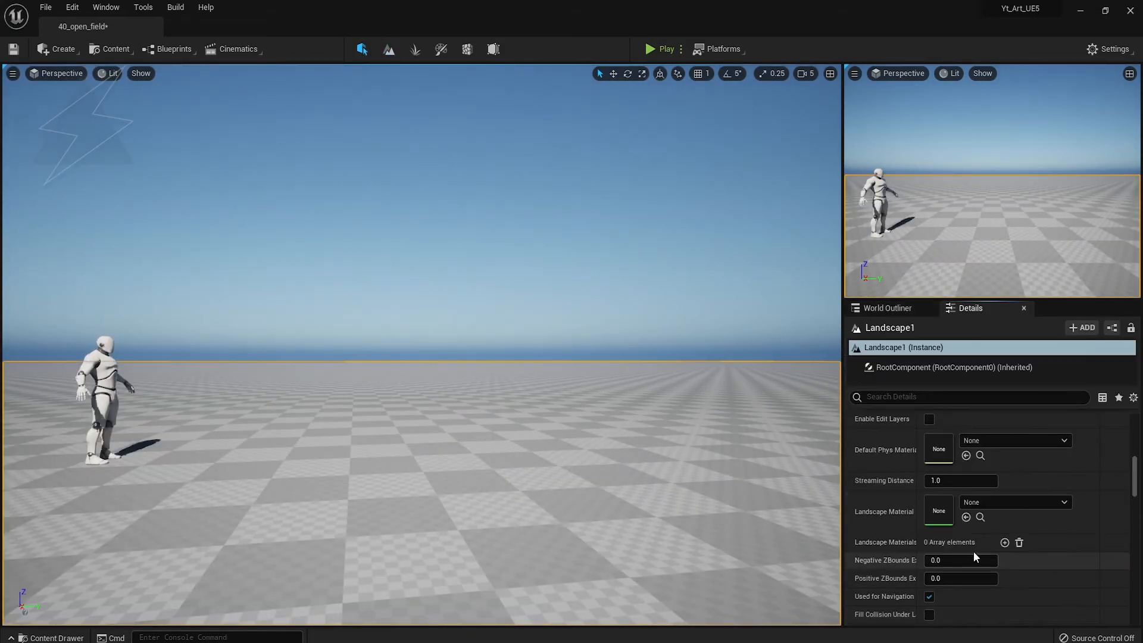
pyautogui.click(967, 518)
# - Create and save a non weight-blended layer info for the Material_Blend paint layer
pyautogui.click(389, 48)
pyautogui.click(139, 95)
pyautogui.click(145, 422)
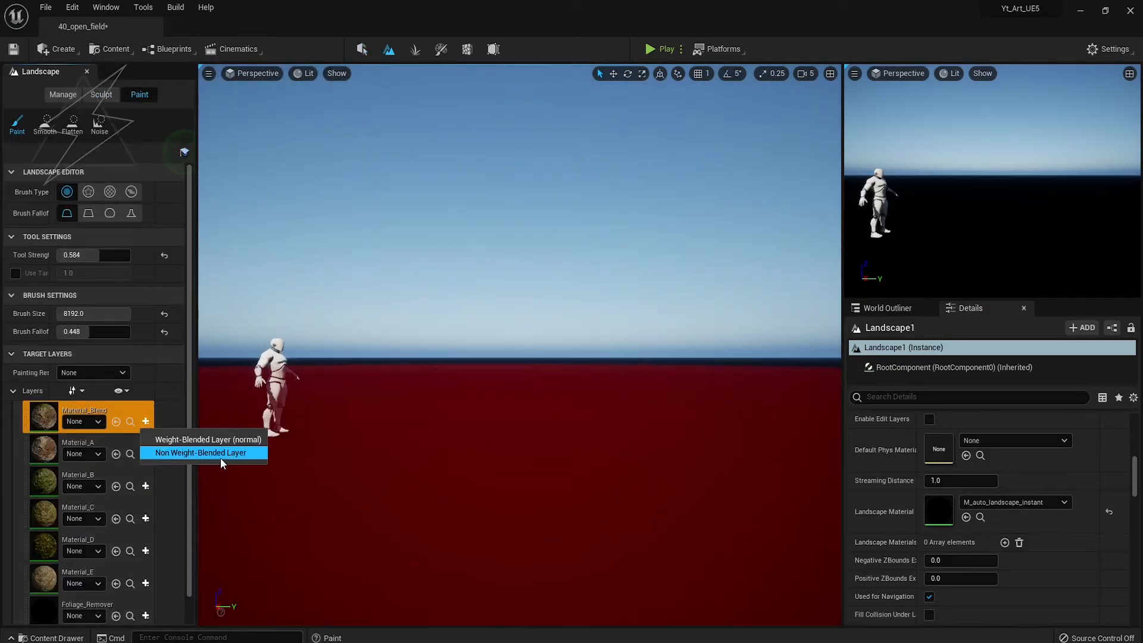
pyautogui.click(225, 442)
pyautogui.click(588, 454)
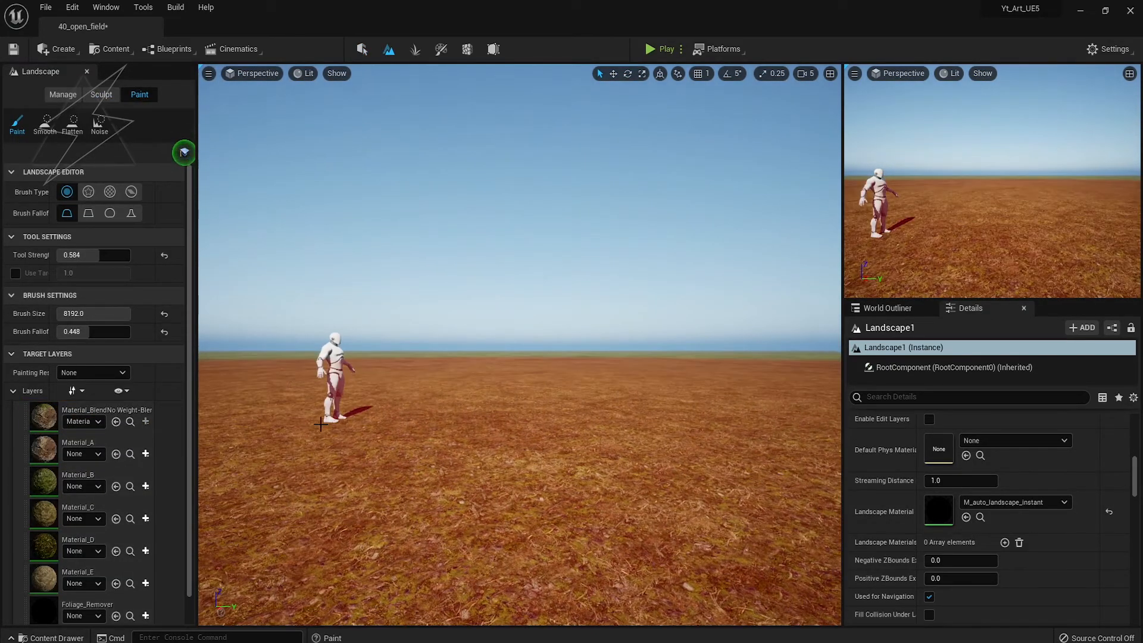
# - Switch to sculpting the landscape and reduce the brush size to 4201
pyautogui.click(101, 94)
pyautogui.moveTo(622, 415); pyautogui.dragTo(620, 400, button='right')
pyautogui.press('w')
pyautogui.press('w')
pyautogui.moveTo(545, 337); pyautogui.dragTo(543, 352, button='right')
pyautogui.press('[')
pyautogui.press('[')
pyautogui.press('[')
pyautogui.press('[')
pyautogui.press('[')
pyautogui.press('[')
pyautogui.press('[')
pyautogui.press('[')
pyautogui.press('[')
pyautogui.press('[')
pyautogui.press('[')
pyautogui.press('[')
pyautogui.press('[')
pyautogui.press('1')
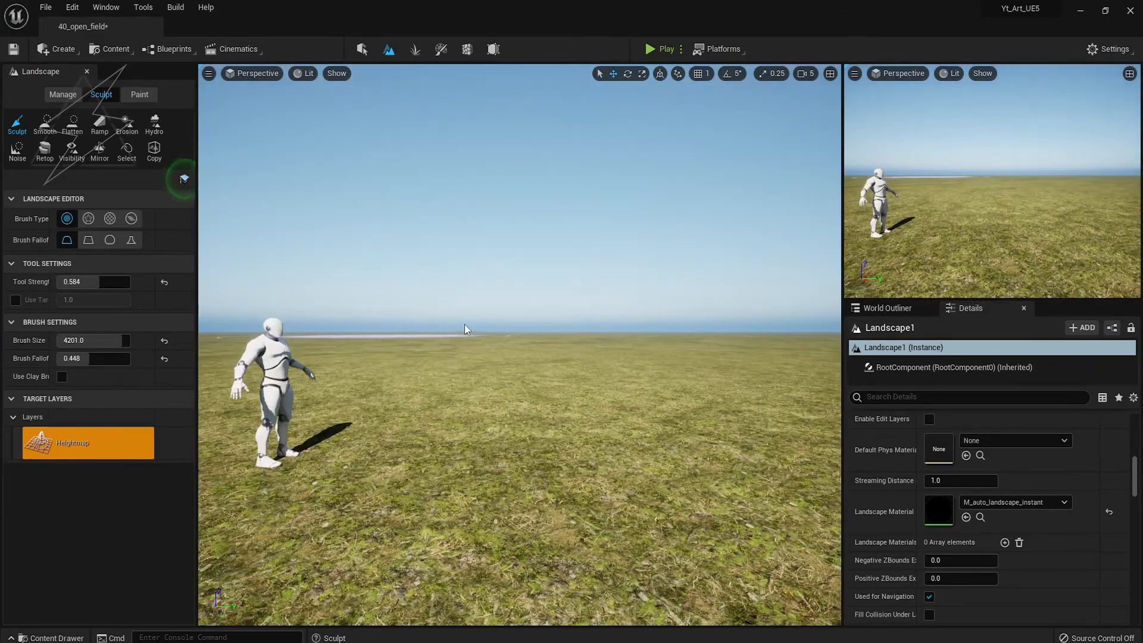
# - Sculpt an uneven depression into the distant ground behind the mannequin
pyautogui.press('w')
pyautogui.moveTo(529, 330); pyautogui.dragTo(529, 363, button='right')
pyautogui.moveTo(529, 334)
pyautogui.mouseDown()
pyautogui.moveTo(771, 354)
pyautogui.moveTo(719, 365)
pyautogui.moveTo(401, 296)
pyautogui.moveTo(395, 332)
pyautogui.moveTo(442, 351)
pyautogui.mouseUp()
# - Enlarge the viewport to full screen and set the camera speed to 7
pyautogui.press('F11')
pyautogui.moveTo(441, 353); pyautogui.dragTo(442, 325, button='right')
pyautogui.press('s')
pyautogui.click(1103, 10)
pyautogui.click(1109, 39)
pyautogui.press('s')
pyautogui.moveTo(560, 297)
pyautogui.mouseDown(button='right')
pyautogui.moveTo(551, 357)
pyautogui.moveTo(554, 342)
pyautogui.mouseUp(button='right')
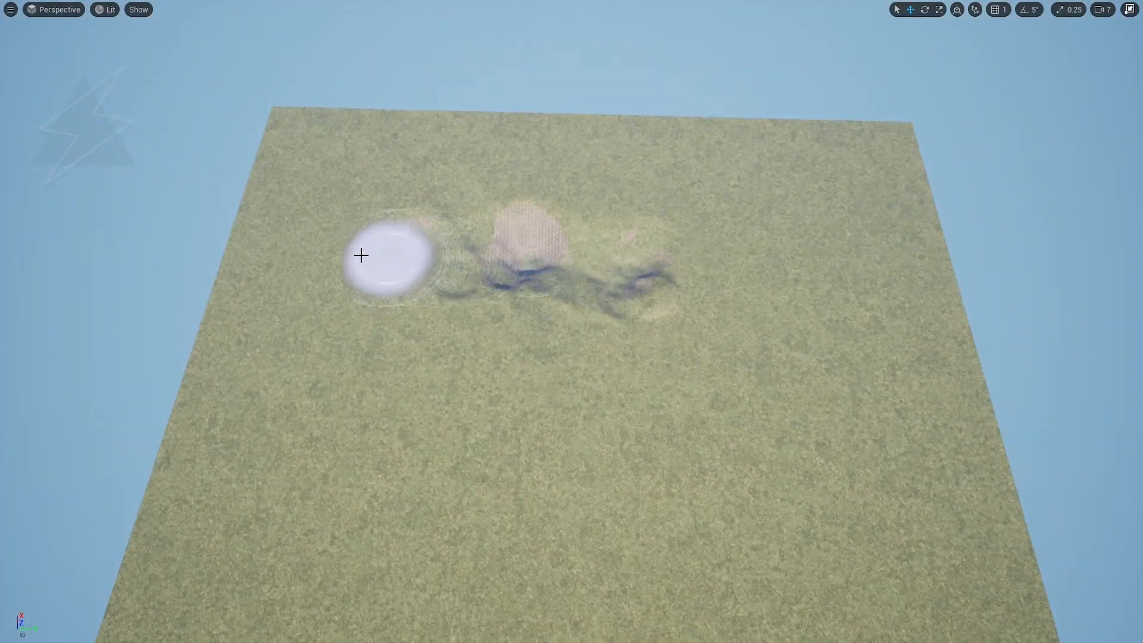
# - Carve a wide lake basin with uneven slopes and mounds across the far part of the landscape
pyautogui.moveTo(274, 238)
pyautogui.mouseDown()
pyautogui.moveTo(710, 265)
pyautogui.moveTo(566, 247)
pyautogui.moveTo(912, 224)
pyautogui.moveTo(427, 208)
pyautogui.mouseUp()
pyautogui.moveTo(829, 223)
pyautogui.mouseDown()
pyautogui.moveTo(324, 212)
pyautogui.moveTo(483, 199)
pyautogui.moveTo(638, 225)
pyautogui.mouseUp()
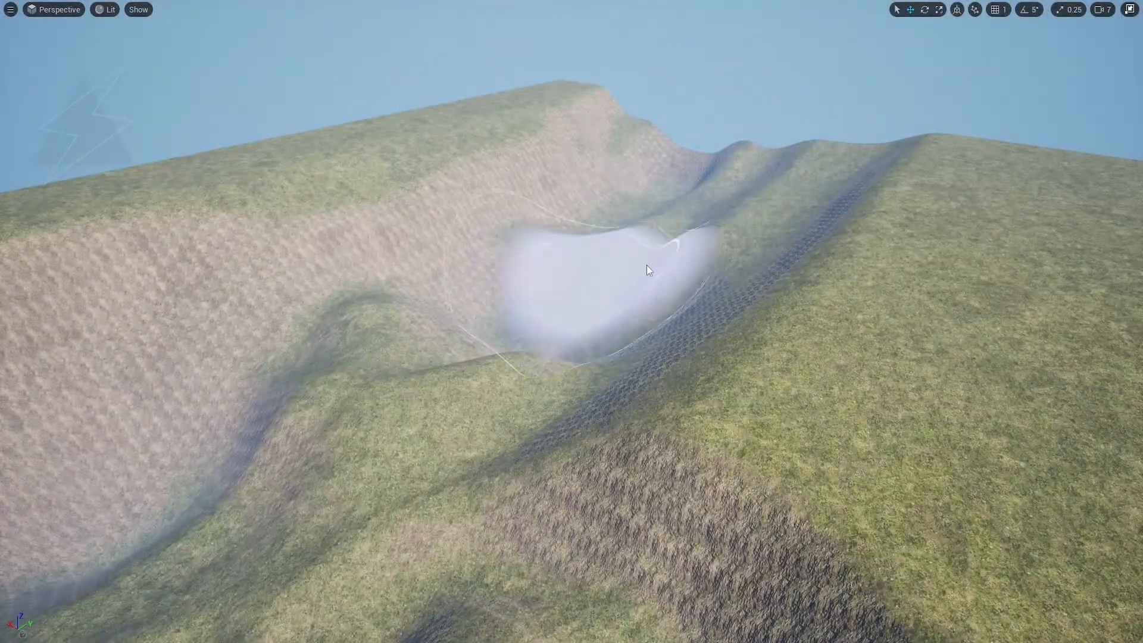
pyautogui.moveTo(647, 265); pyautogui.dragTo(595, 263)
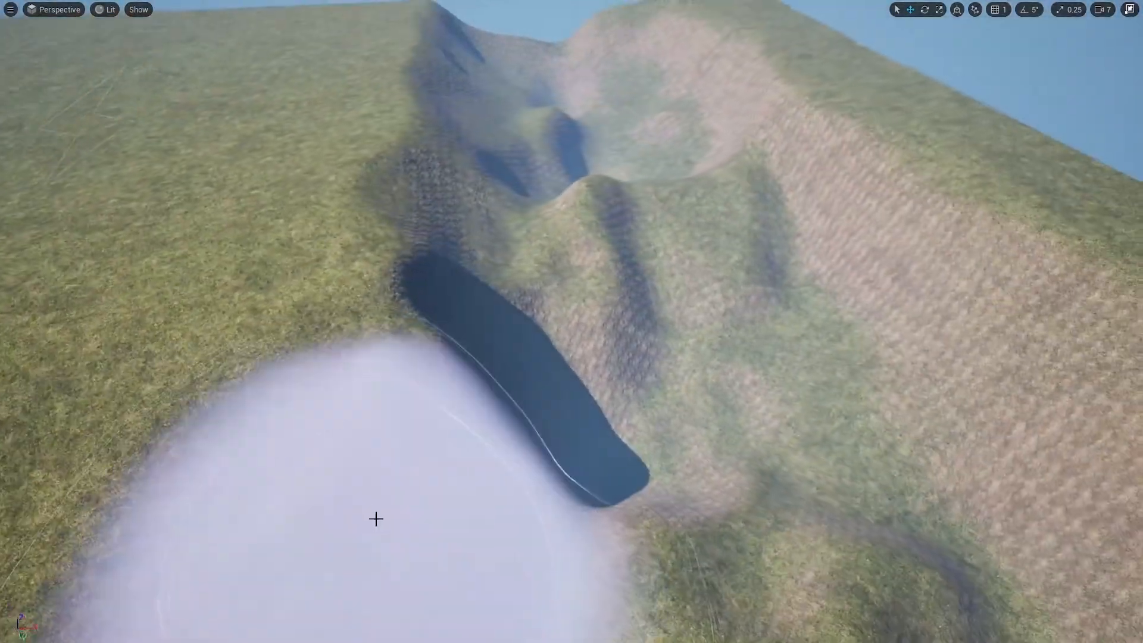
pyautogui.moveTo(375, 518)
pyautogui.mouseDown()
pyautogui.moveTo(598, 368)
pyautogui.moveTo(737, 383)
pyautogui.moveTo(520, 144)
pyautogui.moveTo(549, 266)
pyautogui.mouseUp()
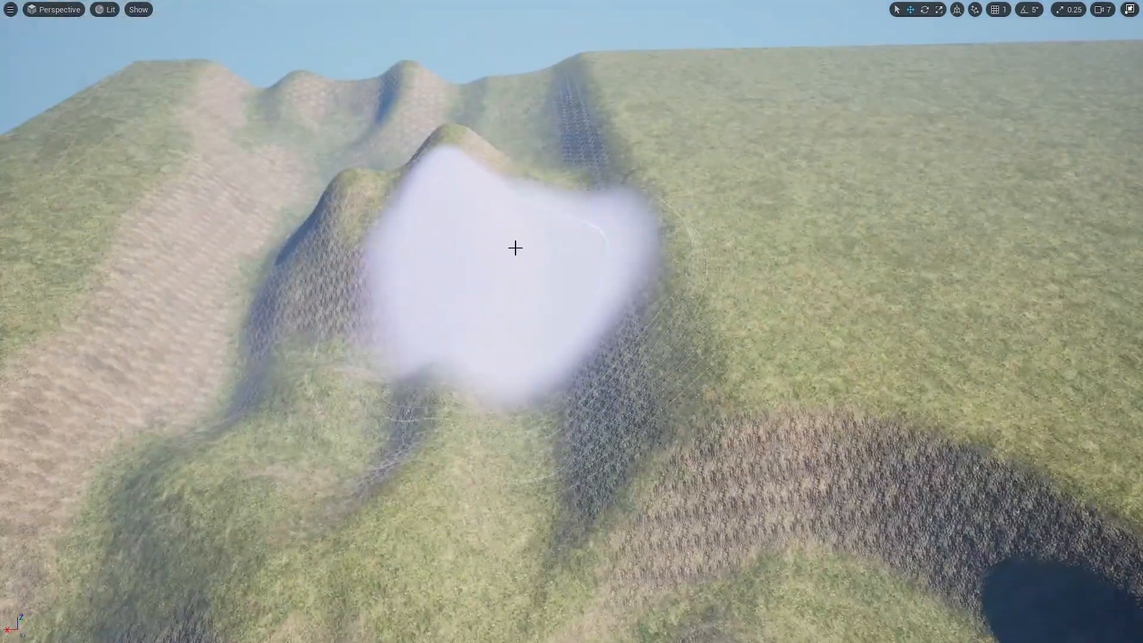
pyautogui.moveTo(516, 247); pyautogui.dragTo(435, 236)
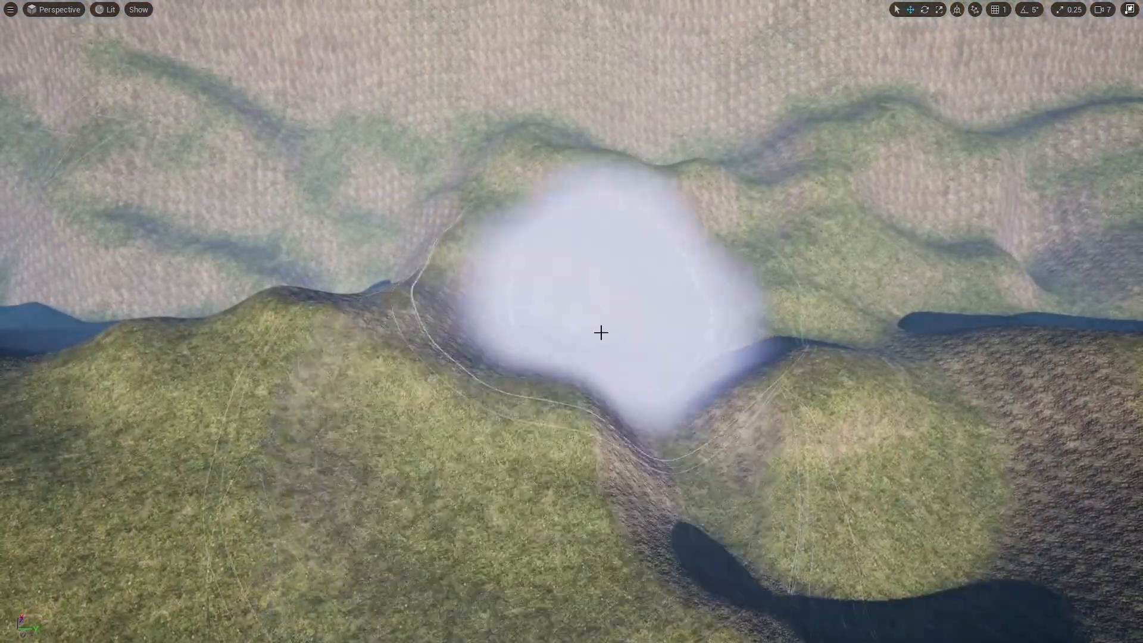
pyautogui.moveTo(600, 331); pyautogui.dragTo(376, 307)
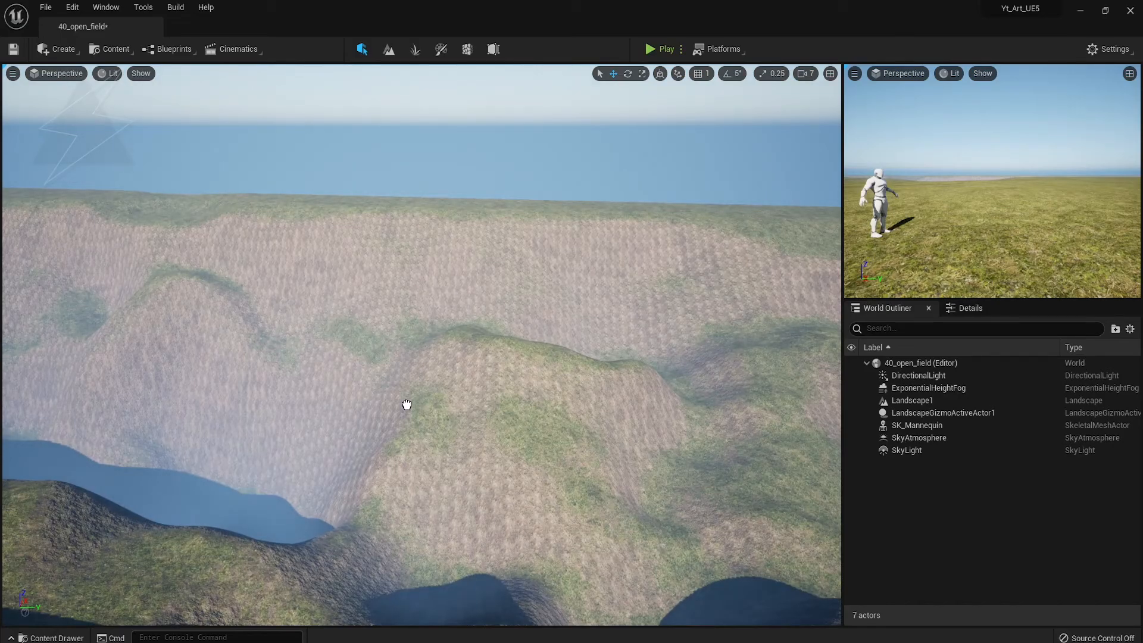
# - Place the BP_LakeWater blueprint in the sculpted basin and open its details
pyautogui.moveTo(407, 405); pyautogui.dragTo(406, 405)
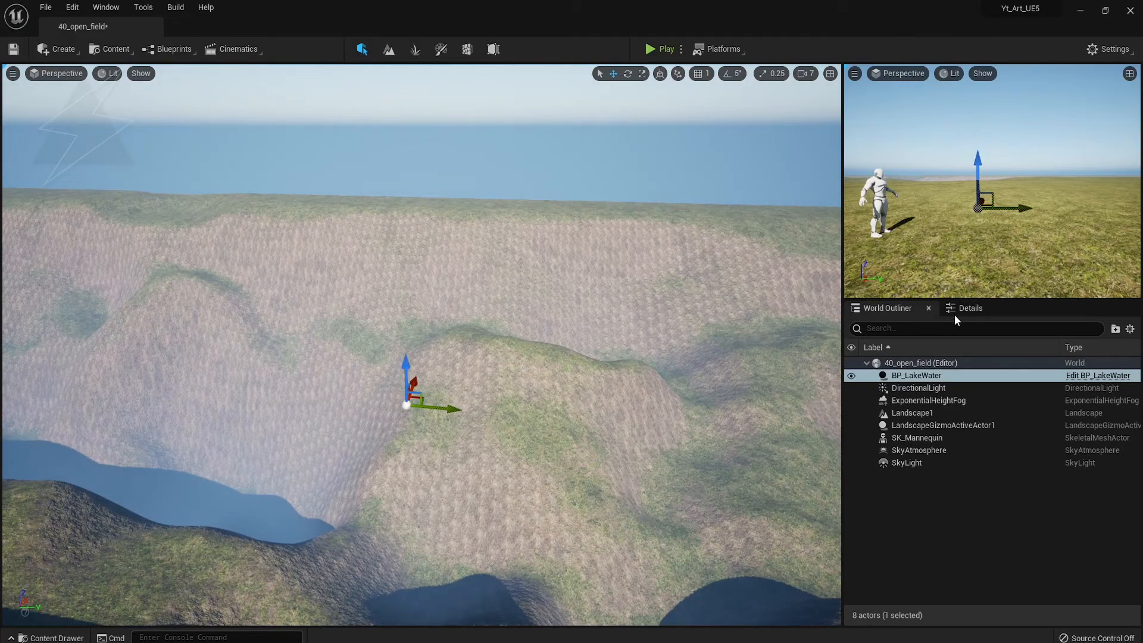
pyautogui.click(956, 312)
pyautogui.scroll(10, 925, 500)
pyautogui.scroll(-3, 940, 517)
# - Set the lake's Water Scale X and Y to 5000 and raise the water surface to fill the basin
pyautogui.click(956, 465)
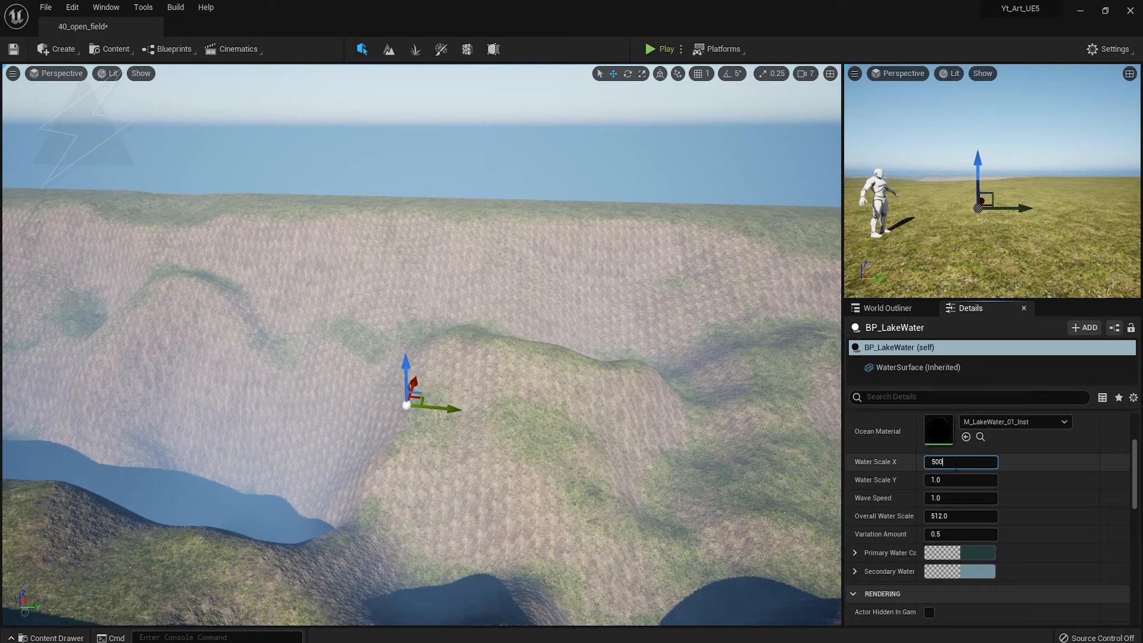
pyautogui.click(958, 481)
pyautogui.write('500')
pyautogui.press('Return')
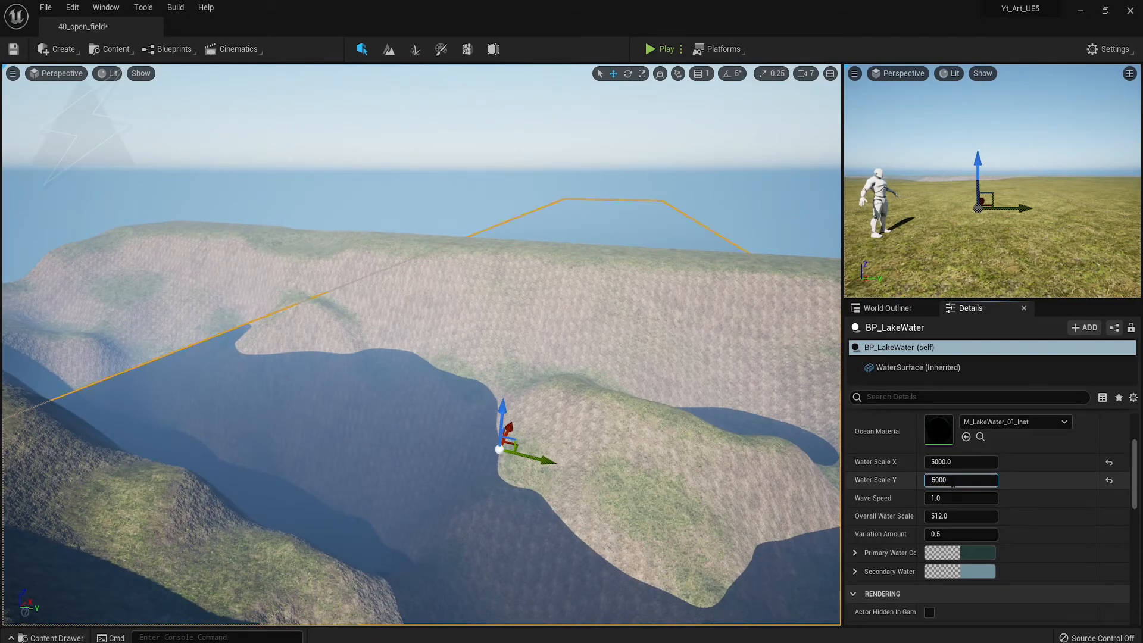
pyautogui.press('Return')
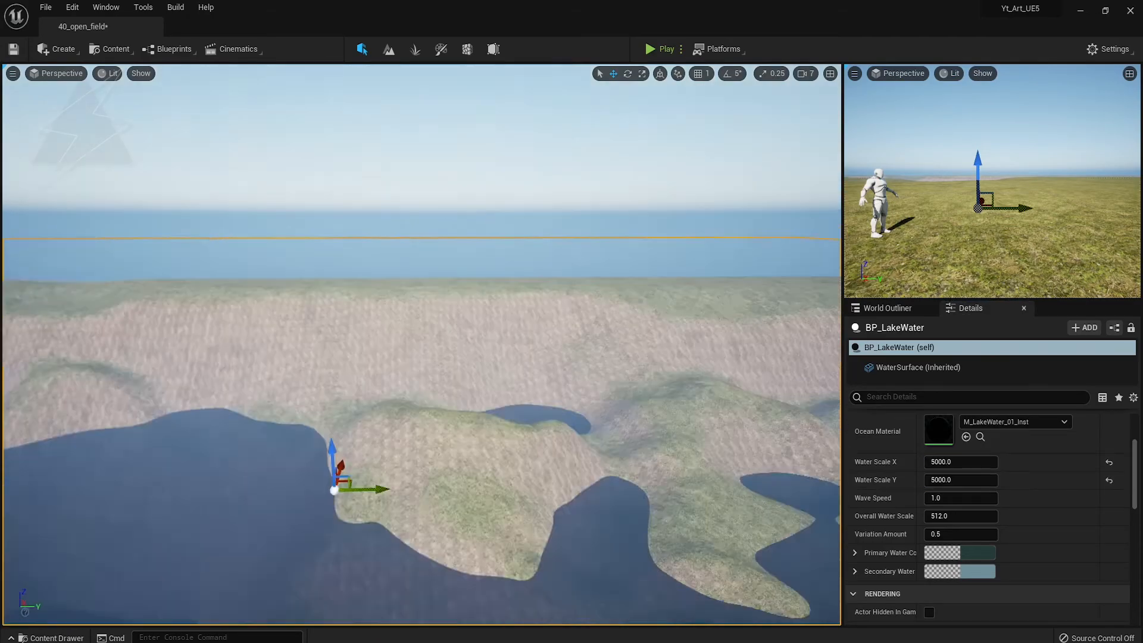
pyautogui.moveTo(357, 334); pyautogui.dragTo(366, 382, button='right')
pyautogui.moveTo(288, 383); pyautogui.dragTo(299, 276)
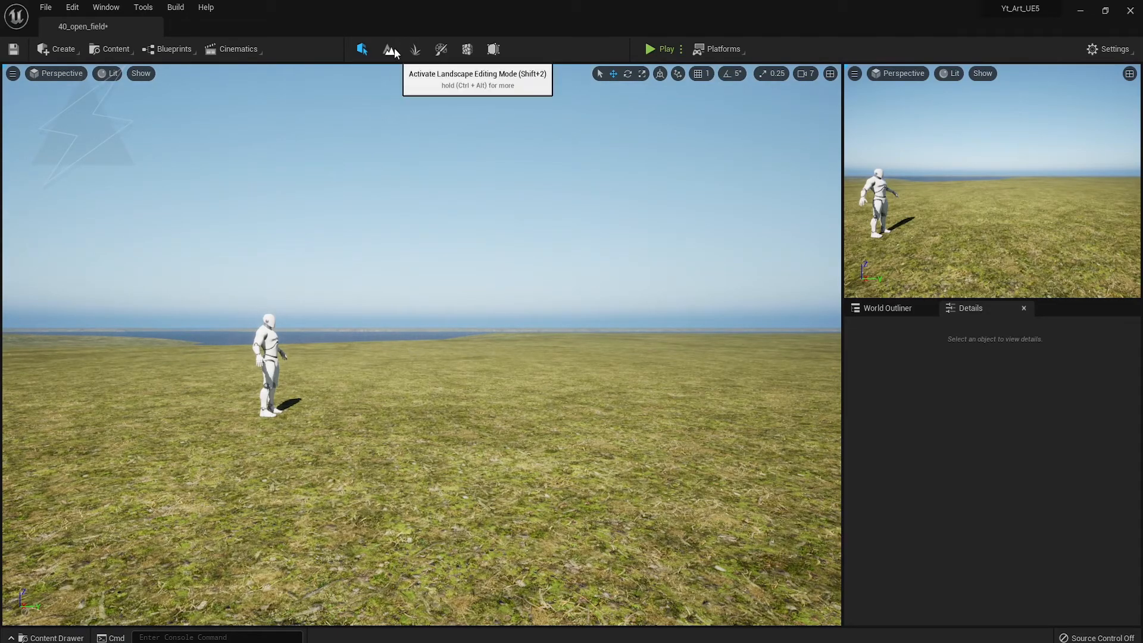
# - Sculpt the ground along the lake's near shore to widen the water beyond the field
pyautogui.click(390, 51)
pyautogui.moveTo(411, 358); pyautogui.dragTo(411, 429, button='right')
pyautogui.moveTo(417, 381)
pyautogui.mouseDown()
pyautogui.moveTo(472, 350)
pyautogui.moveTo(535, 358)
pyautogui.moveTo(651, 332)
pyautogui.moveTo(807, 220)
pyautogui.mouseUp()
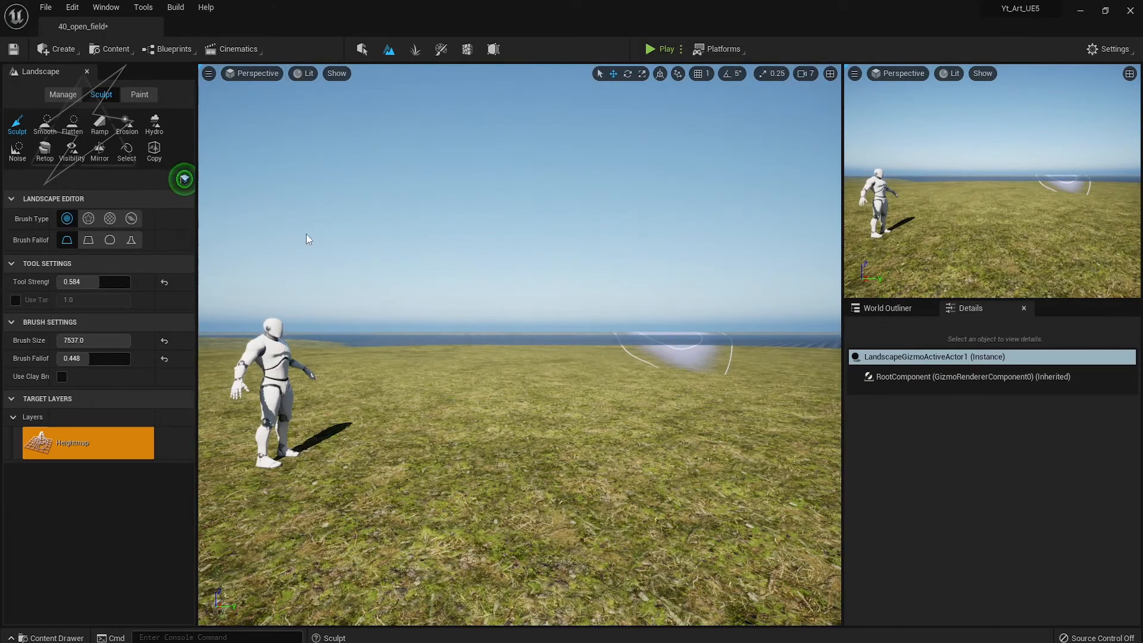
# - Create a non weight-blended layer info for Material_E and save it as Material_E_LayerInfo in 40_open_field_sharedassets
pyautogui.click(140, 94)
pyautogui.click(144, 584)
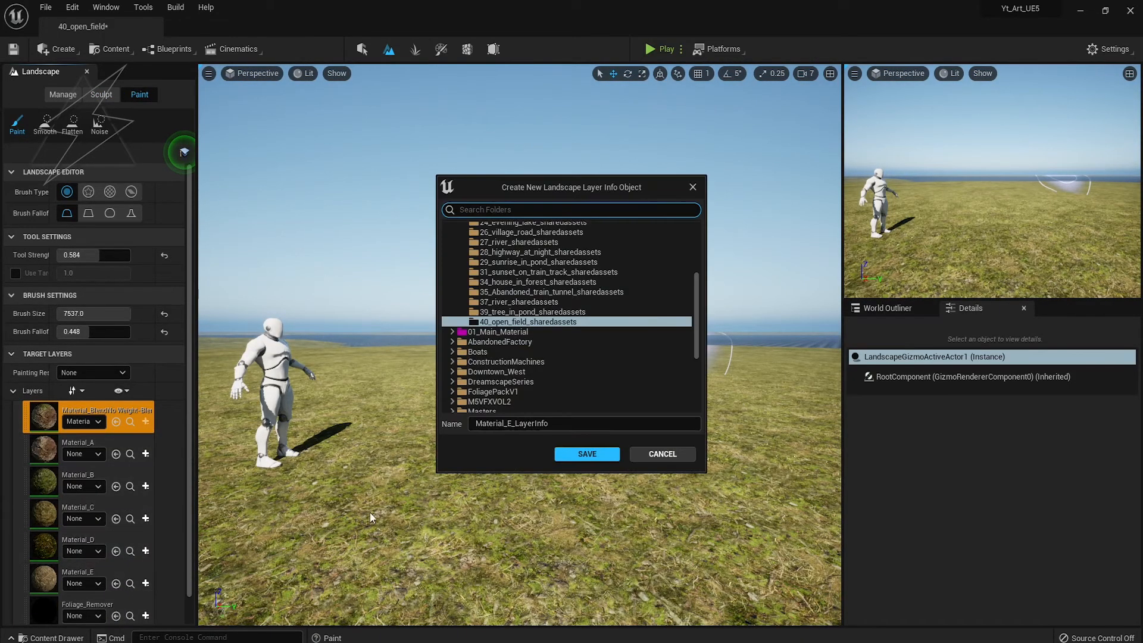
pyautogui.click(584, 454)
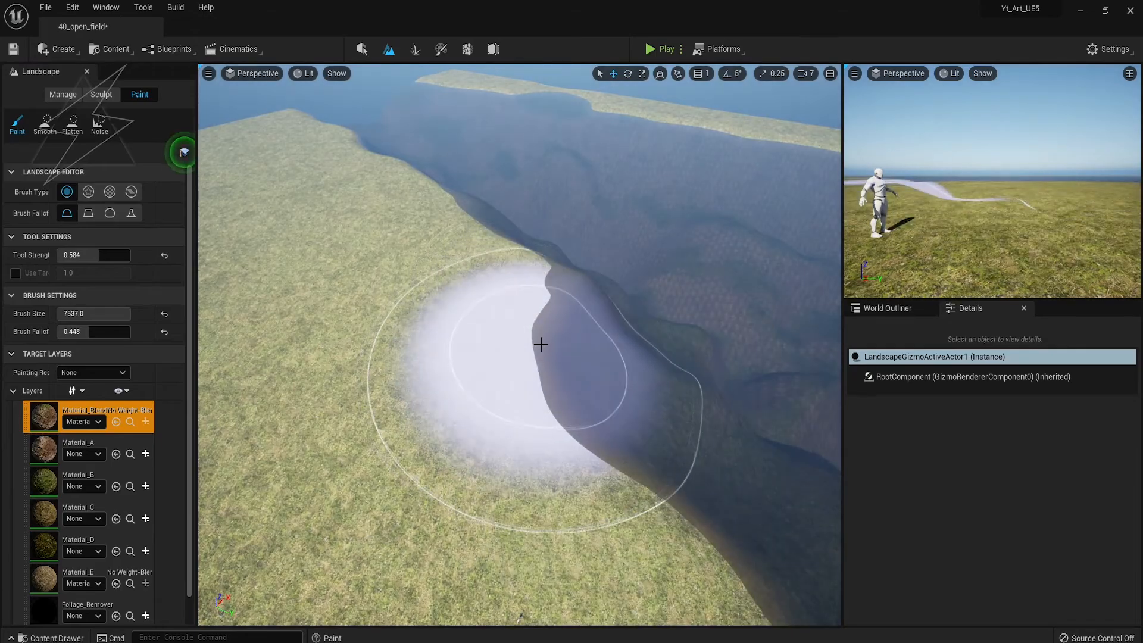
# - Reduce the landscape paint brush size to 3864
pyautogui.press('[')
pyautogui.press('[')
pyautogui.press('[')
pyautogui.press('[')
# - Try painting a stroke of the Material_Blend layer along the lakeshore and undo it
pyautogui.moveTo(544, 285); pyautogui.dragTo(537, 272)
pyautogui.moveTo(538, 272)
pyautogui.mouseDown(button='right')
pyautogui.moveTo(537, 232)
pyautogui.moveTo(541, 334)
pyautogui.moveTo(542, 238)
pyautogui.moveTo(543, 256)
pyautogui.mouseUp(button='right')
pyautogui.hotkey('ctrl', 'z')
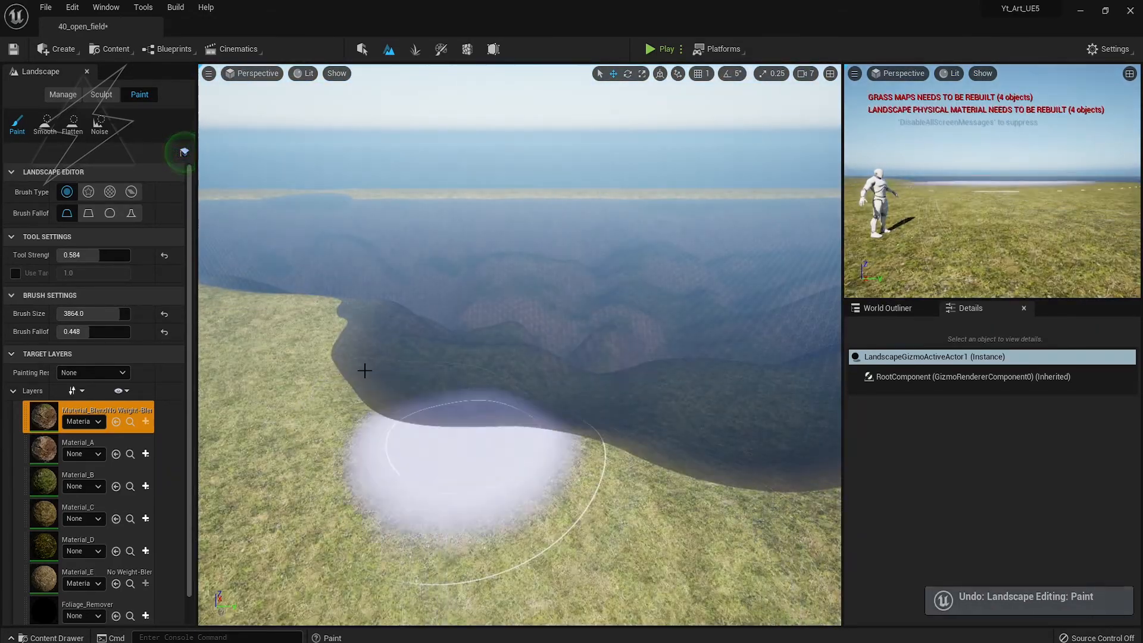
# - Paint the Material_E layer along the lake's near shoreline to turn the grass into sandy ground
pyautogui.click(91, 572)
pyautogui.moveTo(260, 574); pyautogui.dragTo(286, 286)
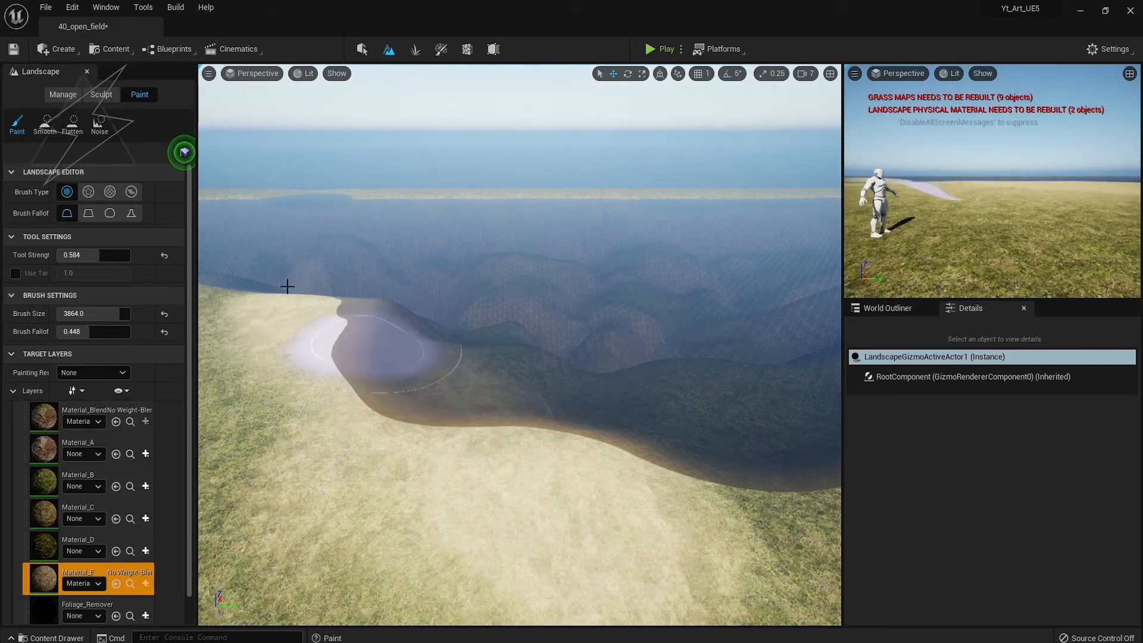
pyautogui.moveTo(285, 286); pyautogui.dragTo(429, 297, button='right')
pyautogui.moveTo(524, 286); pyautogui.dragTo(516, 115)
pyautogui.moveTo(505, 286)
pyautogui.mouseDown(button='right')
pyautogui.moveTo(358, 286)
pyautogui.moveTo(506, 286)
pyautogui.mouseUp(button='right')
pyautogui.press('1')
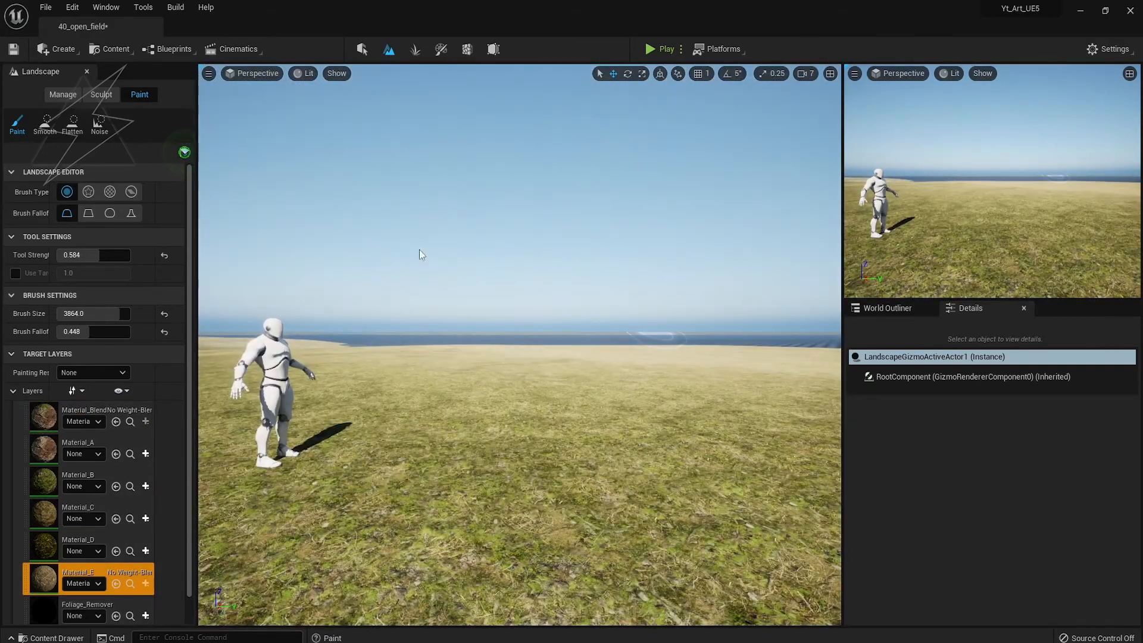
# - Paint the Material_E layer over the narrow strip of land along the lake's far shore
pyautogui.hotkey('shift', '1')
pyautogui.moveTo(434, 189); pyautogui.dragTo(462, 182, button='right')
pyautogui.click(390, 49)
pyautogui.moveTo(333, 238); pyautogui.dragTo(345, 316, button='right')
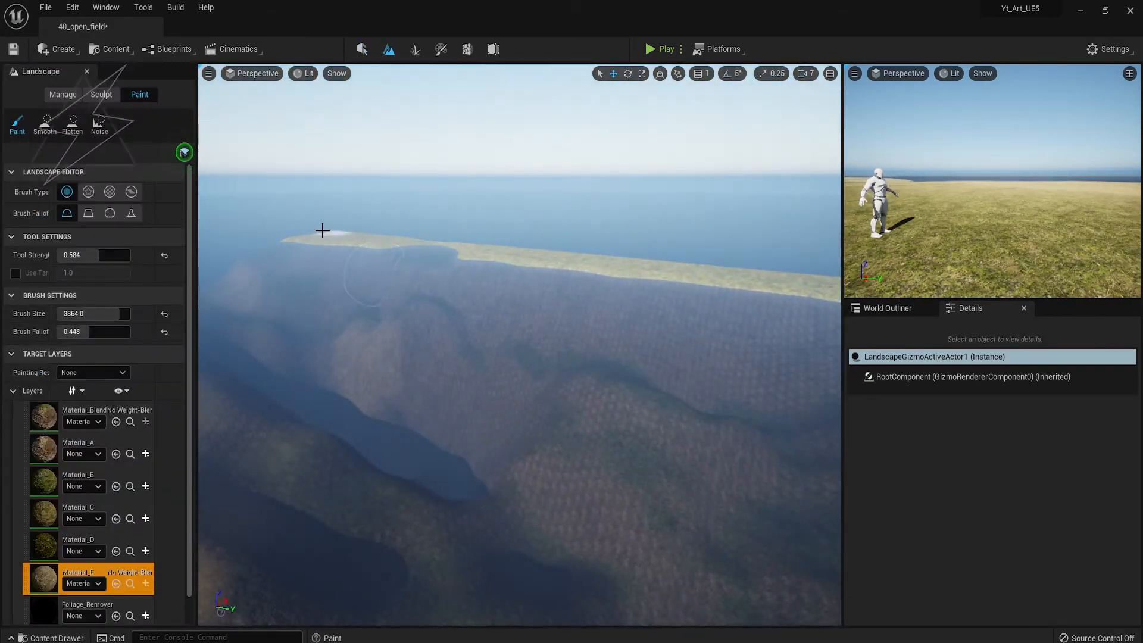
pyautogui.moveTo(321, 232); pyautogui.dragTo(739, 298)
pyautogui.moveTo(739, 298)
pyautogui.mouseDown(button='right')
pyautogui.moveTo(786, 279)
pyautogui.moveTo(798, 256)
pyautogui.mouseUp(button='right')
pyautogui.moveTo(501, 322); pyautogui.dragTo(667, 306)
pyautogui.moveTo(667, 307)
pyautogui.mouseDown(button='right')
pyautogui.moveTo(726, 307)
pyautogui.moveTo(774, 286)
pyautogui.mouseUp(button='right')
pyautogui.moveTo(631, 345); pyautogui.dragTo(586, 350)
pyautogui.moveTo(586, 350); pyautogui.dragTo(443, 360, button='right')
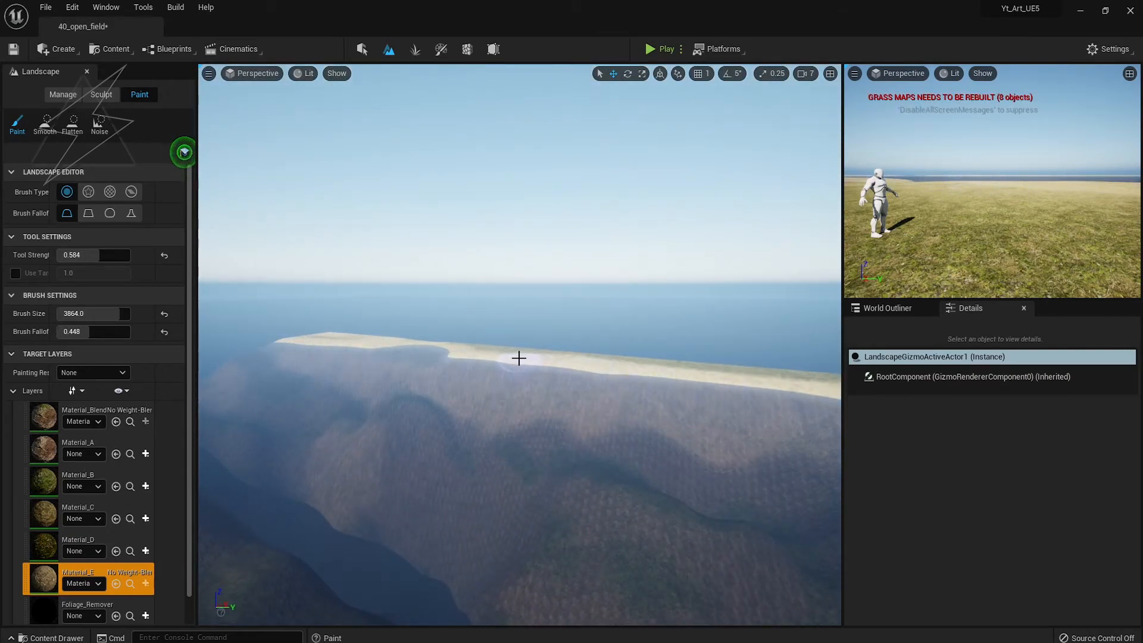
pyautogui.moveTo(519, 359); pyautogui.dragTo(664, 365, button='right')
# - Leave landscape painting for selection mode, inspect both shores and save the 40_open_field level
pyautogui.press('1')
pyautogui.click(364, 51)
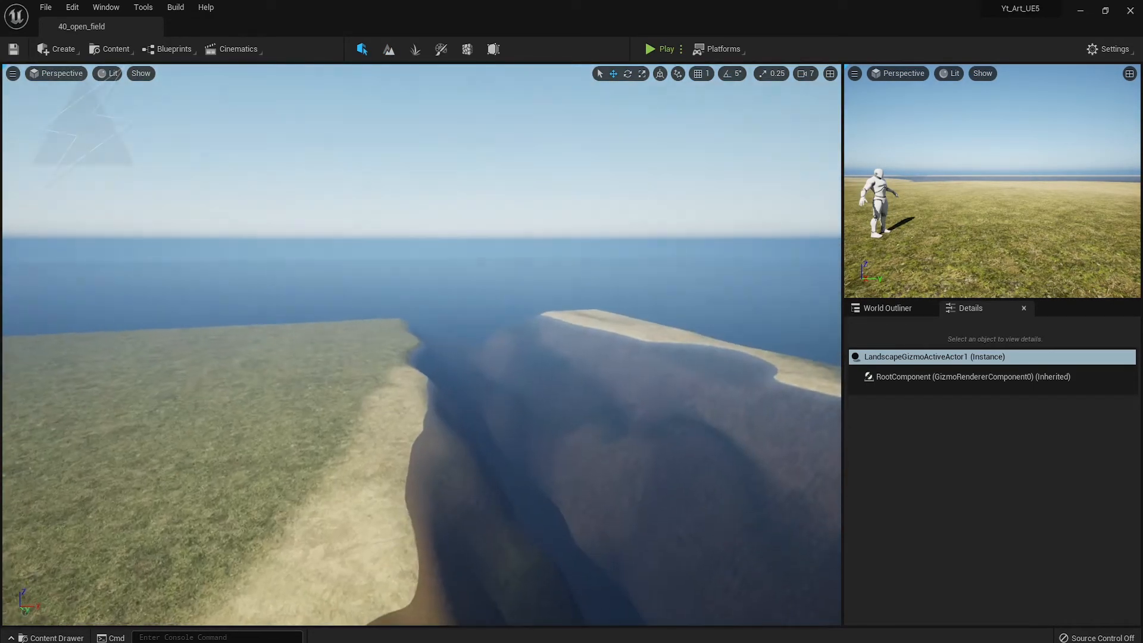
pyautogui.moveTo(352, 355); pyautogui.dragTo(352, 355, button='right')
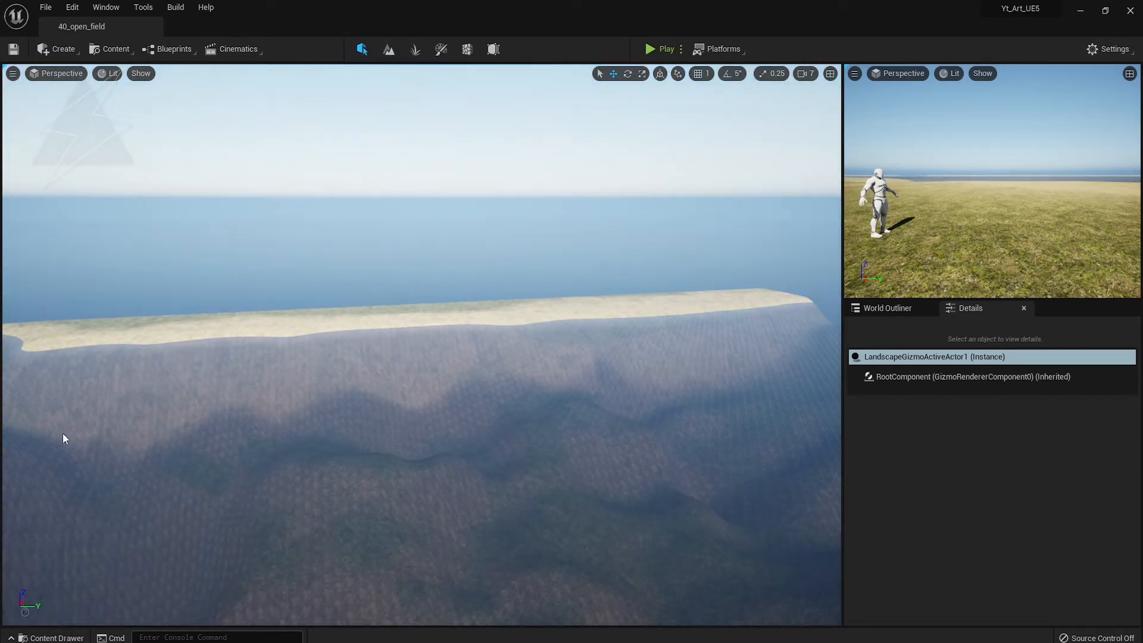
pyautogui.moveTo(528, 344); pyautogui.dragTo(571, 349, button='right')
pyautogui.hotkey('ctrl', 's')
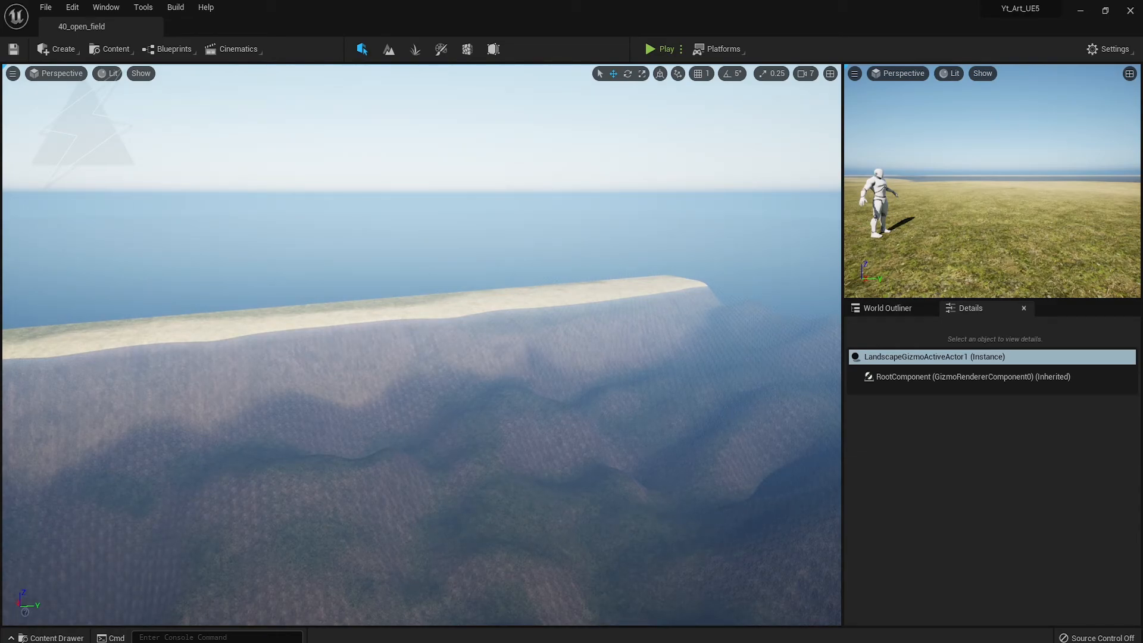
# - Place the SM_background_mountains mesh in the water beyond the far shore and adjust its position
pyautogui.moveTo(198, 463); pyautogui.dragTo(119, 458, button='right')
pyautogui.moveTo(370, 444); pyautogui.dragTo(436, 307)
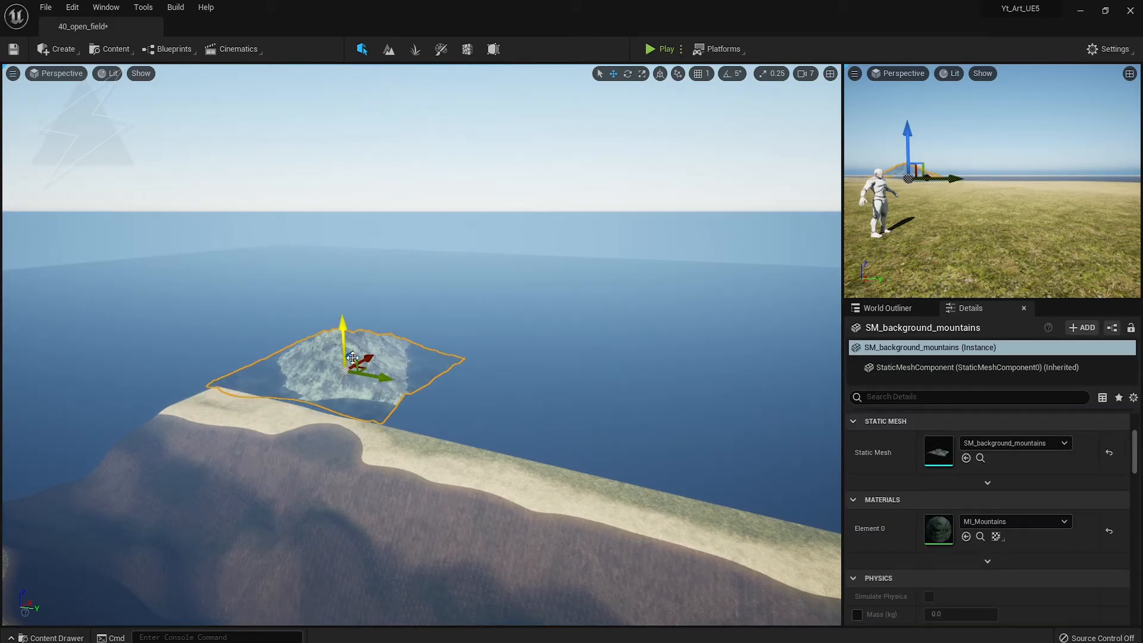
pyautogui.moveTo(436, 307); pyautogui.dragTo(418, 342, button='right')
pyautogui.press('w')
pyautogui.moveTo(382, 309); pyautogui.dragTo(346, 303)
pyautogui.press('s')
# - Scale up the background mountain mesh so it forms a distant ridge on the horizon behind the mannequin
pyautogui.moveTo(346, 304); pyautogui.dragTo(339, 390, button='right')
pyautogui.press('s')
pyautogui.moveTo(421, 176); pyautogui.dragTo(385, 270)
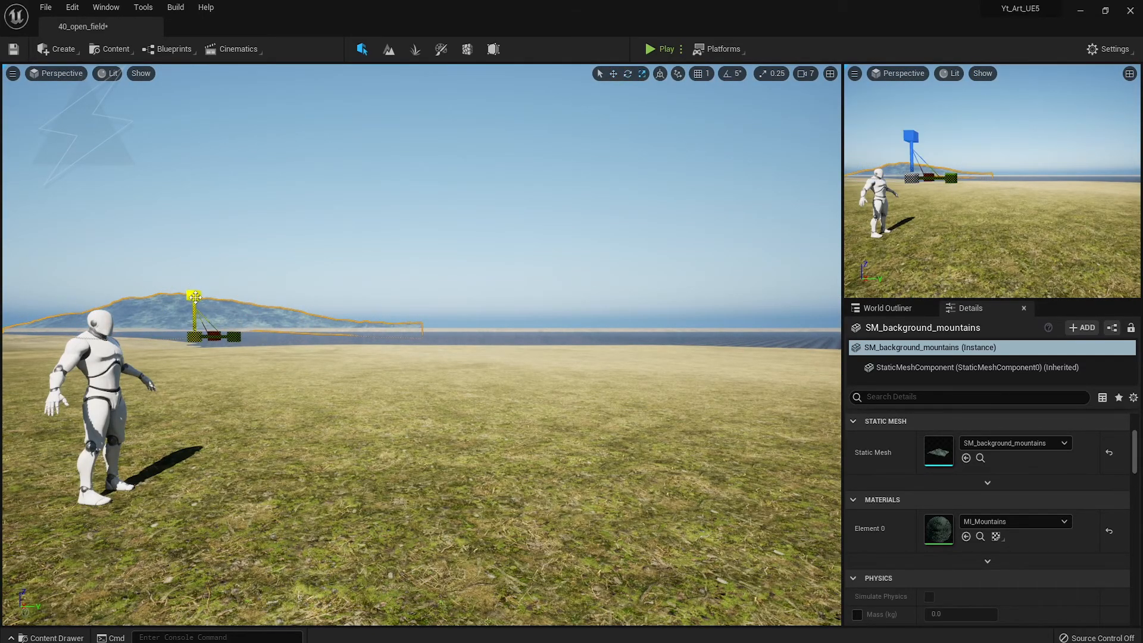
pyautogui.moveTo(179, 296); pyautogui.dragTo(181, 309)
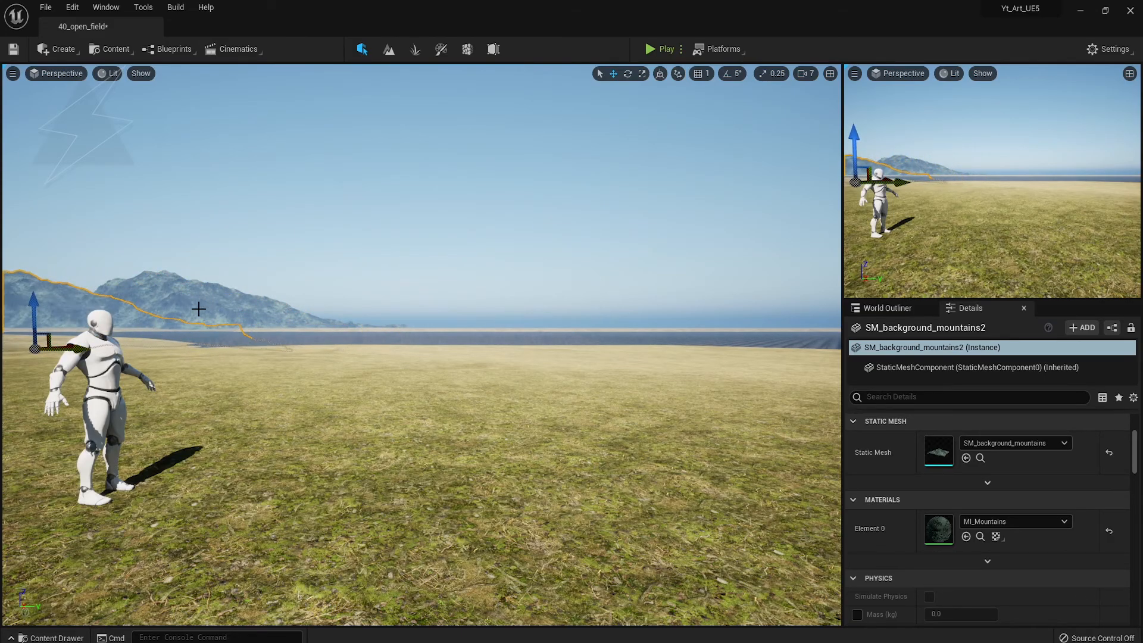
# - Duplicate the mountain mesh along the horizon, then rotate, heighten and reposition the middle copy, SM_background_mountains4
pyautogui.moveTo(434, 354); pyautogui.dragTo(496, 350)
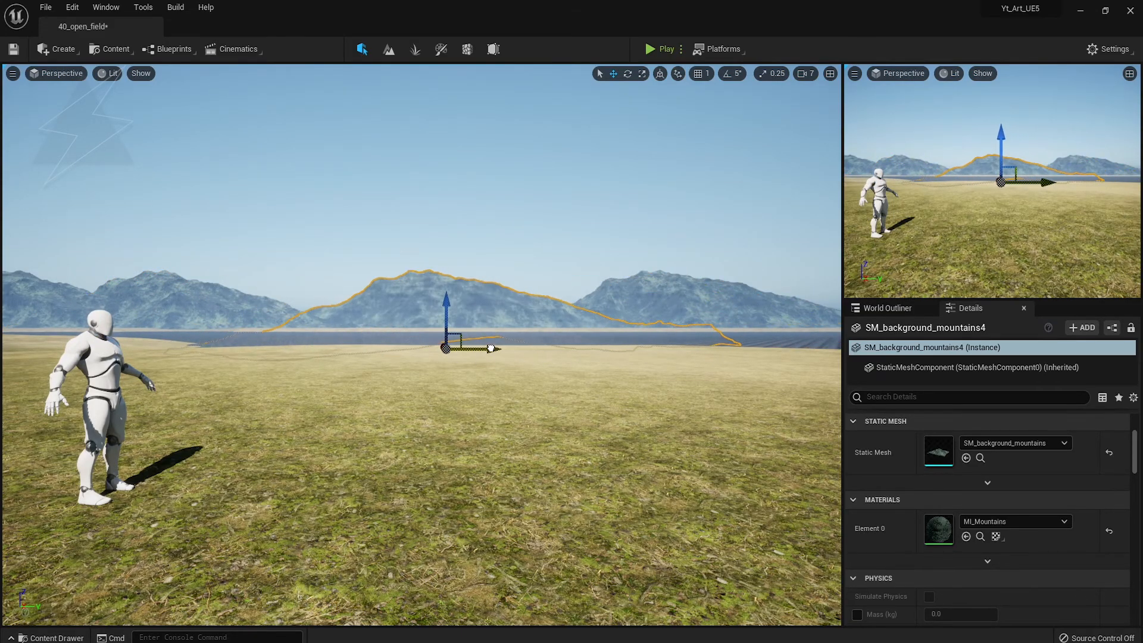
pyautogui.moveTo(518, 340); pyautogui.dragTo(518, 387, button='right')
pyautogui.press('w')
pyautogui.press('r')
pyautogui.press('e')
pyautogui.moveTo(445, 384); pyautogui.dragTo(411, 300)
pyautogui.press('w')
pyautogui.moveTo(365, 259); pyautogui.dragTo(365, 267)
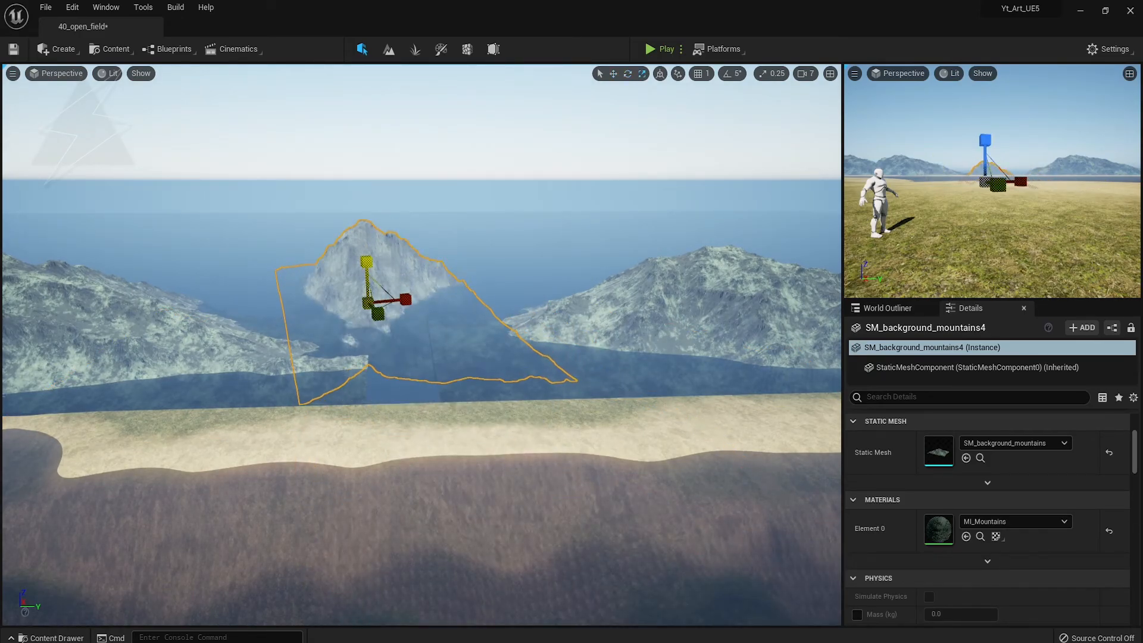
pyautogui.press('1')
pyautogui.moveTo(438, 348); pyautogui.dragTo(421, 349)
pyautogui.click(483, 265)
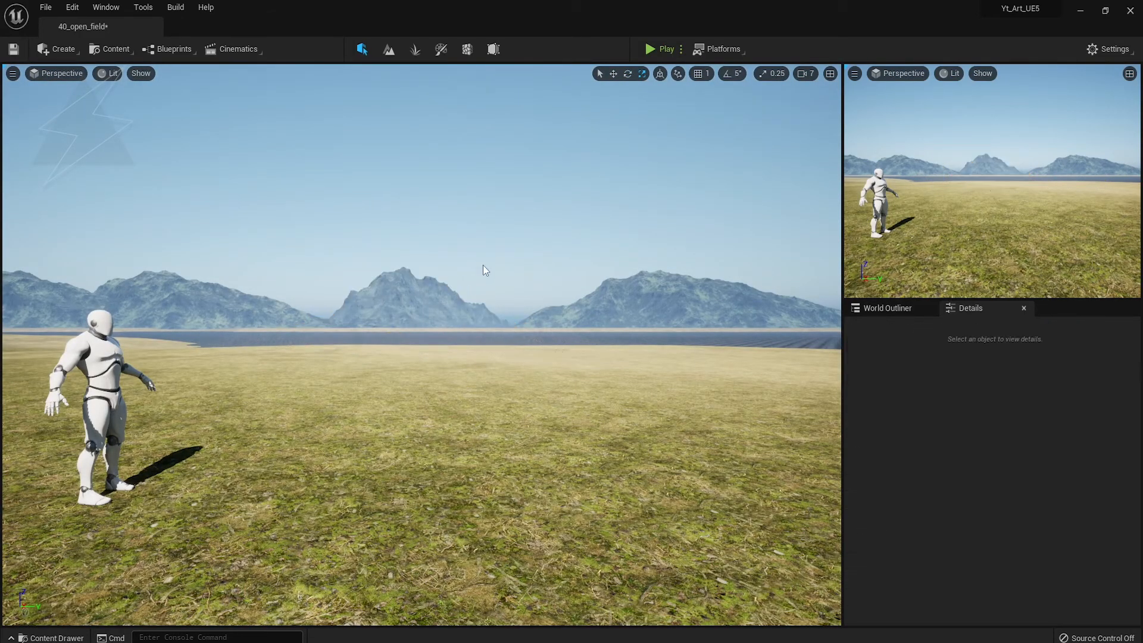
# - Duplicate the middle peak beside itself, then select all the mountains and move them farther into the distance
pyautogui.click(449, 310)
pyautogui.keyDown('ctrl'); pyautogui.click(677, 296); pyautogui.keyUp('ctrl')
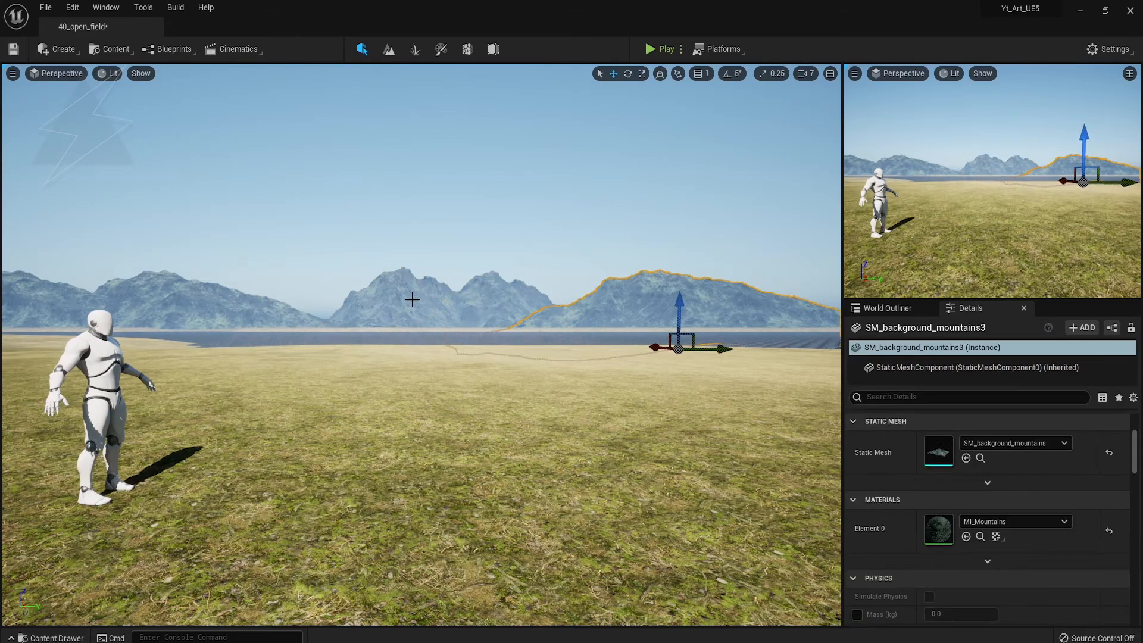
pyautogui.keyDown('ctrl'); pyautogui.click(409, 298); pyautogui.keyUp('ctrl')
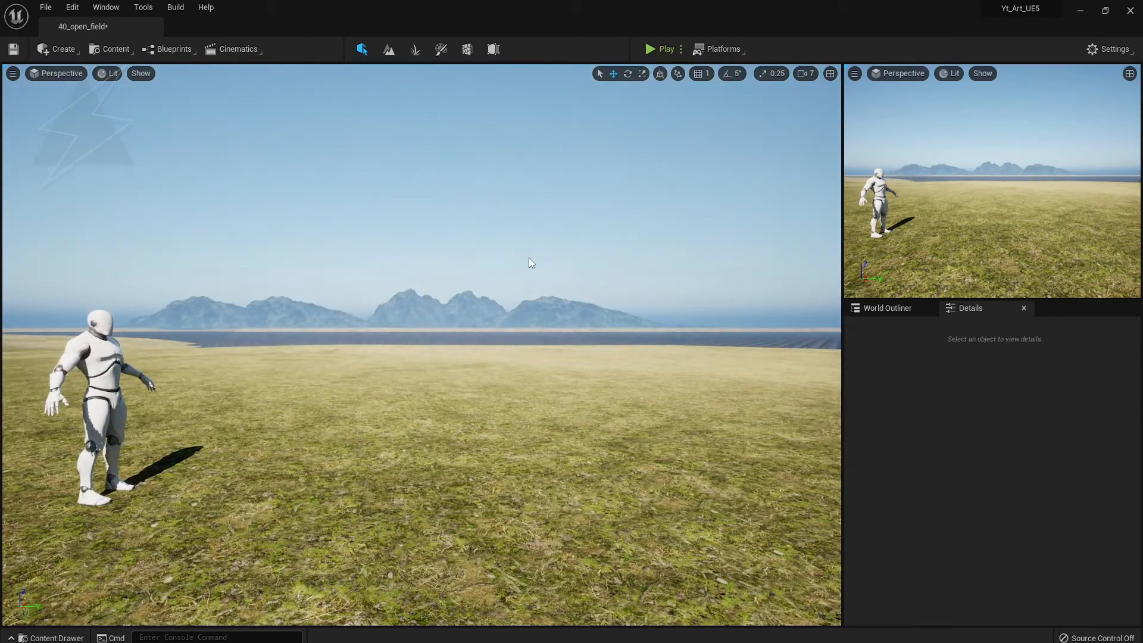
# - Add one mountain copy beyond each end of the range, including one behind the mannequin
pyautogui.click(627, 336)
pyautogui.keyDown('alt'); pyautogui.moveTo(627, 337); pyautogui.dragTo(825, 309); pyautogui.keyUp('alt')
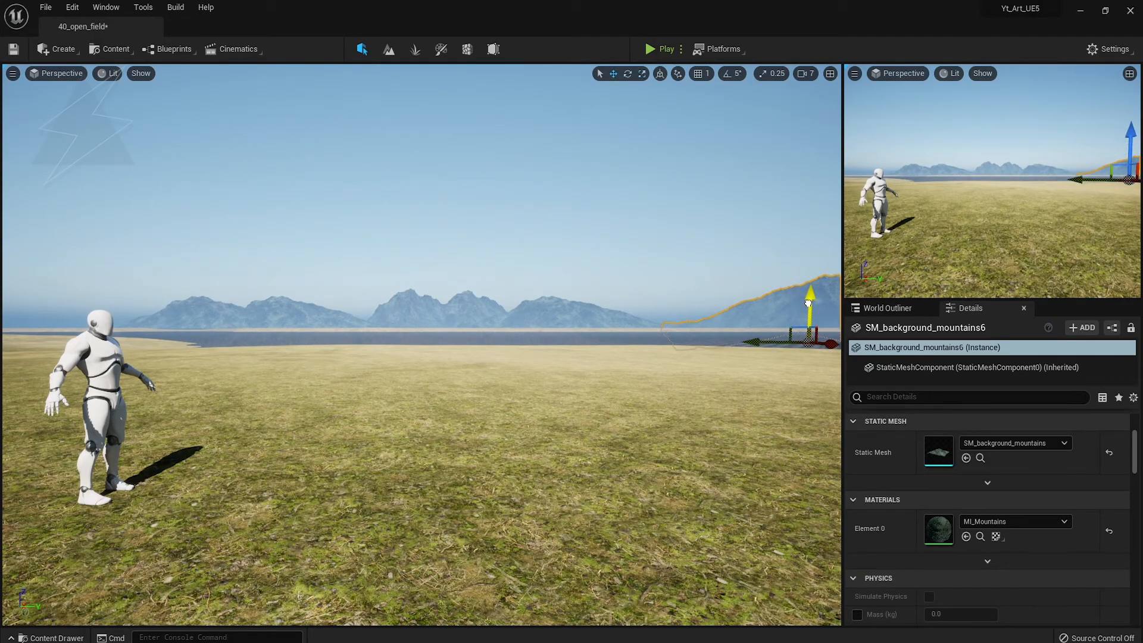
pyautogui.press('Escape')
pyautogui.click(247, 304)
pyautogui.keyDown('alt'); pyautogui.moveTo(249, 336); pyautogui.dragTo(80, 336); pyautogui.keyUp('alt')
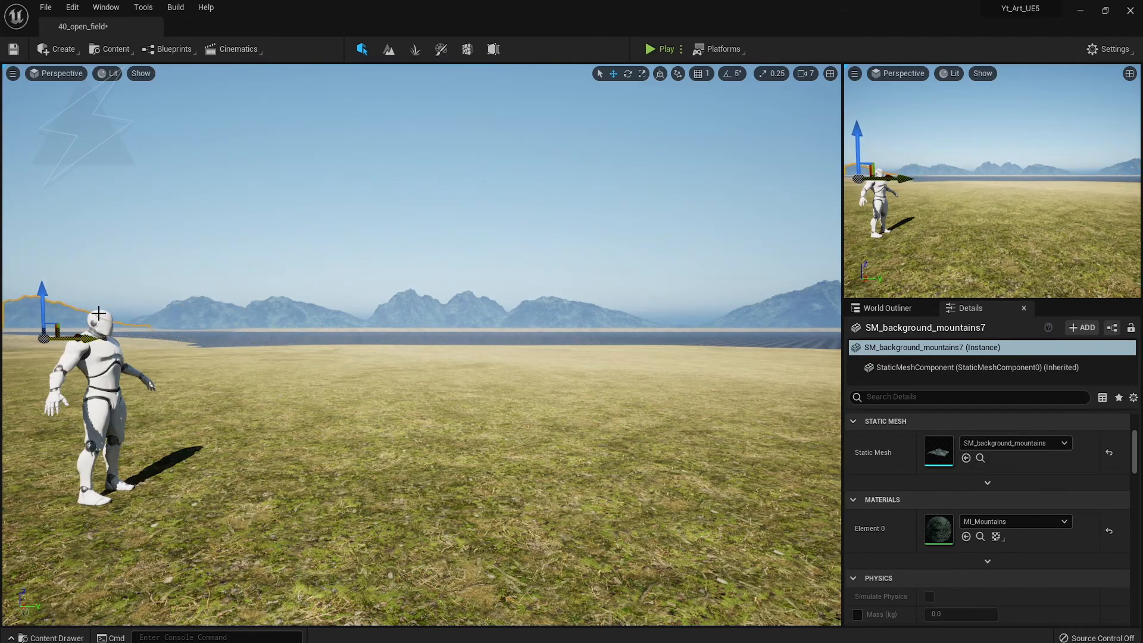
pyautogui.press('Escape')
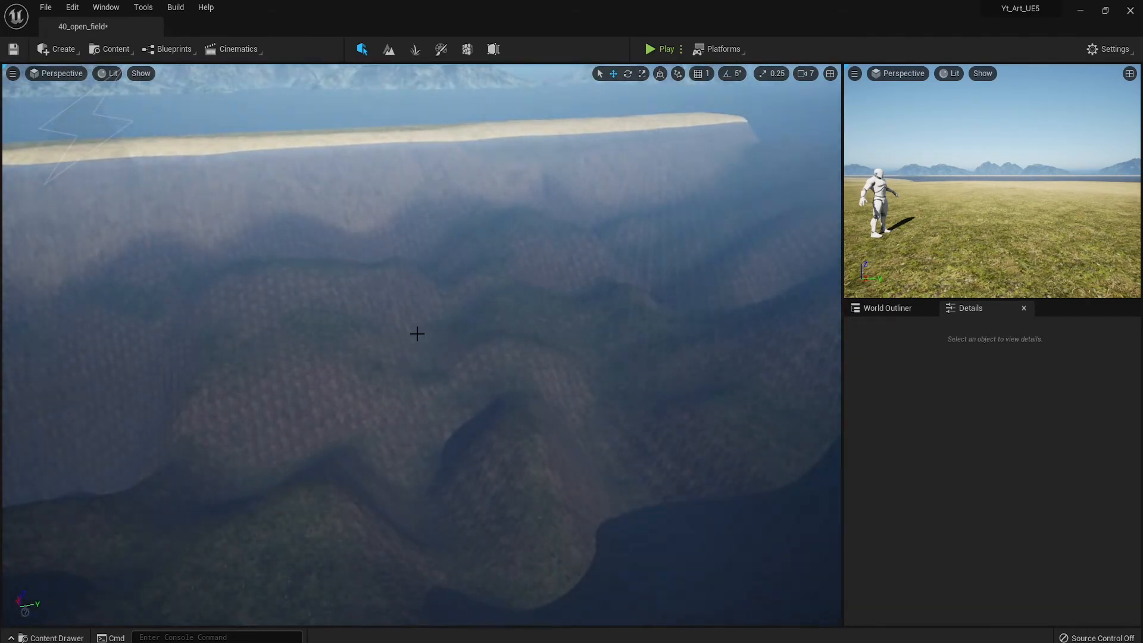
# - Add a Planar Reflection actor above the lakebed and focus the view on it
pyautogui.click(419, 332)
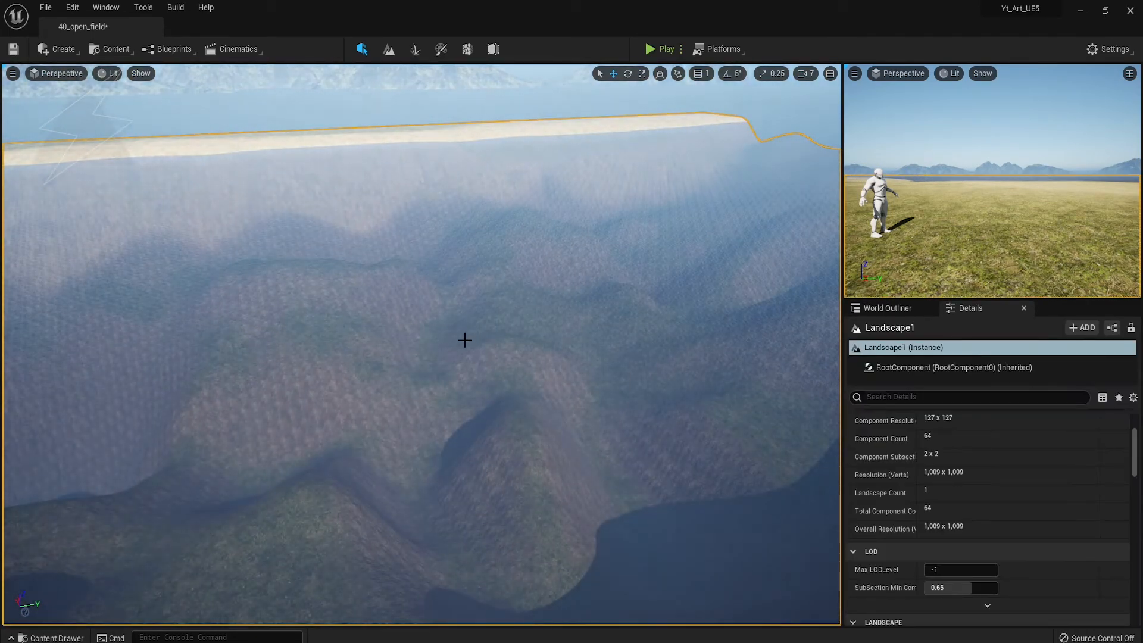
pyautogui.click(68, 53)
pyautogui.moveTo(138, 127)
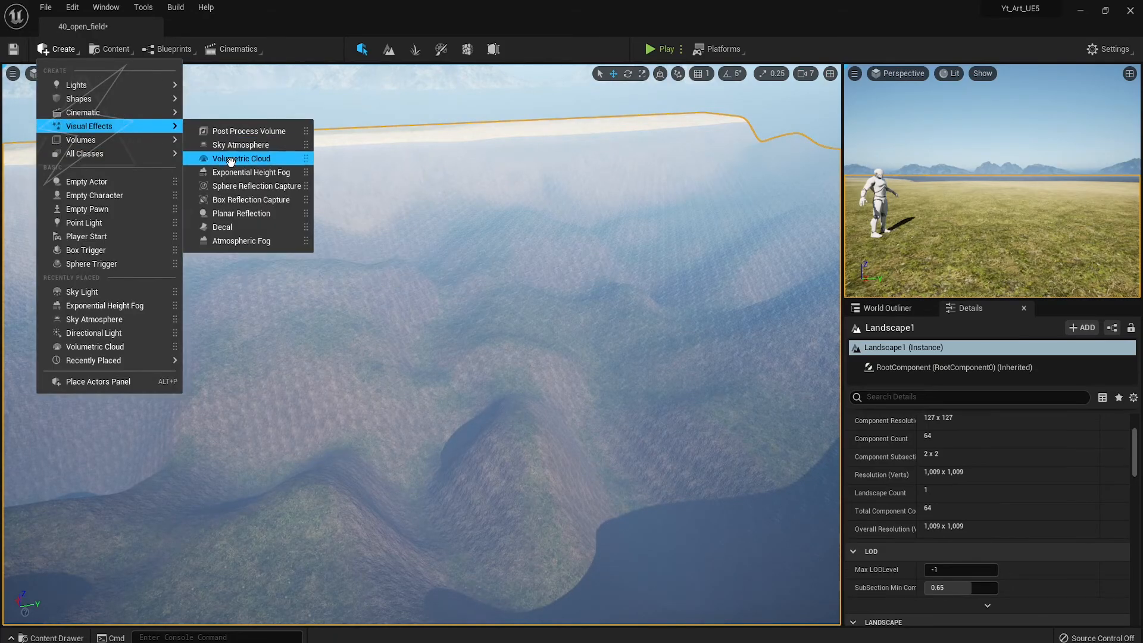
pyautogui.moveTo(242, 213); pyautogui.dragTo(348, 355)
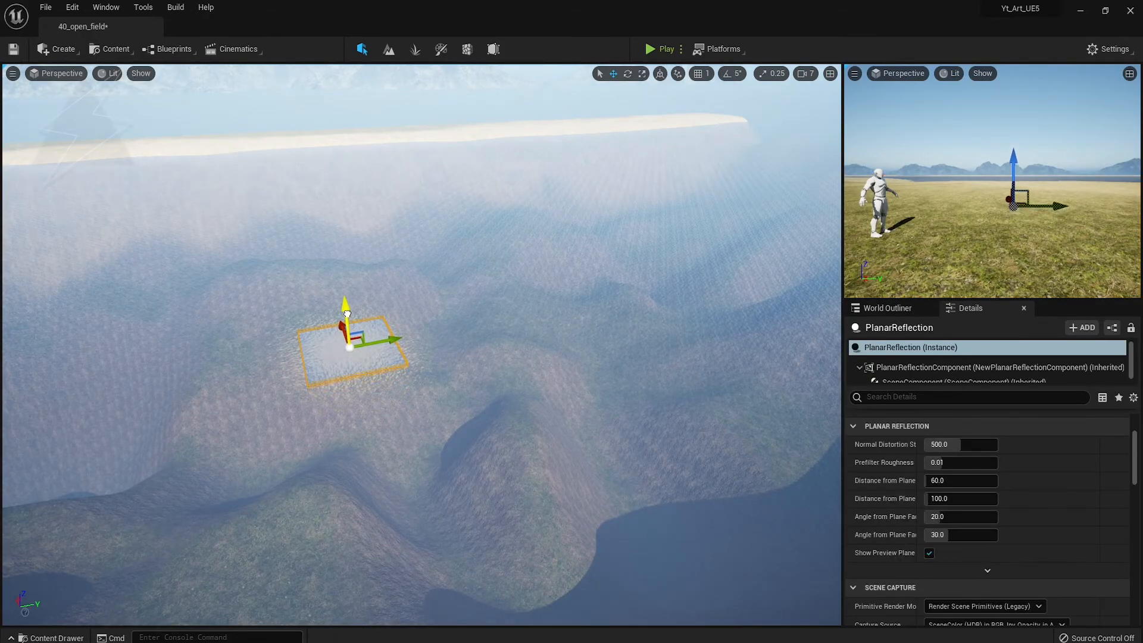
pyautogui.press('f')
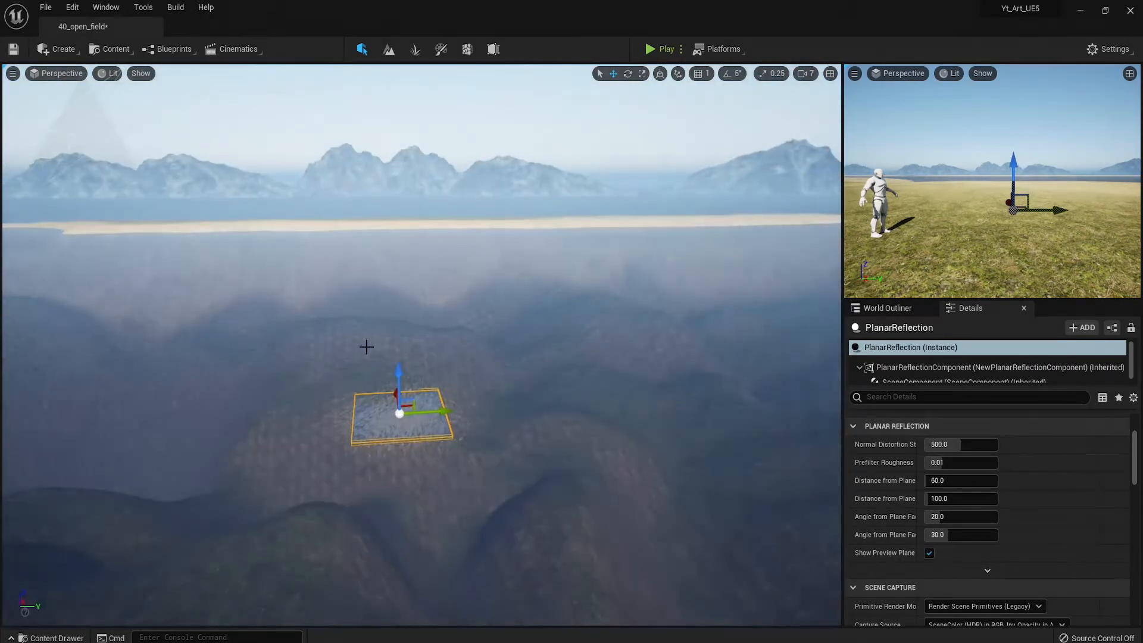
# - Raise the planar reflection toward the lake's water surface and turn off its preview plane
pyautogui.moveTo(398, 363); pyautogui.dragTo(399, 233)
pyautogui.moveTo(400, 234); pyautogui.dragTo(393, 226, button='right')
pyautogui.moveTo(390, 280); pyautogui.dragTo(389, 288)
pyautogui.moveTo(388, 288); pyautogui.dragTo(387, 315, button='right')
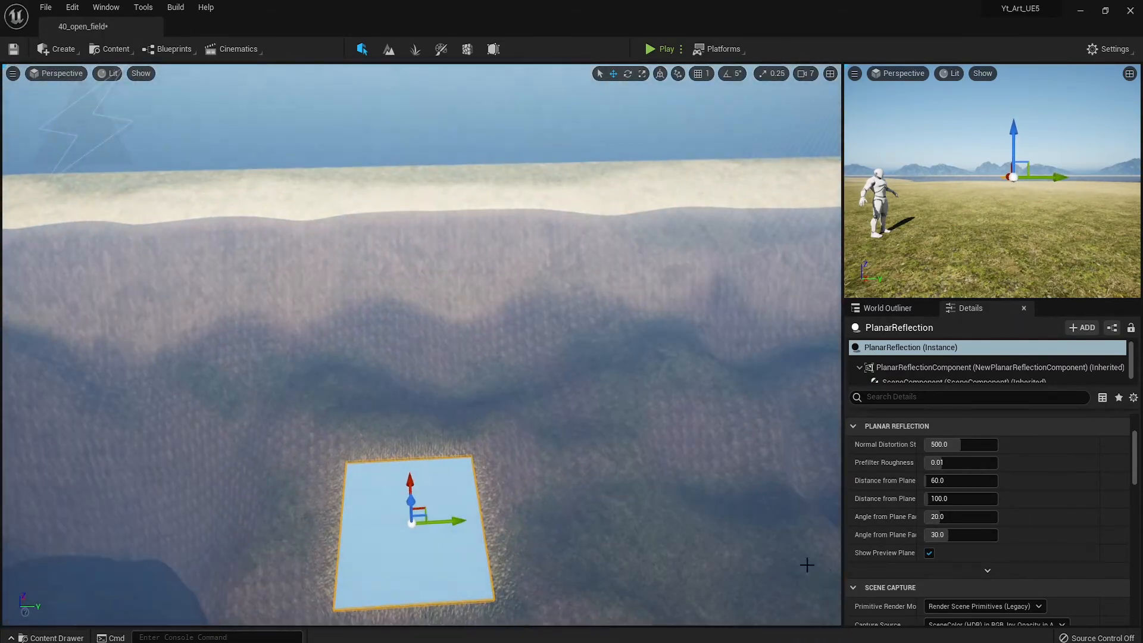
pyautogui.click(930, 554)
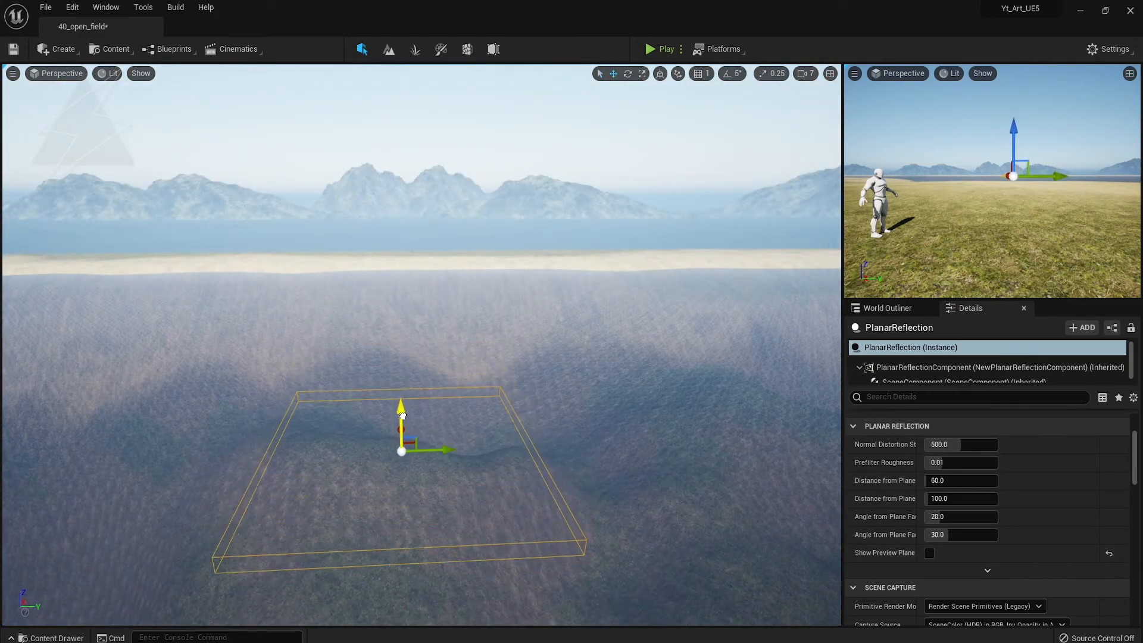
# - Nudge the planar reflection's height and lower the camera speed to 3 for a closer view of the water
pyautogui.moveTo(394, 417); pyautogui.dragTo(395, 411)
pyautogui.moveTo(395, 411); pyautogui.dragTo(333, 390, button='right')
pyautogui.click(811, 73)
pyautogui.click(825, 102)
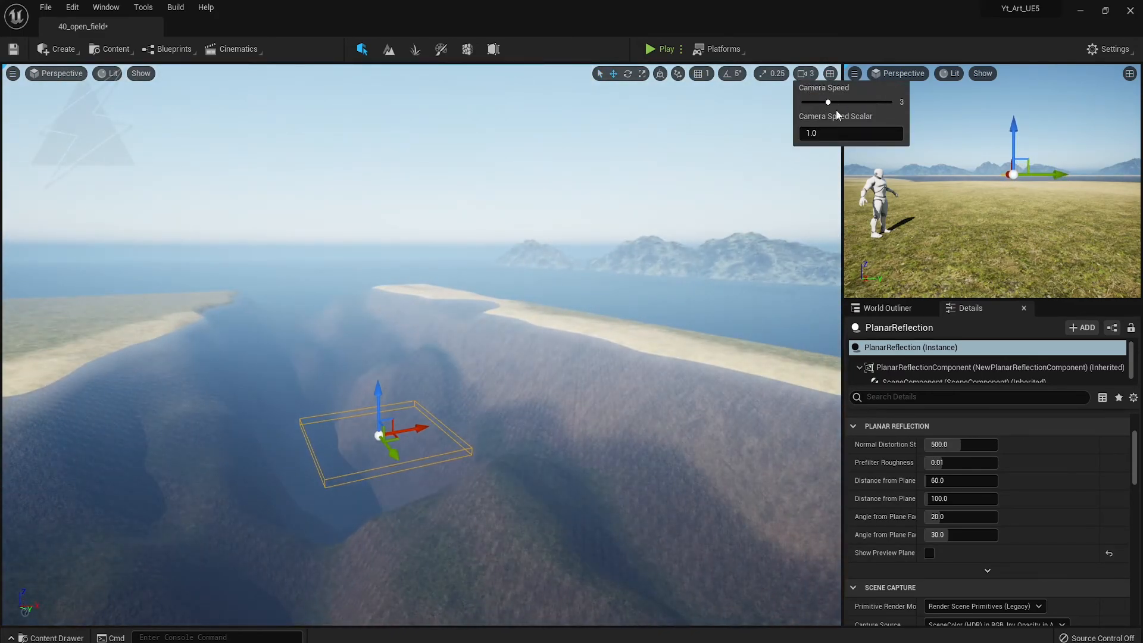
pyautogui.moveTo(626, 250); pyautogui.dragTo(637, 218, button='right')
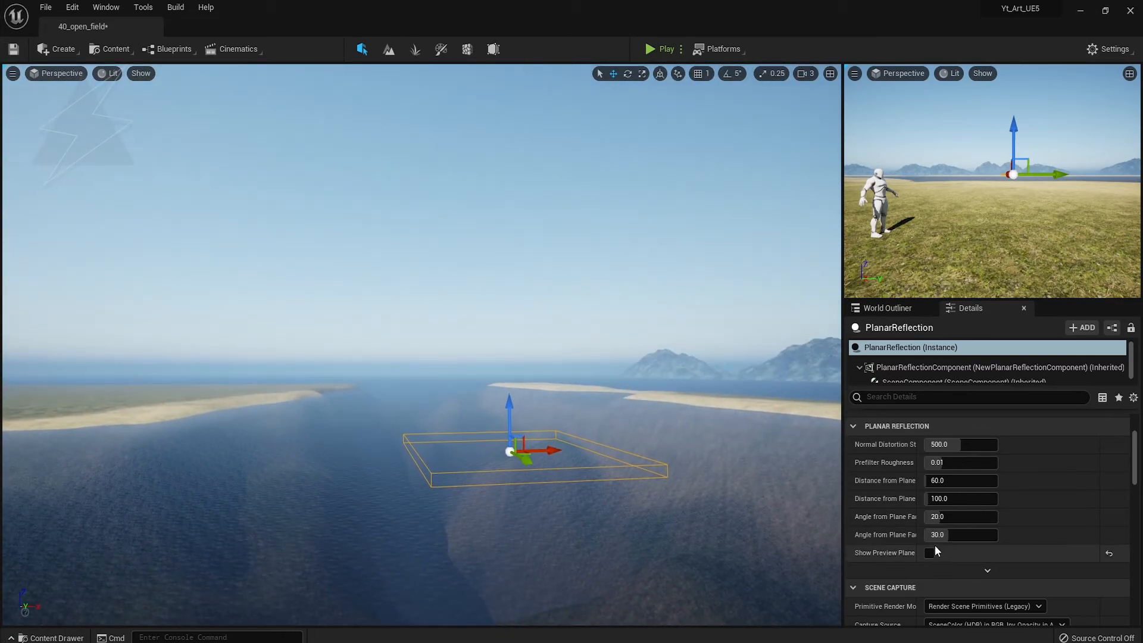
# - Set the camera speed to 4 and align the planar reflection's height with the lake surface using its preview plane
pyautogui.click(815, 77)
pyautogui.click(836, 102)
pyautogui.moveTo(702, 196)
pyautogui.mouseDown(button='right')
pyautogui.moveTo(688, 202)
pyautogui.moveTo(692, 194)
pyautogui.mouseUp(button='right')
pyautogui.press('w')
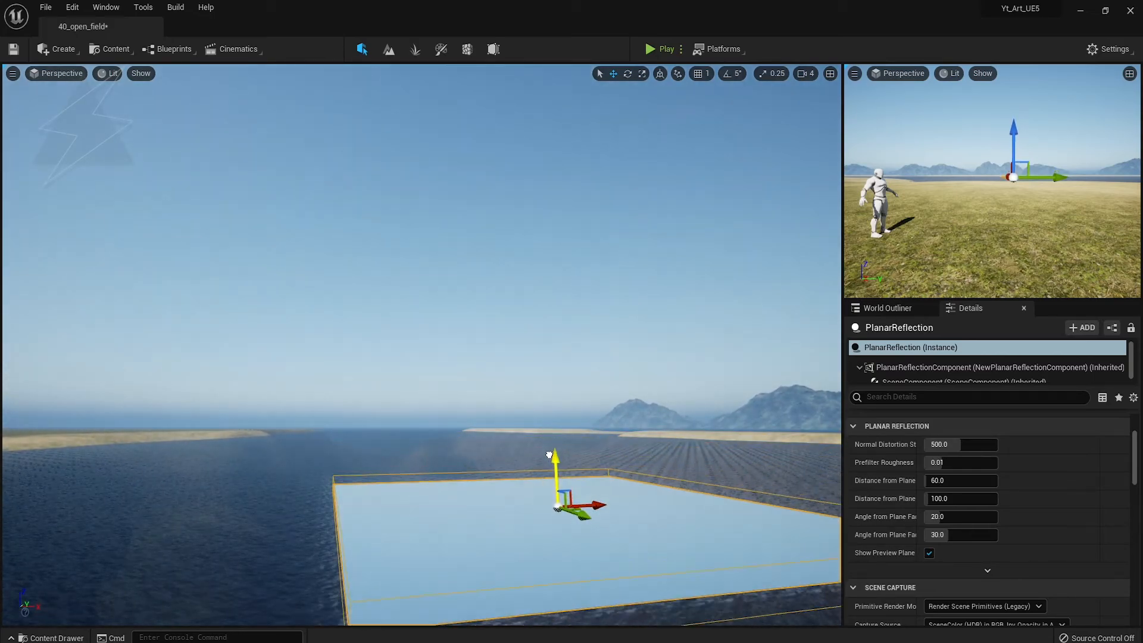
pyautogui.press('q')
pyautogui.moveTo(553, 452); pyautogui.dragTo(542, 466, button='right')
pyautogui.moveTo(564, 367)
pyautogui.mouseDown()
pyautogui.moveTo(564, 381)
pyautogui.moveTo(563, 372)
pyautogui.mouseUp()
pyautogui.press('e')
pyautogui.moveTo(559, 376); pyautogui.dragTo(574, 405, button='right')
pyautogui.moveTo(494, 356); pyautogui.dragTo(494, 354)
# - Turn off the planar reflection's preview plane and raise its two Distance from Plane values to about 1327 and 1367
pyautogui.scroll(4, 940, 550)
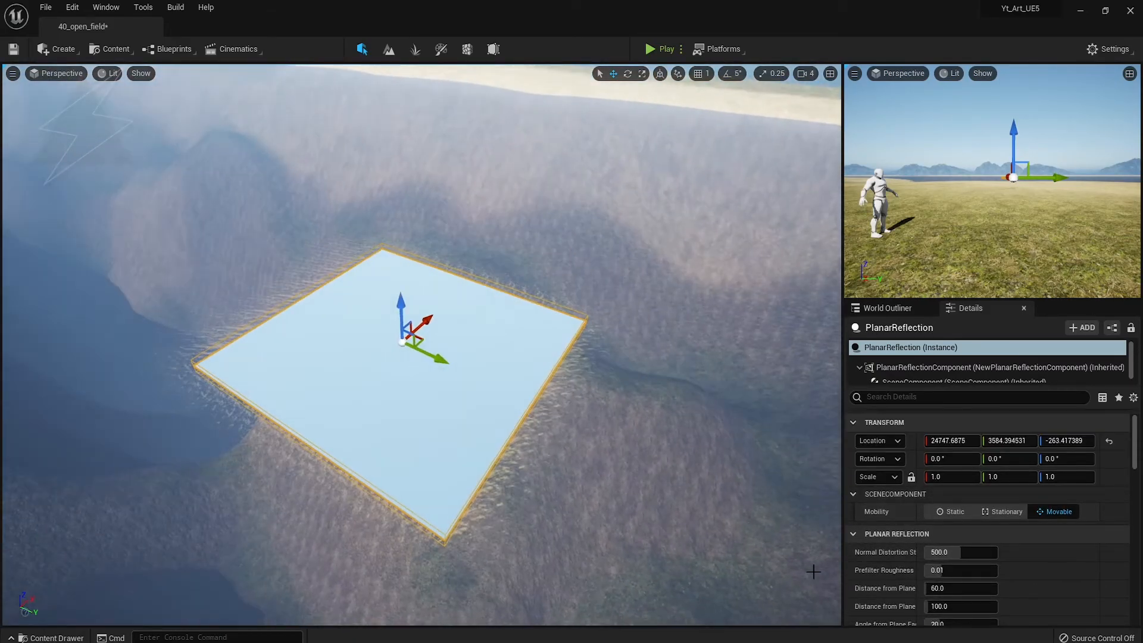
pyautogui.scroll(-4, 939, 551)
pyautogui.click(930, 542)
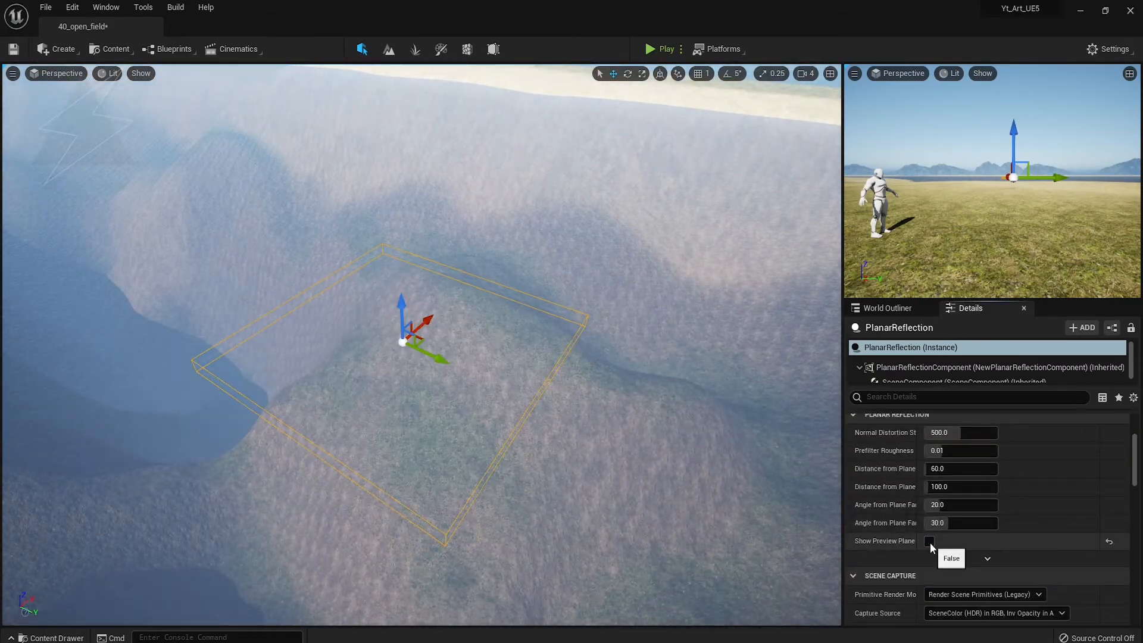
pyautogui.moveTo(437, 393); pyautogui.dragTo(477, 370, button='right')
pyautogui.press('1')
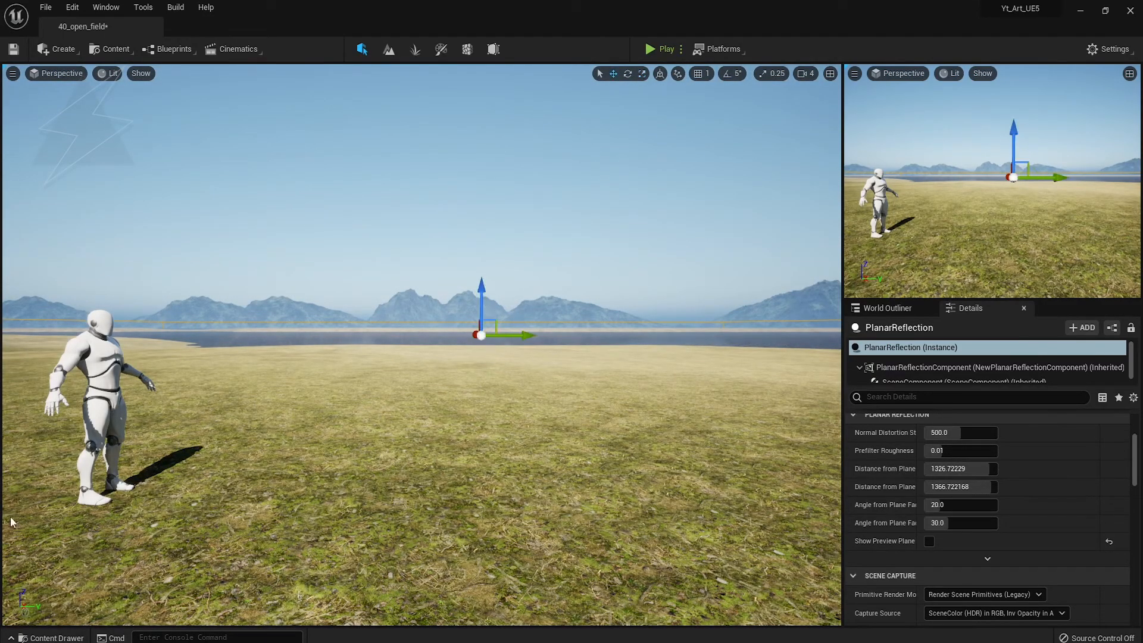
# - Shift the planar reflection sideways along the lake and return to the main camera view
pyautogui.press('w')
pyautogui.moveTo(381, 358); pyautogui.dragTo(439, 386, button='right')
pyautogui.moveTo(352, 317); pyautogui.dragTo(470, 311)
pyautogui.moveTo(470, 311); pyautogui.dragTo(405, 319, button='right')
pyautogui.press('1')
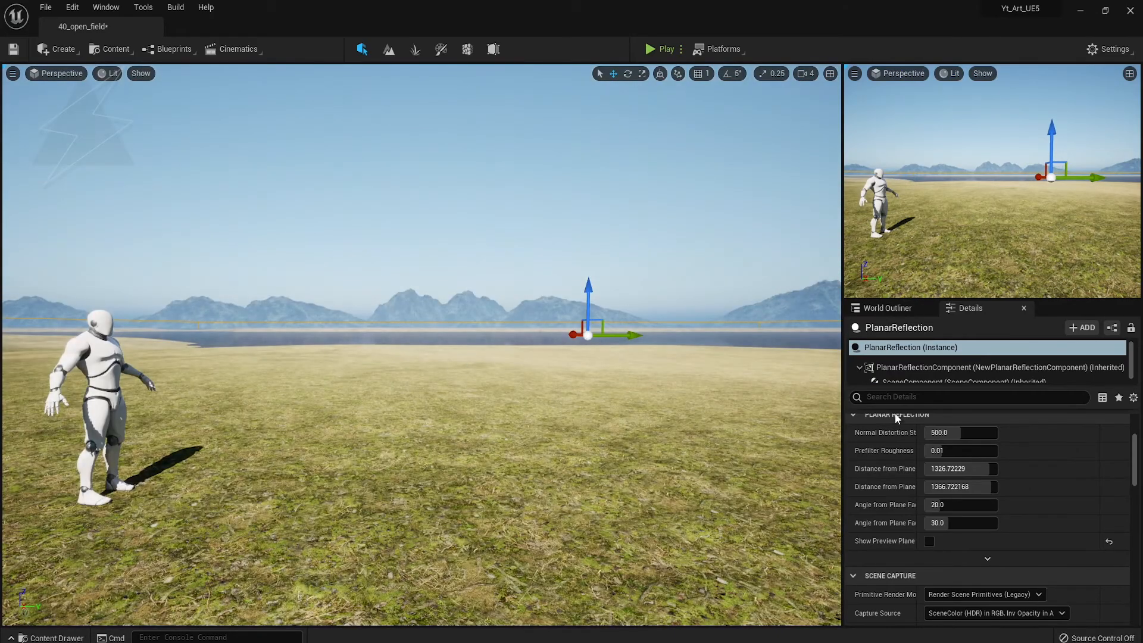
# - Set the camera speed to 7 and duplicate SM_background_mountains6 to a spot farther behind the mountain range
pyautogui.click(887, 308)
pyautogui.press('Escape')
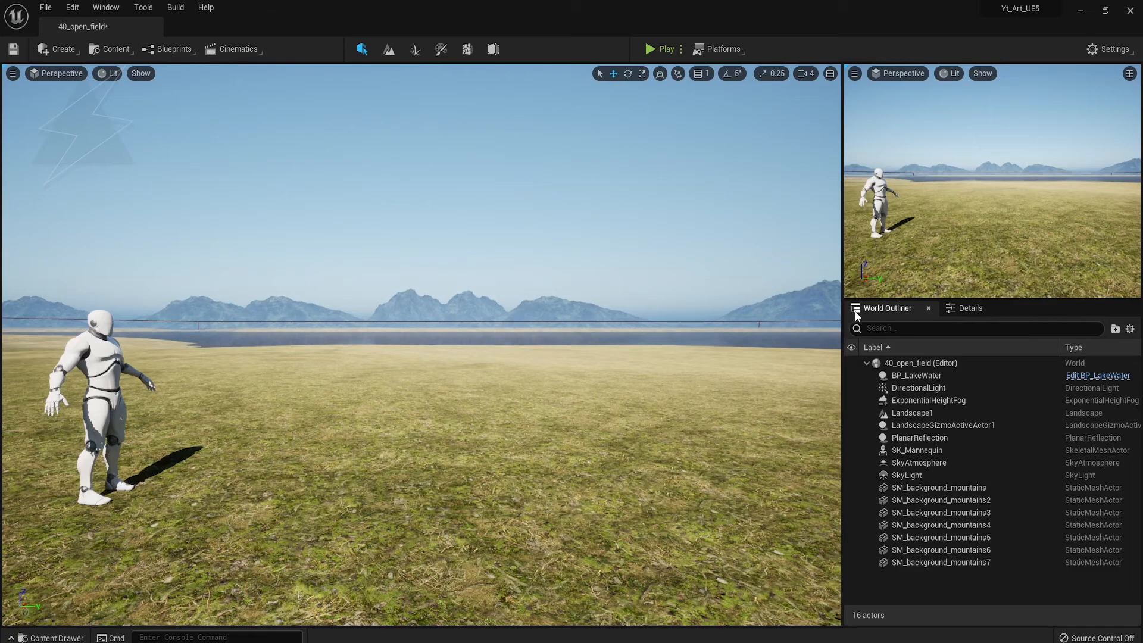
pyautogui.doubleClick(941, 550)
pyautogui.click(806, 73)
pyautogui.click(879, 101)
pyautogui.moveTo(536, 334); pyautogui.dragTo(535, 382, button='right')
pyautogui.keyDown('alt'); pyautogui.moveTo(559, 415); pyautogui.dragTo(447, 417); pyautogui.keyUp('alt')
pyautogui.moveTo(480, 440); pyautogui.dragTo(506, 387)
# - Scale the rear mountain copy taller, then duplicate it to another spot behind the range
pyautogui.press('e')
pyautogui.press('r')
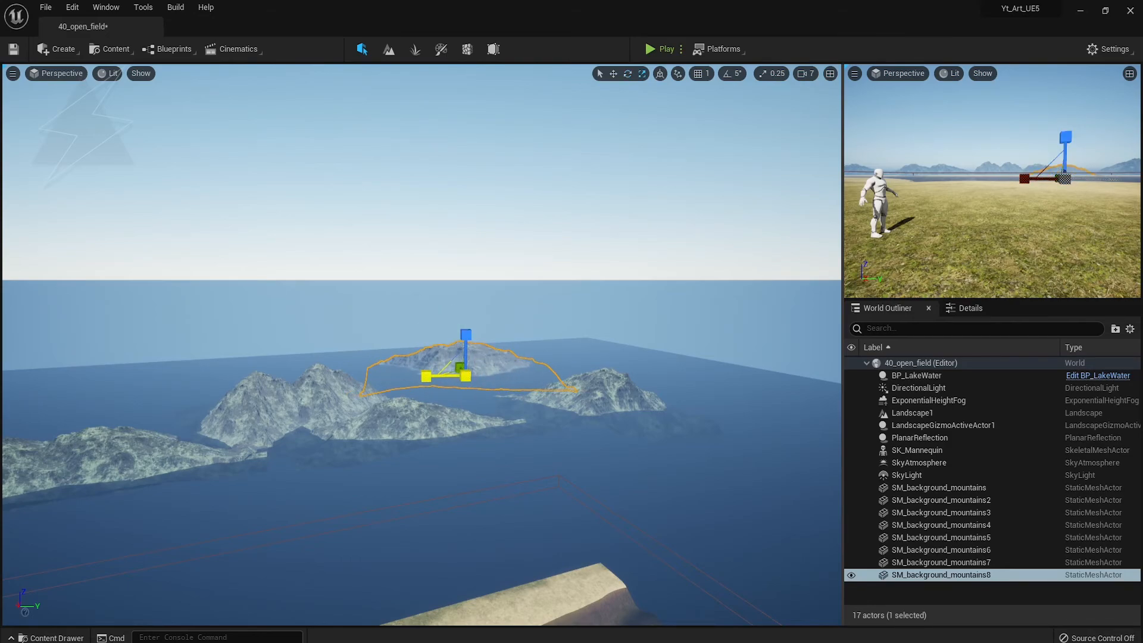
pyautogui.moveTo(467, 336); pyautogui.dragTo(467, 298)
pyautogui.press('w')
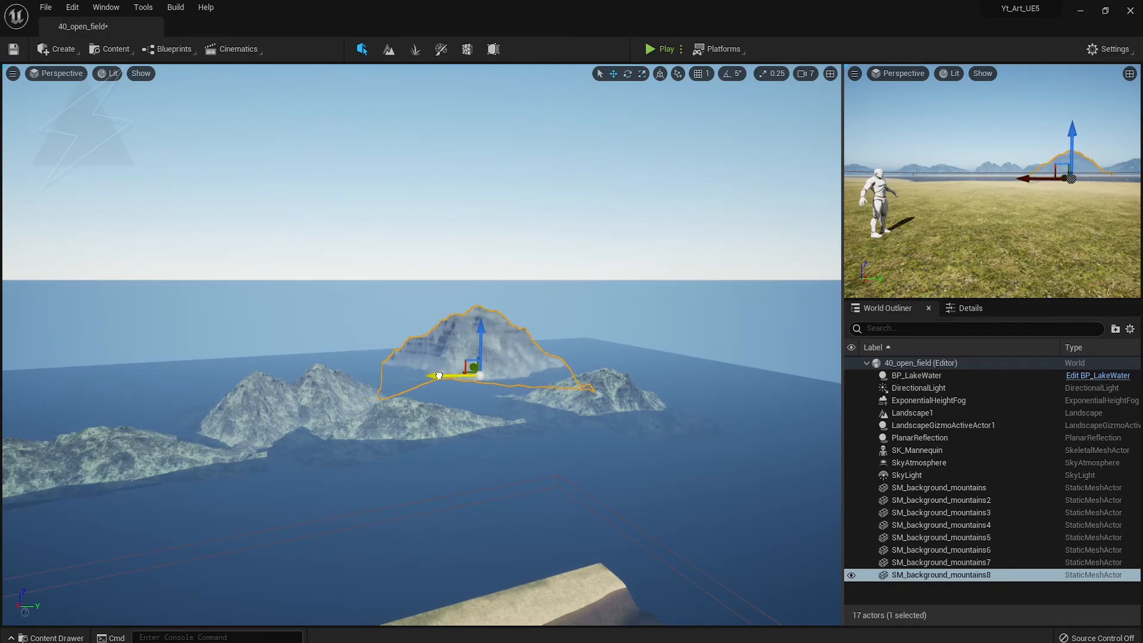
pyautogui.keyDown('alt'); pyautogui.moveTo(455, 375); pyautogui.dragTo(62, 377); pyautogui.keyUp('alt')
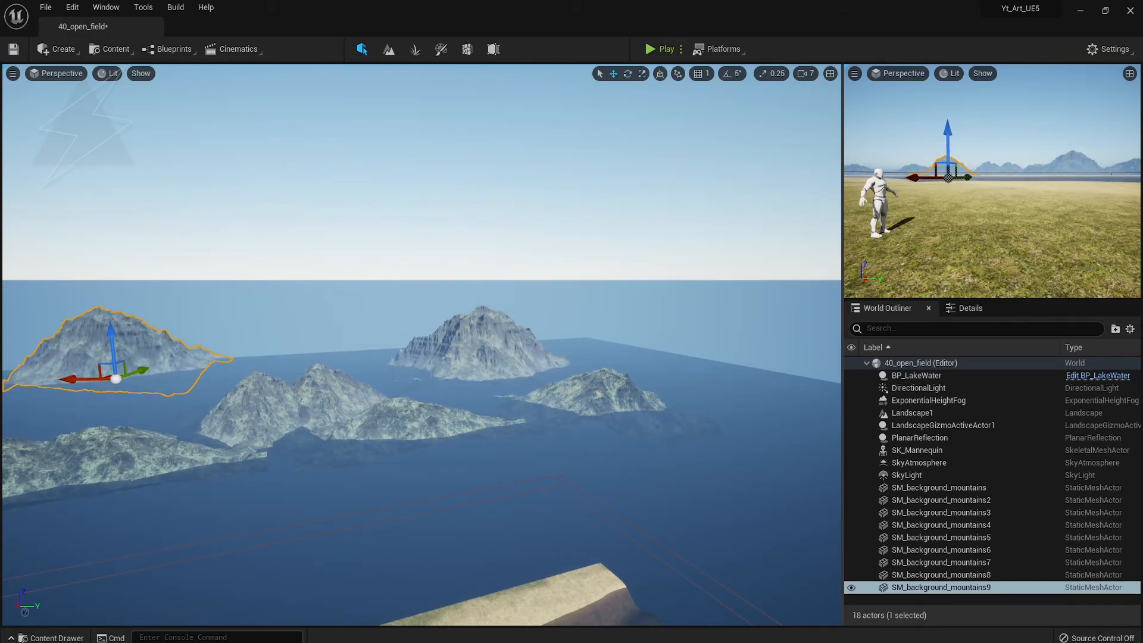
# - Rotate the newest rear mountain copy, duplicate it sideways behind the range, and return to the main camera view
pyautogui.press('f')
pyautogui.press('e')
pyautogui.moveTo(561, 386); pyautogui.dragTo(687, 375)
pyautogui.click(688, 376)
pyautogui.click(556, 349)
pyautogui.press('w')
pyautogui.keyDown('alt'); pyautogui.moveTo(557, 356); pyautogui.dragTo(402, 361); pyautogui.keyUp('alt')
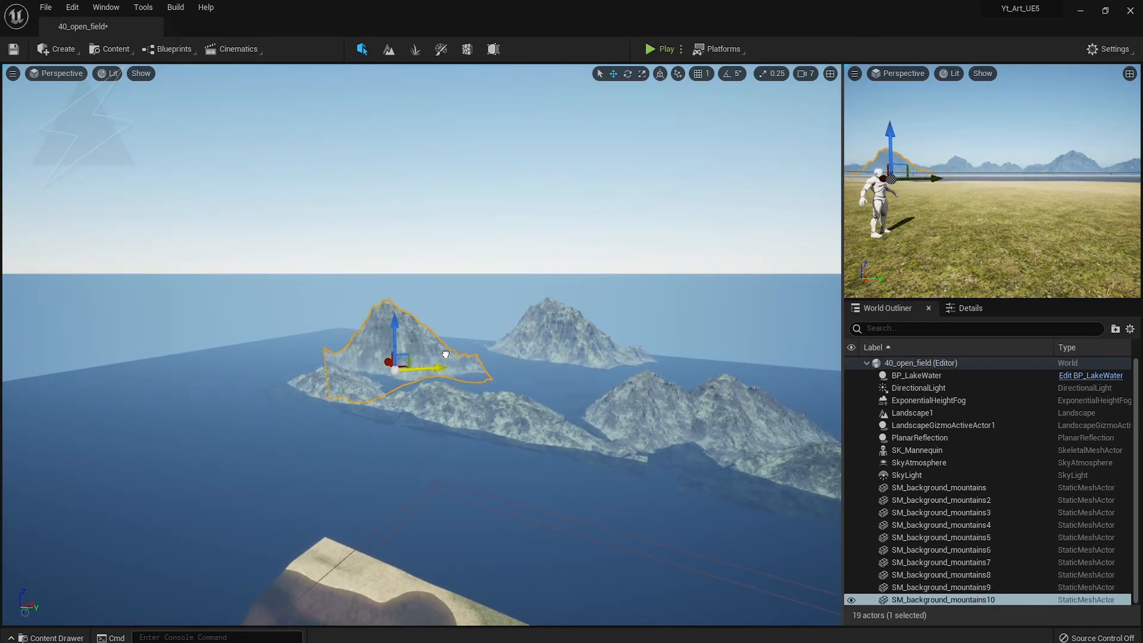
pyautogui.click(482, 262)
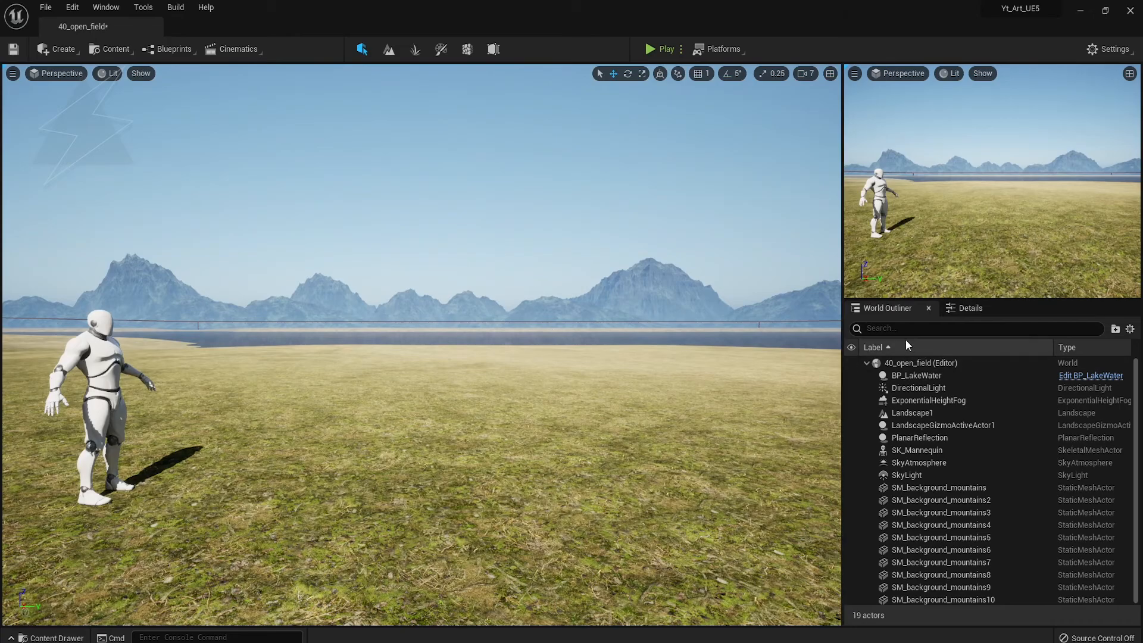
# - Lower the ExponentialHeightFog's Fog Density to 0.0108 and clear the selection
pyautogui.click(929, 400)
pyautogui.click(970, 308)
pyautogui.scroll(4, 965, 457)
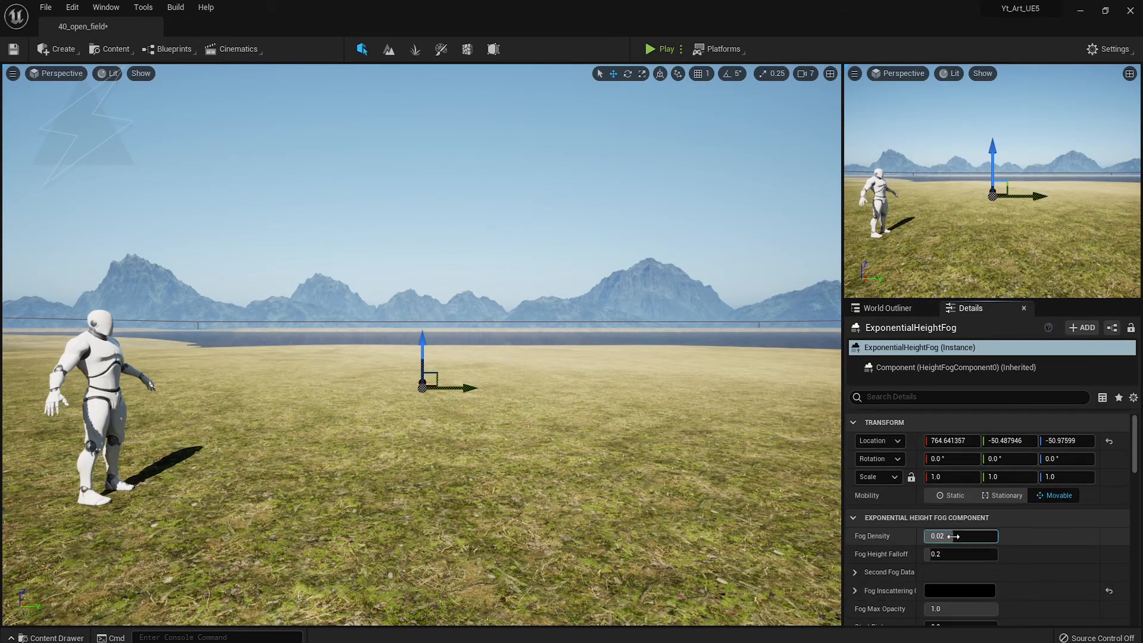
pyautogui.moveTo(955, 537)
pyautogui.mouseDown()
pyautogui.moveTo(929, 536)
pyautogui.moveTo(968, 554)
pyautogui.moveTo(931, 555)
pyautogui.moveTo(969, 554)
pyautogui.moveTo(926, 537)
pyautogui.moveTo(929, 555)
pyautogui.moveTo(927, 537)
pyautogui.moveTo(941, 536)
pyautogui.mouseUp()
pyautogui.click(1109, 555)
pyautogui.click(1109, 537)
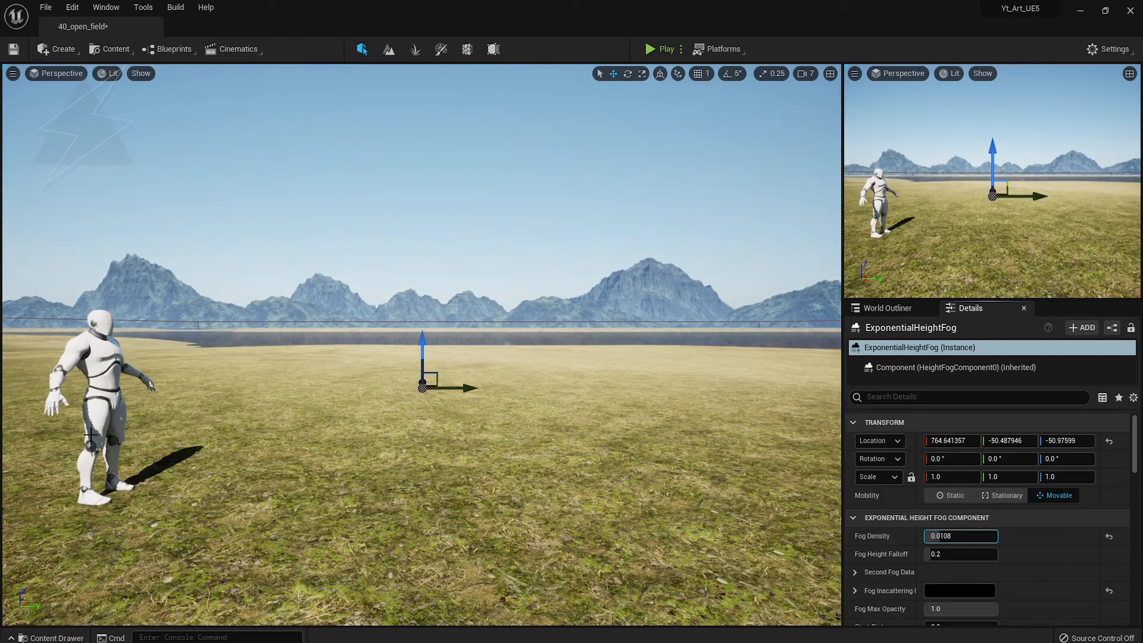
pyautogui.moveTo(305, 481); pyautogui.dragTo(326, 474, button='right')
pyautogui.press('q')
pyautogui.press('1')
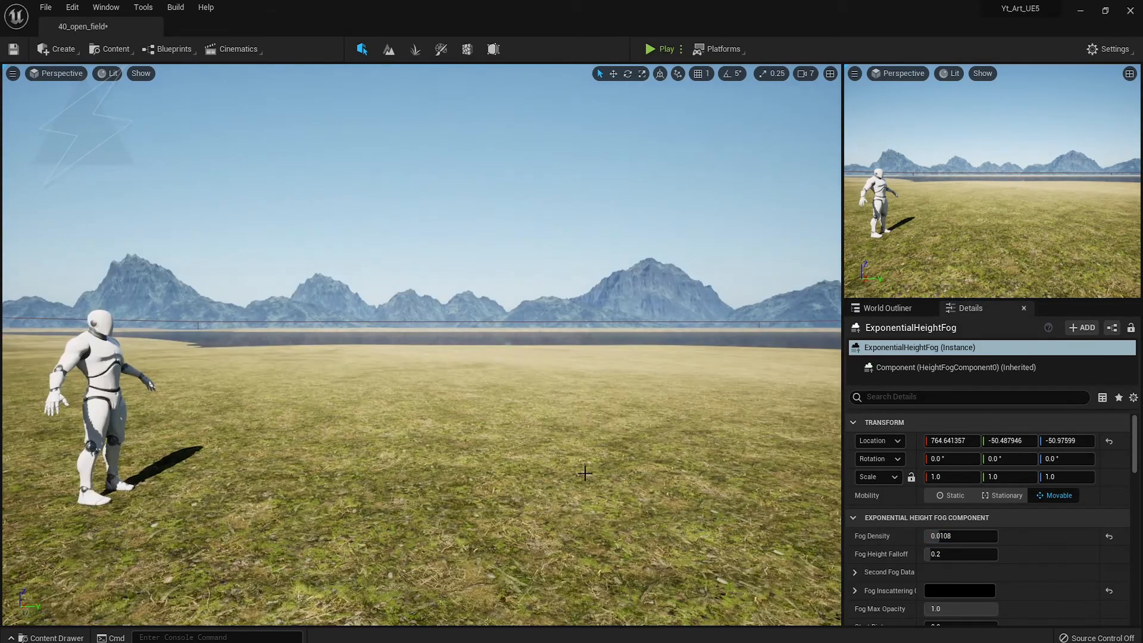
# - Switch to foliage painting and add the SM_BushA_02 mesh as a foliage type
pyautogui.click(414, 51)
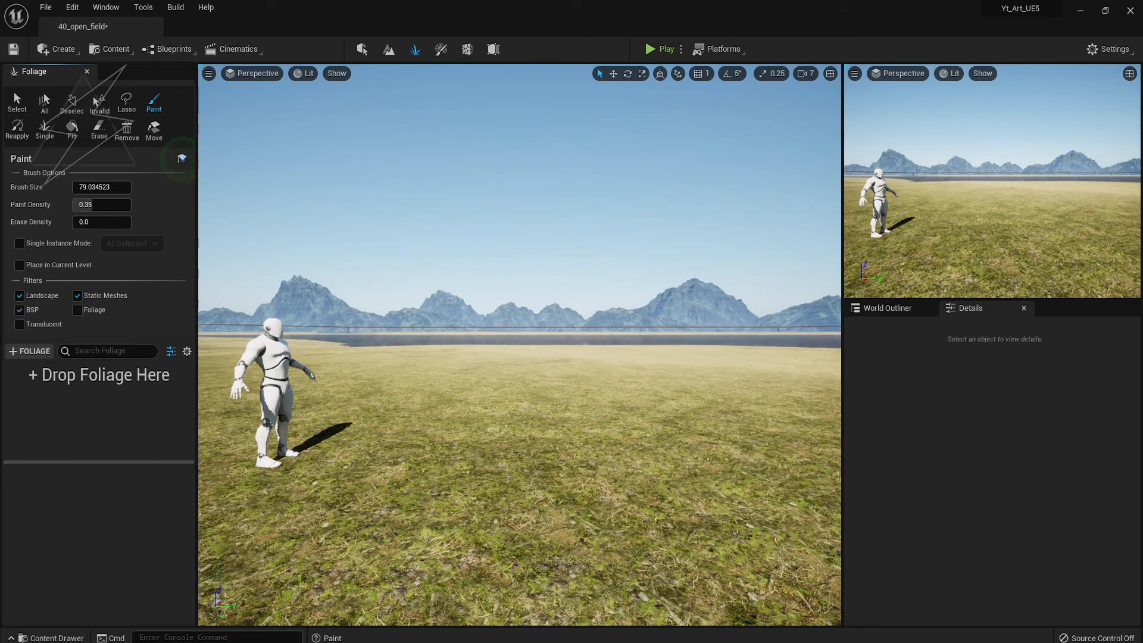
pyautogui.moveTo(179, 476); pyautogui.dragTo(48, 404)
pyautogui.click(20, 392)
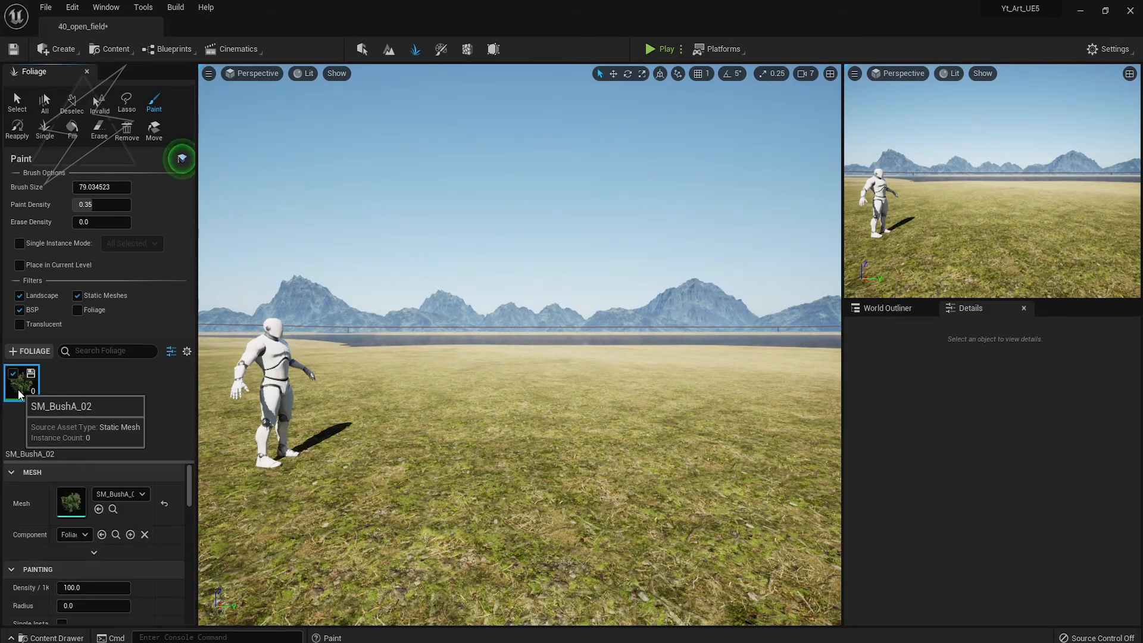
# - Try painting SM_BushA_02 bushes in the foreground and on the far shore, undoing each attempt
pyautogui.click(492, 463)
pyautogui.hotkey('ctrl', 'z')
pyautogui.press('w')
pyautogui.moveTo(633, 417)
pyautogui.mouseDown(button='right')
pyautogui.moveTo(613, 417)
pyautogui.moveTo(614, 512)
pyautogui.mouseUp(button='right')
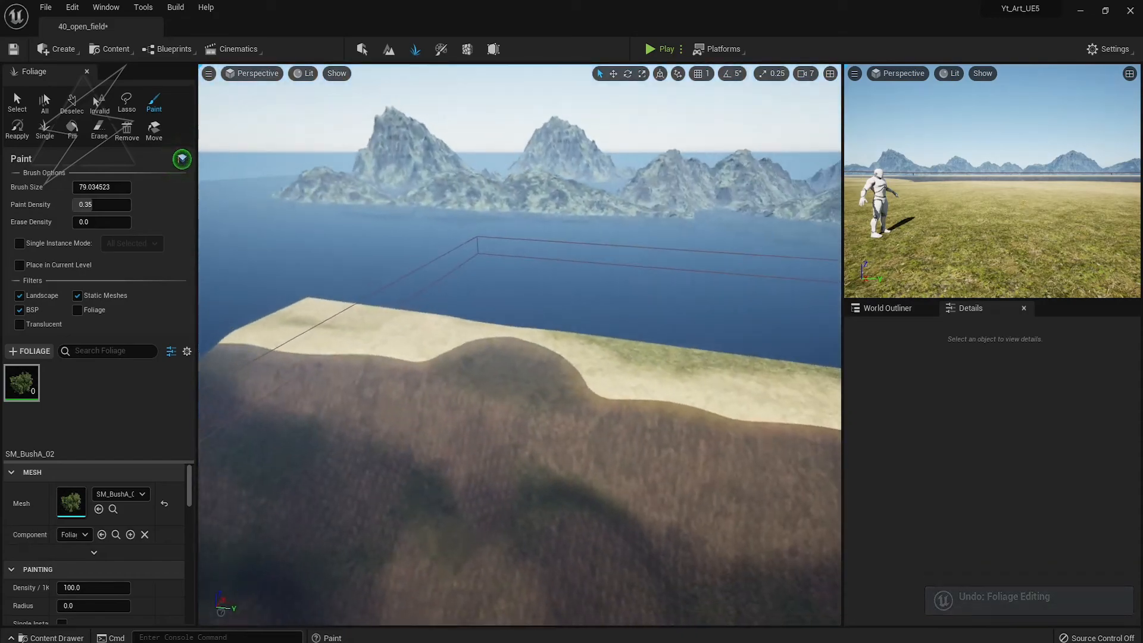
pyautogui.moveTo(307, 318); pyautogui.dragTo(402, 340)
pyautogui.hotkey('ctrl', 'z')
# - Enlarge the foliage brush to about 1480, raise Paint Density to 0.53 and undo the test stroke on the far shore
pyautogui.press(']')
pyautogui.press(']')
pyautogui.press(']')
pyautogui.press(']')
pyautogui.press(']')
pyautogui.press(']')
pyautogui.press(']')
pyautogui.press(']')
pyautogui.press(']')
pyautogui.press(']')
pyautogui.press(']')
pyautogui.press(']')
pyautogui.press(']')
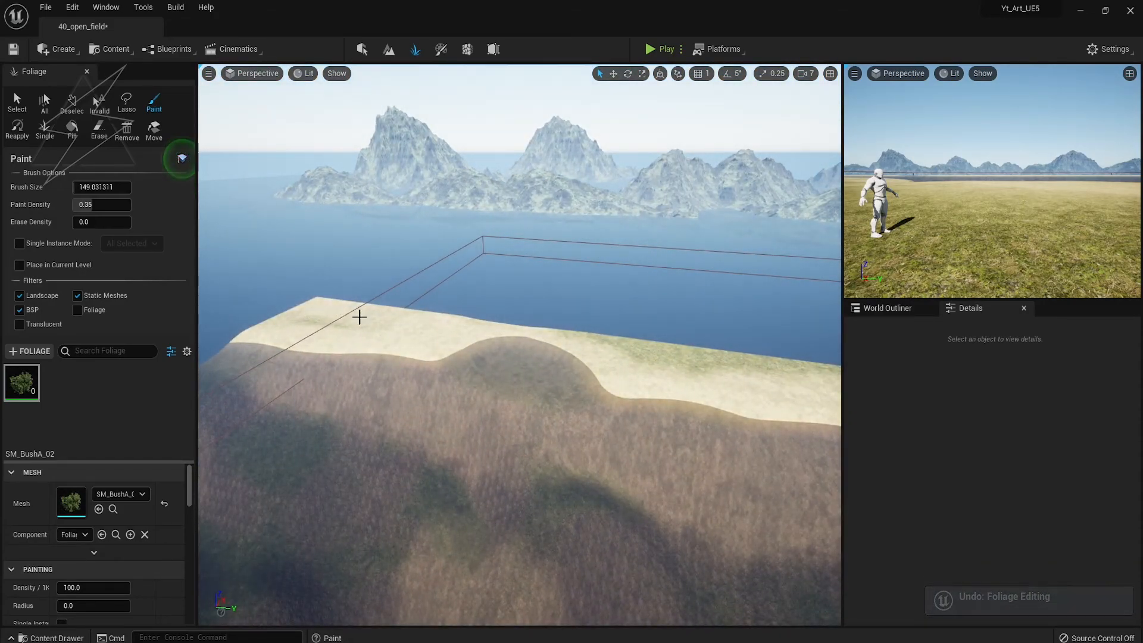
pyautogui.moveTo(78, 188); pyautogui.dragTo(98, 188)
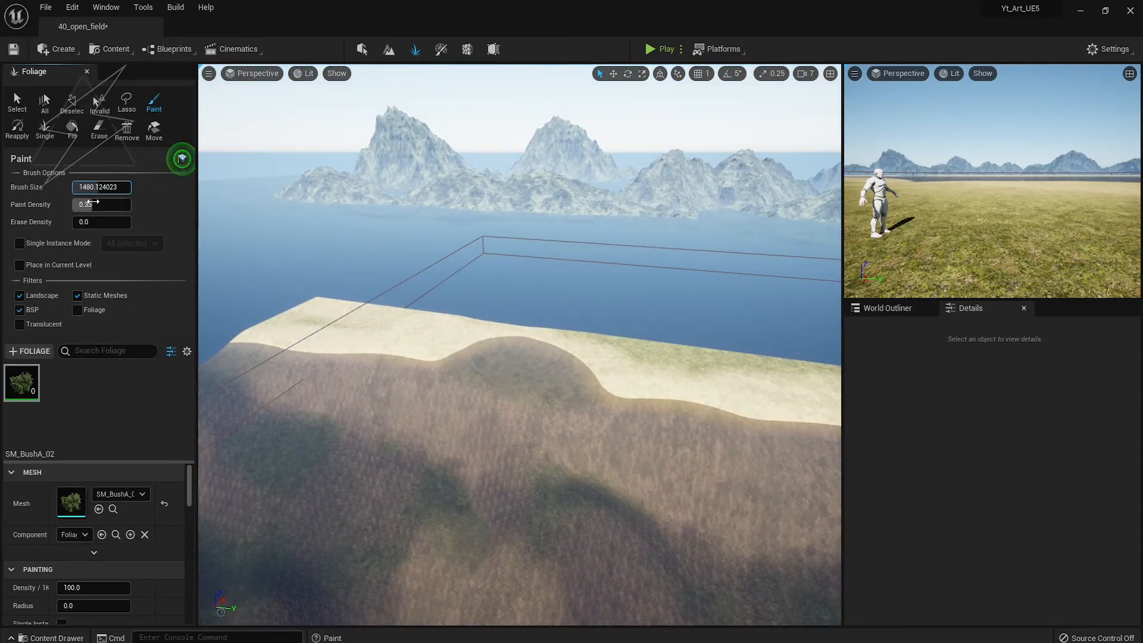
pyautogui.moveTo(303, 327); pyautogui.dragTo(457, 338)
pyautogui.hotkey('ctrl', 'z')
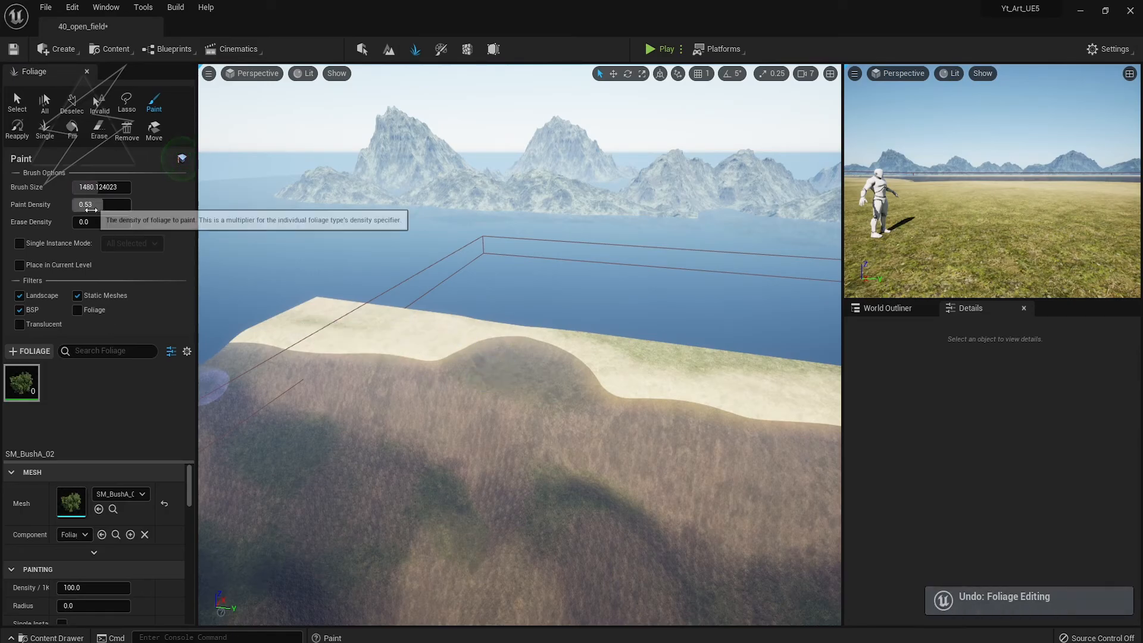
# - Try painting bushes on the far shore with a Scale X maximum of 24.88, and undo them
pyautogui.scroll(-5, 96, 524)
pyautogui.moveTo(133, 540); pyautogui.dragTo(143, 539)
pyautogui.click(302, 305)
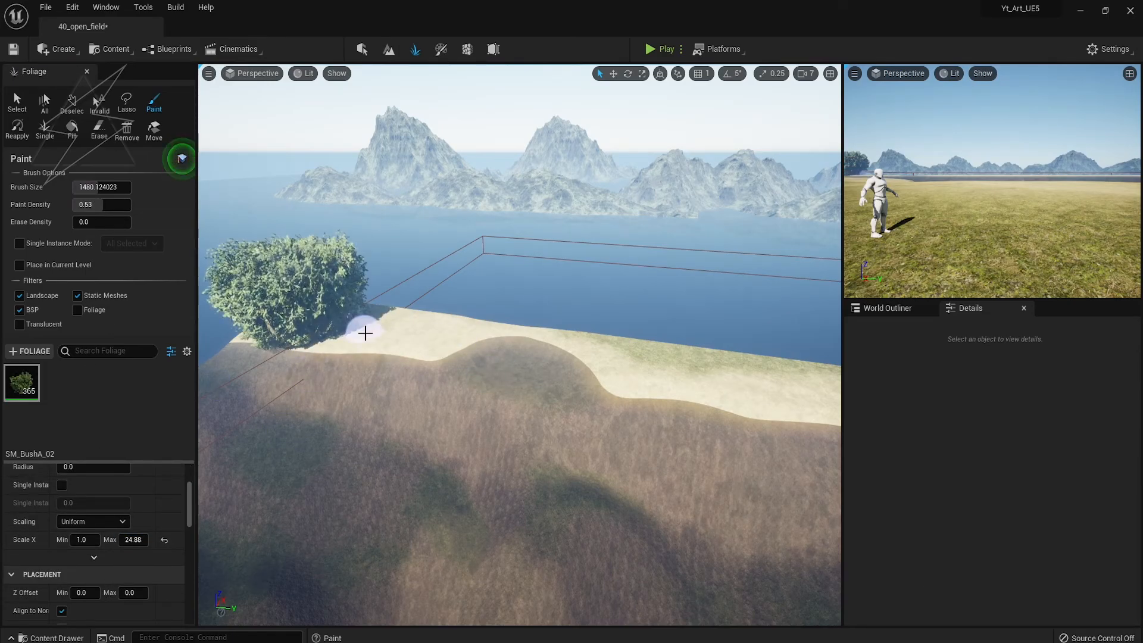
pyautogui.hotkey('ctrl', 'z')
# - Set the bush foliage's painting density to 1 and undo the test bush painted on the far shore
pyautogui.scroll(3, 89, 524)
pyautogui.click(88, 528)
pyautogui.write('1')
pyautogui.click(365, 316)
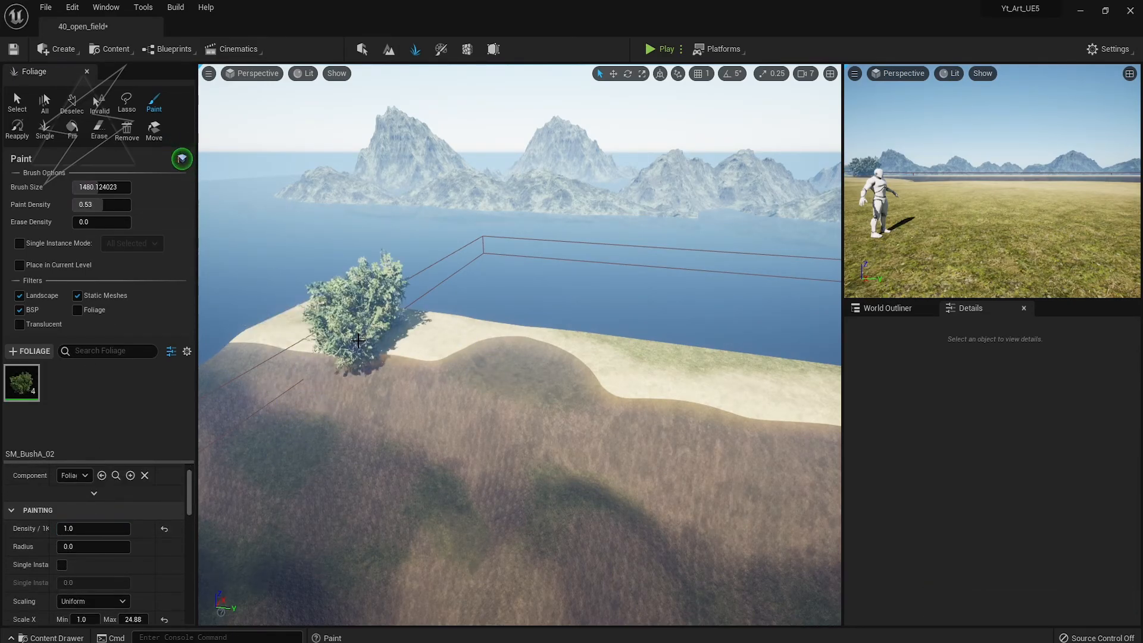
pyautogui.hotkey('ctrl', 'z')
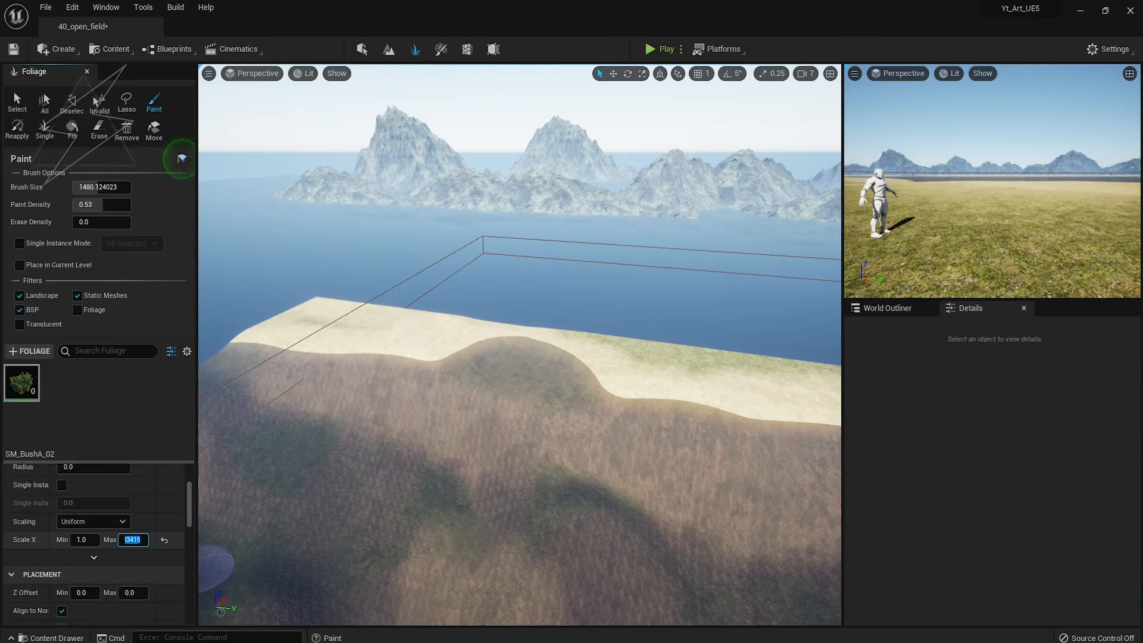
# - Set the bush's Scale X range to 5–10 and paint bushes along the far shoreline
pyautogui.write('5')
pyautogui.click(325, 318)
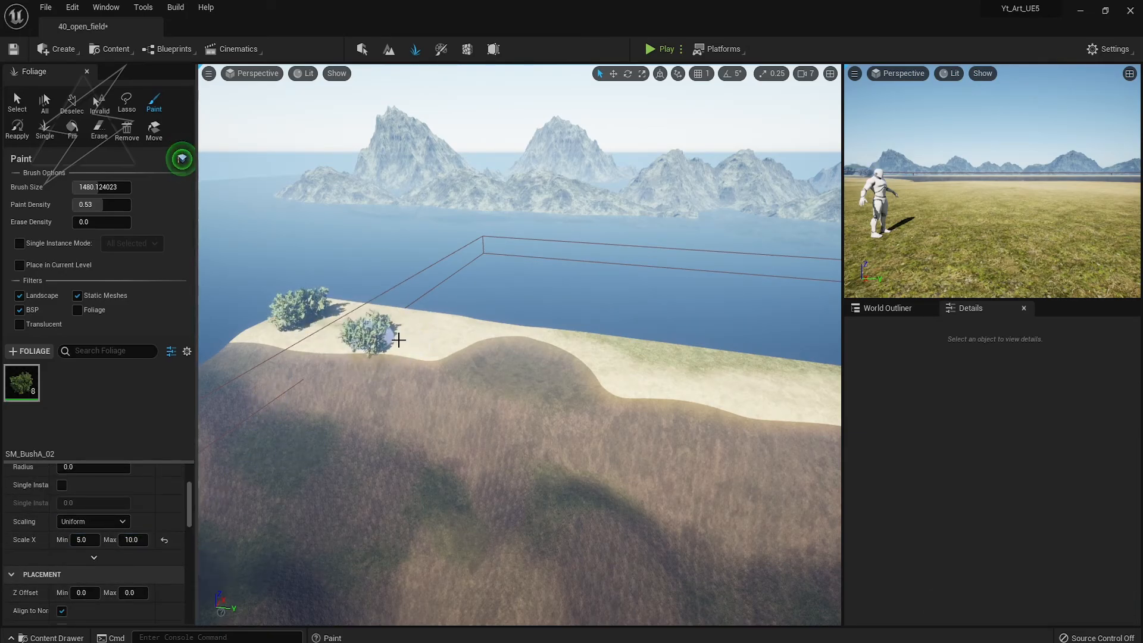
pyautogui.click(573, 338)
pyautogui.click(622, 374)
pyautogui.moveTo(622, 374); pyautogui.dragTo(834, 333, button='right')
pyautogui.click(566, 360)
pyautogui.click(651, 356)
pyautogui.click(781, 352)
pyautogui.click(640, 335)
pyautogui.click(714, 317)
pyautogui.click(547, 360)
pyautogui.click(455, 390)
pyautogui.click(379, 411)
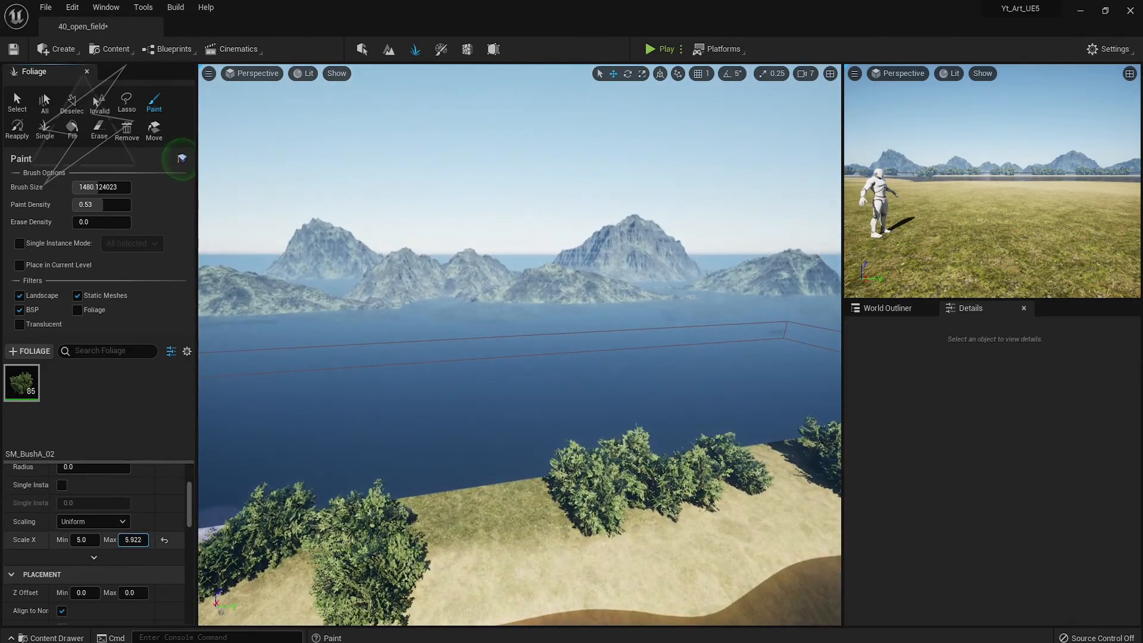
# - Reduce the Scale X maximum to 5.922, then both limits to 2.251, filling gaps along the far shoreline with smaller bushes
pyautogui.moveTo(251, 563)
pyautogui.mouseDown()
pyautogui.moveTo(727, 523)
pyautogui.moveTo(804, 472)
pyautogui.mouseUp()
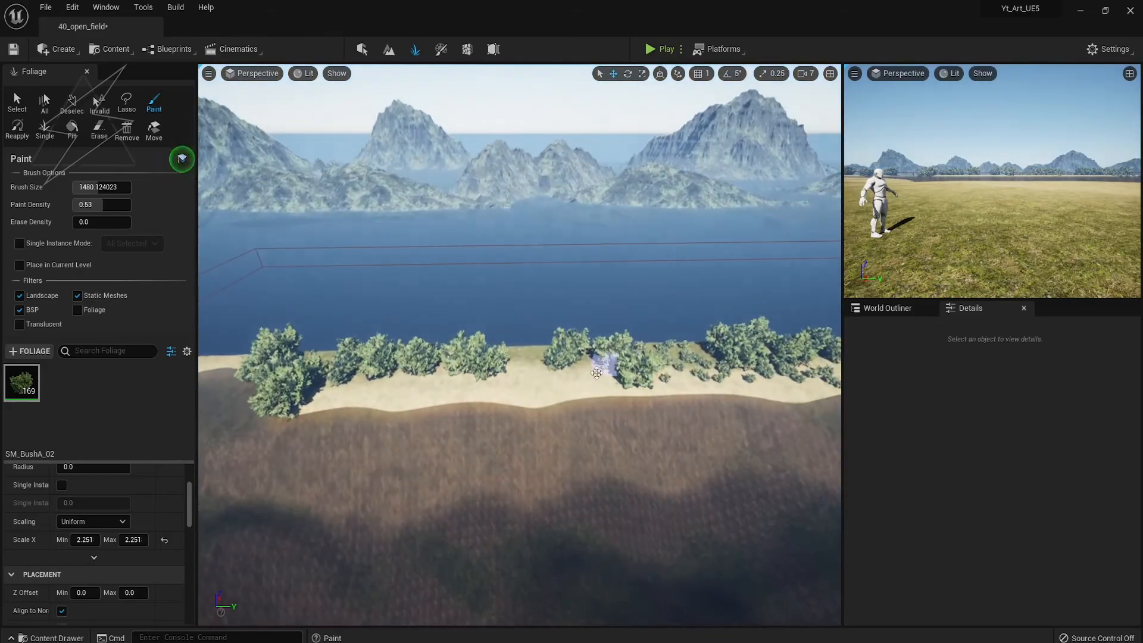
pyautogui.moveTo(597, 372); pyautogui.dragTo(534, 344)
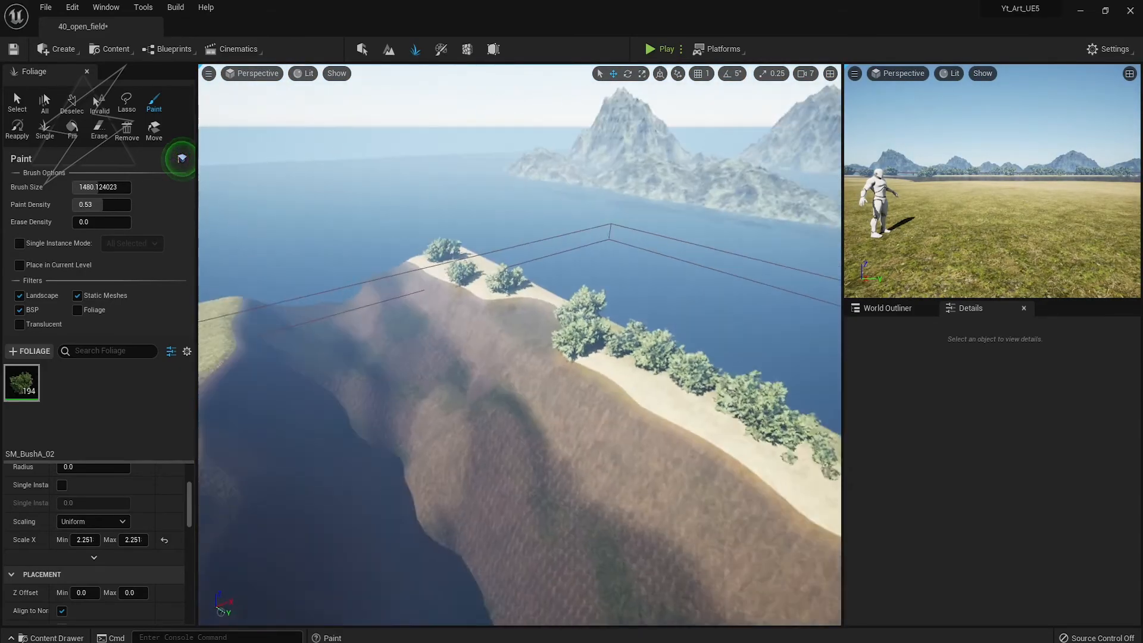
pyautogui.click(442, 345)
pyautogui.click(236, 312)
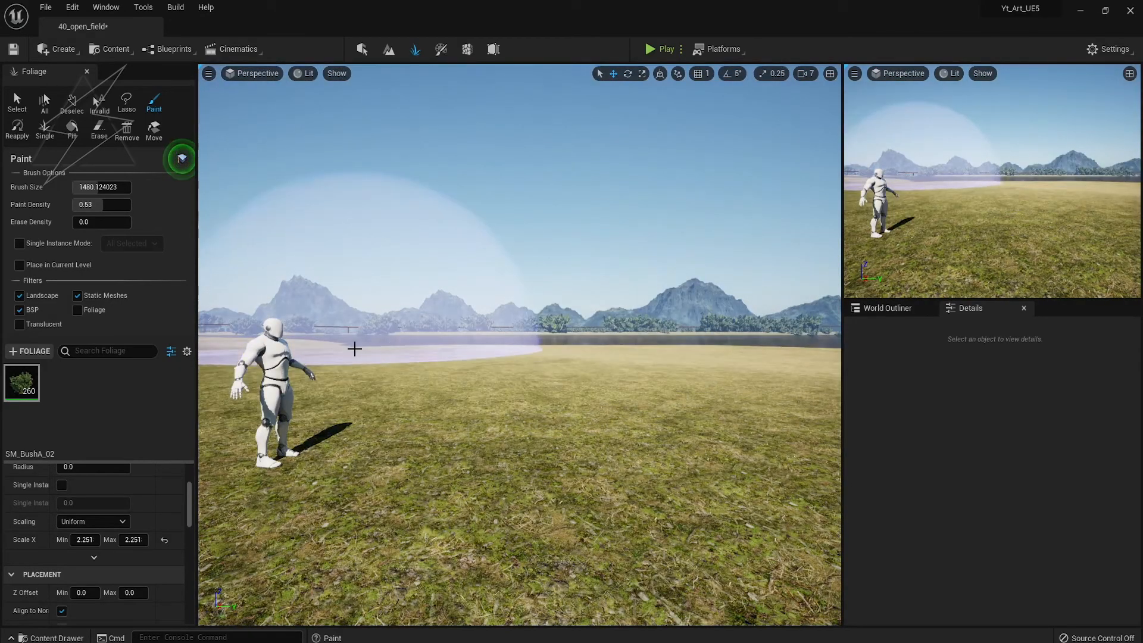
# - Try painting bushes on the near field, then again with Scale X reset to 1.0, undoing each attempt
pyautogui.click(381, 315)
pyautogui.hotkey('ctrl', 'z')
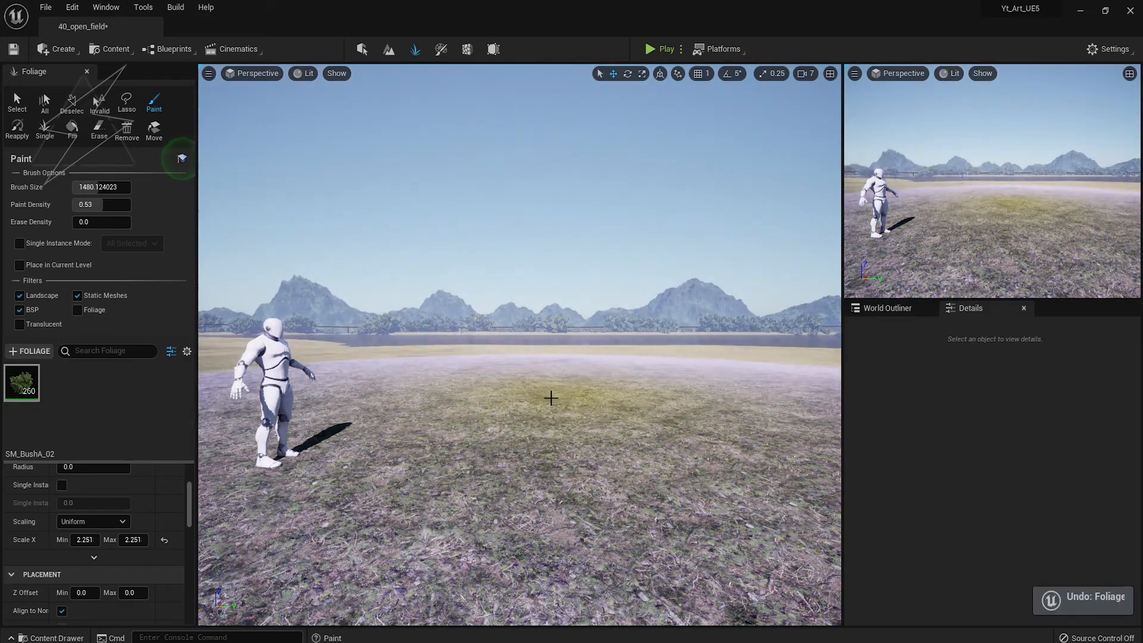
pyautogui.click(164, 540)
pyautogui.click(452, 373)
pyautogui.hotkey('ctrl', 'z')
pyautogui.click(276, 384)
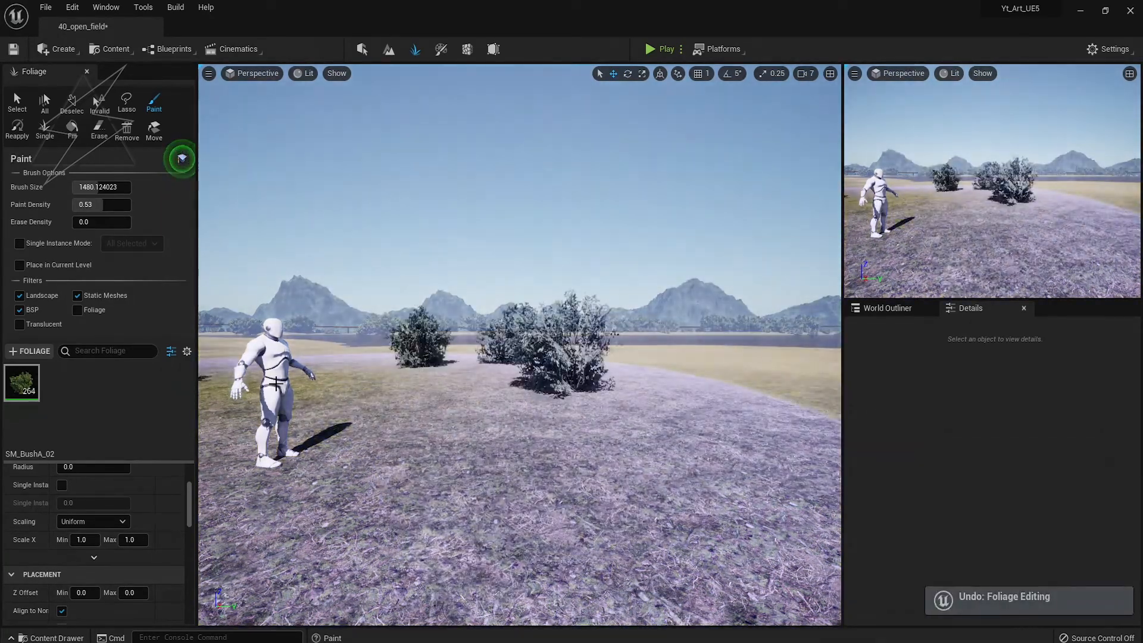
pyautogui.hotkey('ctrl', 'z')
# - Set the bush's Scale X to 0.4 and paint small bushes along the near lakeshore
pyautogui.click(132, 540)
pyautogui.write('0.4')
pyautogui.press('Return')
pyautogui.click(402, 365)
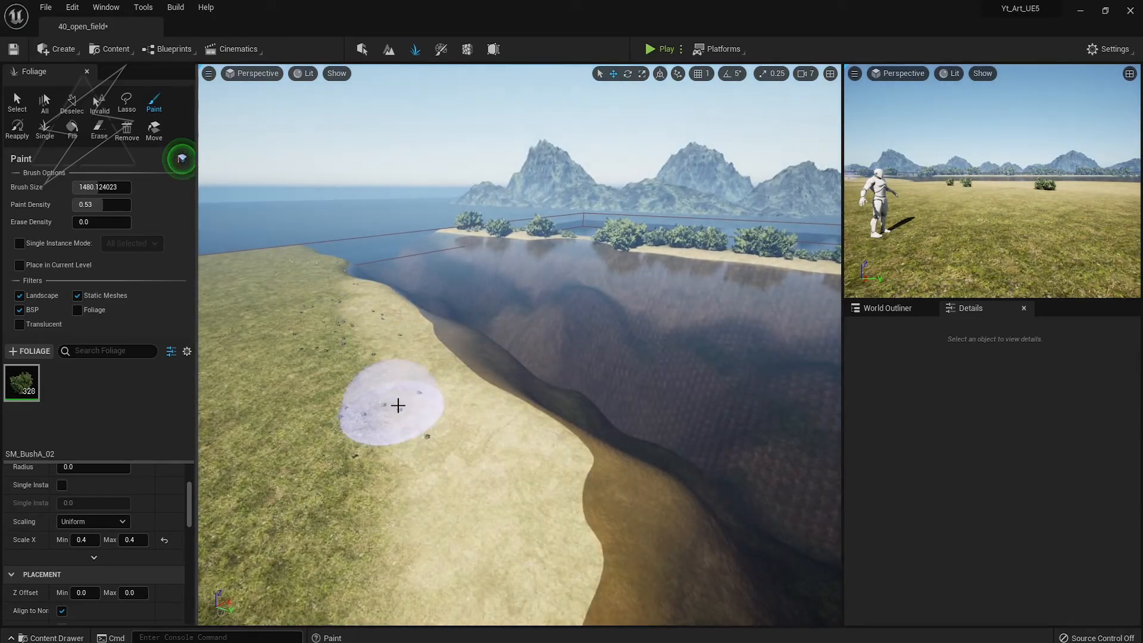
pyautogui.moveTo(399, 406)
pyautogui.mouseDown(button='right')
pyautogui.moveTo(512, 408)
pyautogui.moveTo(655, 358)
pyautogui.moveTo(661, 381)
pyautogui.mouseUp(button='right')
pyautogui.moveTo(530, 405); pyautogui.dragTo(715, 528)
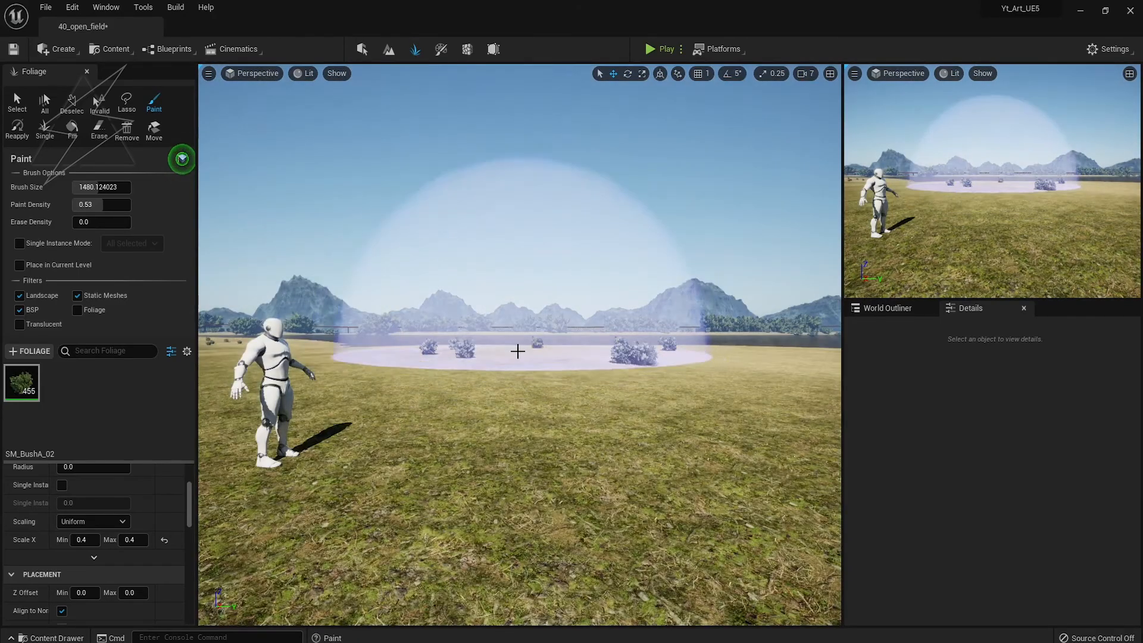
# - Shrink the foliage brush to about 410, then 200, and add scattered small bushes across the field near the lake
pyautogui.press('[')
pyautogui.press('[')
pyautogui.press('[')
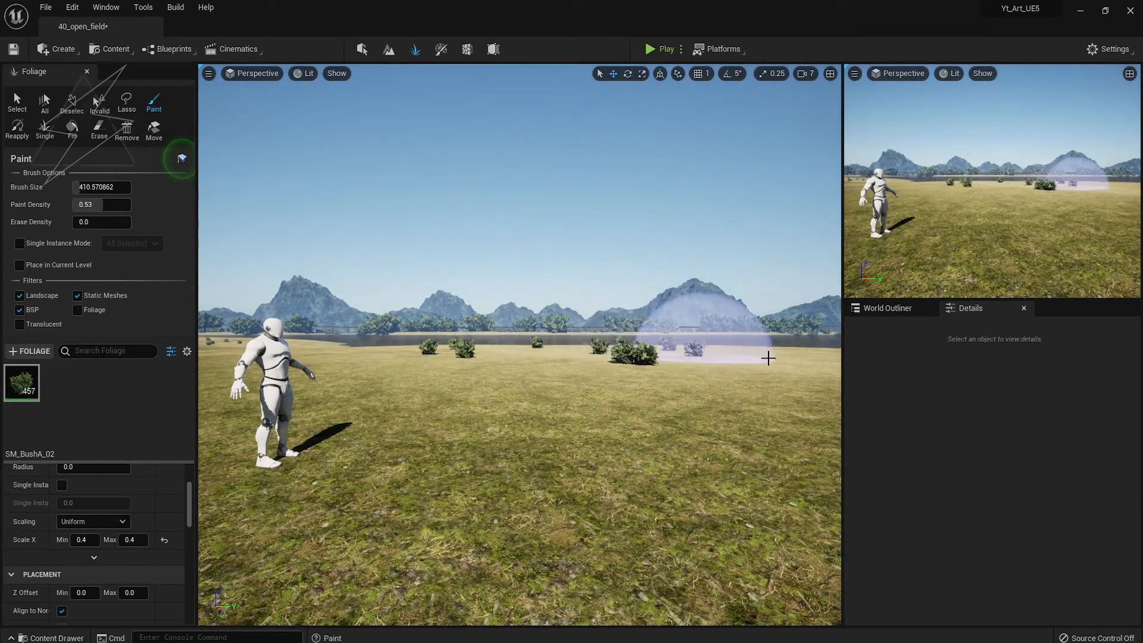
pyautogui.moveTo(769, 358); pyautogui.dragTo(546, 344)
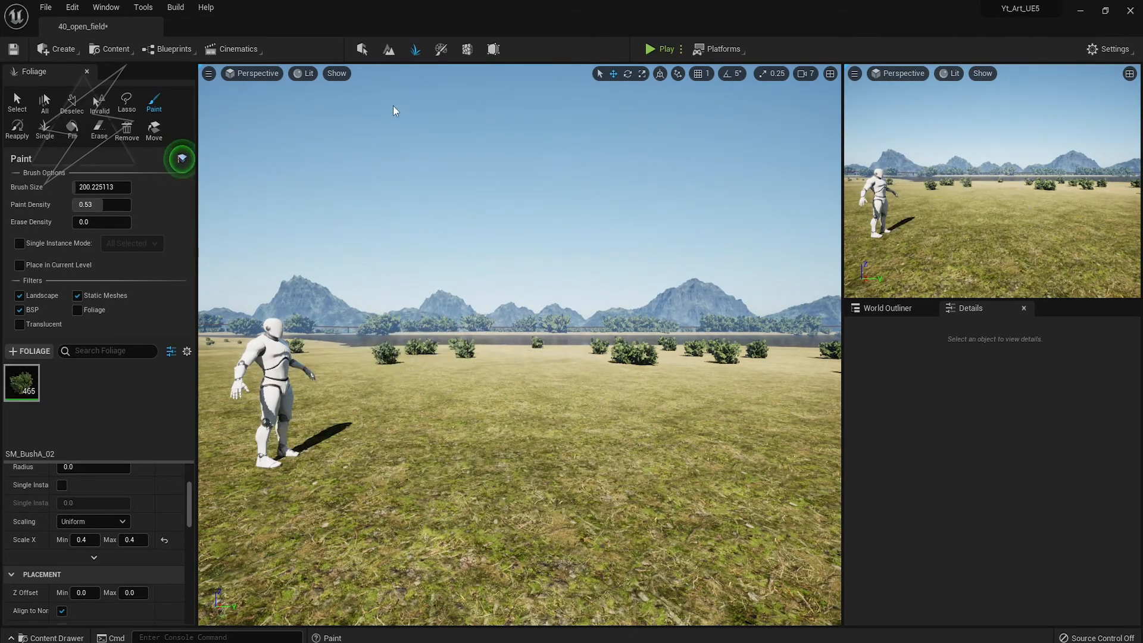
# - Deactivate SM_BushA_02, add SM_Clover_04 as foliage and paint clover across the field up to the lakeshore
pyautogui.click(13, 374)
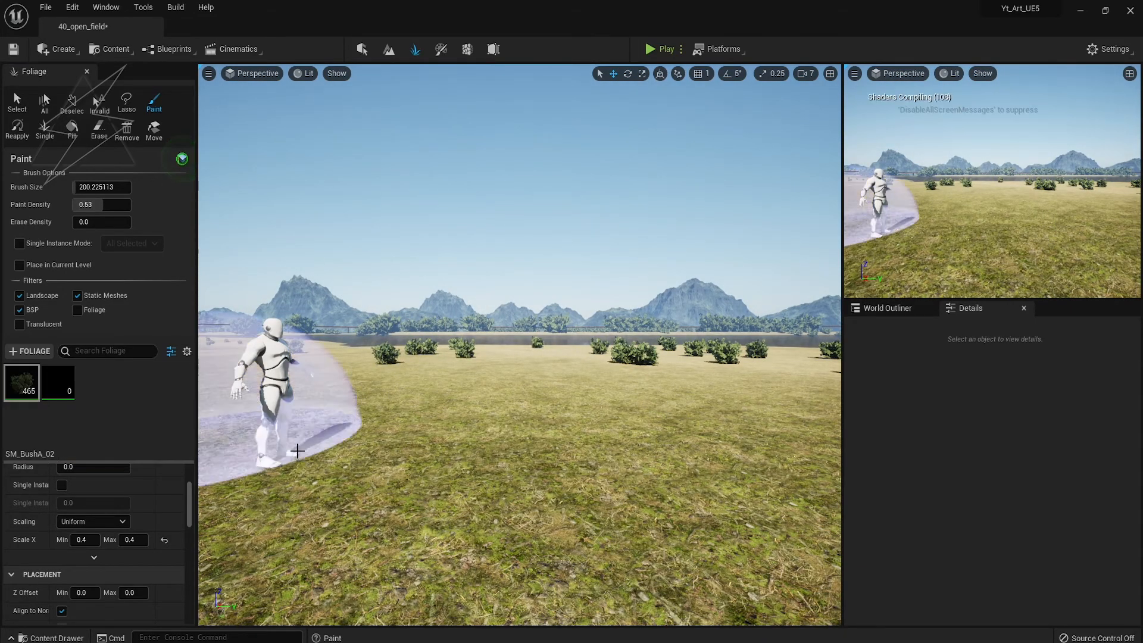
pyautogui.click(58, 390)
pyautogui.moveTo(488, 530)
pyautogui.mouseDown()
pyautogui.moveTo(584, 437)
pyautogui.moveTo(401, 408)
pyautogui.moveTo(306, 446)
pyautogui.moveTo(812, 416)
pyautogui.moveTo(384, 386)
pyautogui.mouseUp()
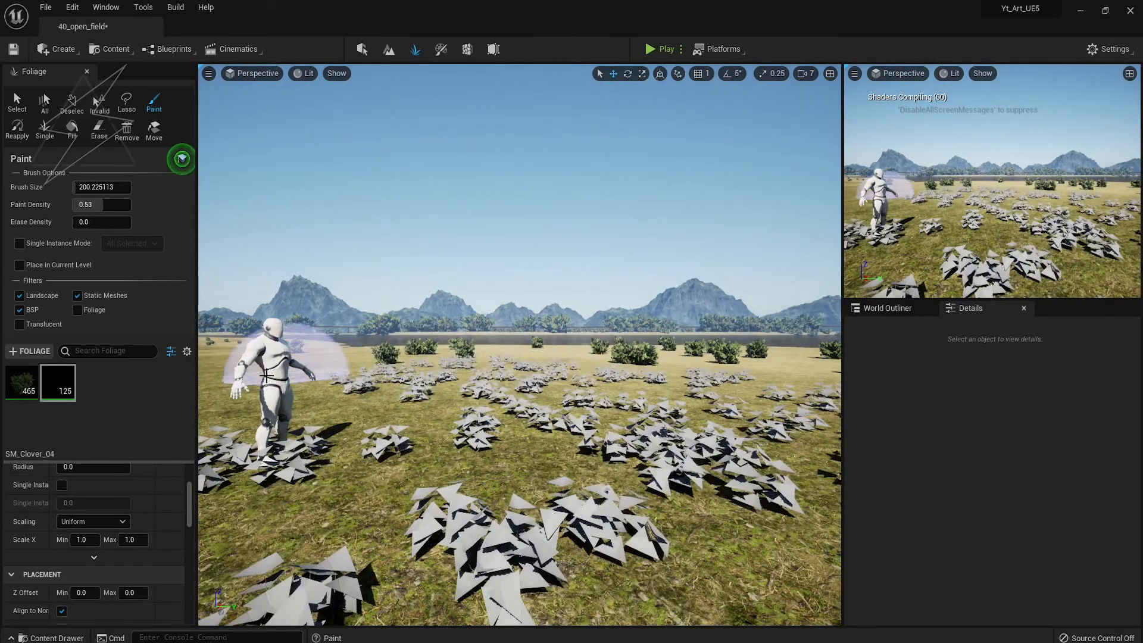
pyautogui.moveTo(267, 375)
pyautogui.mouseDown()
pyautogui.moveTo(281, 362)
pyautogui.moveTo(383, 408)
pyautogui.moveTo(395, 339)
pyautogui.moveTo(665, 356)
pyautogui.mouseUp()
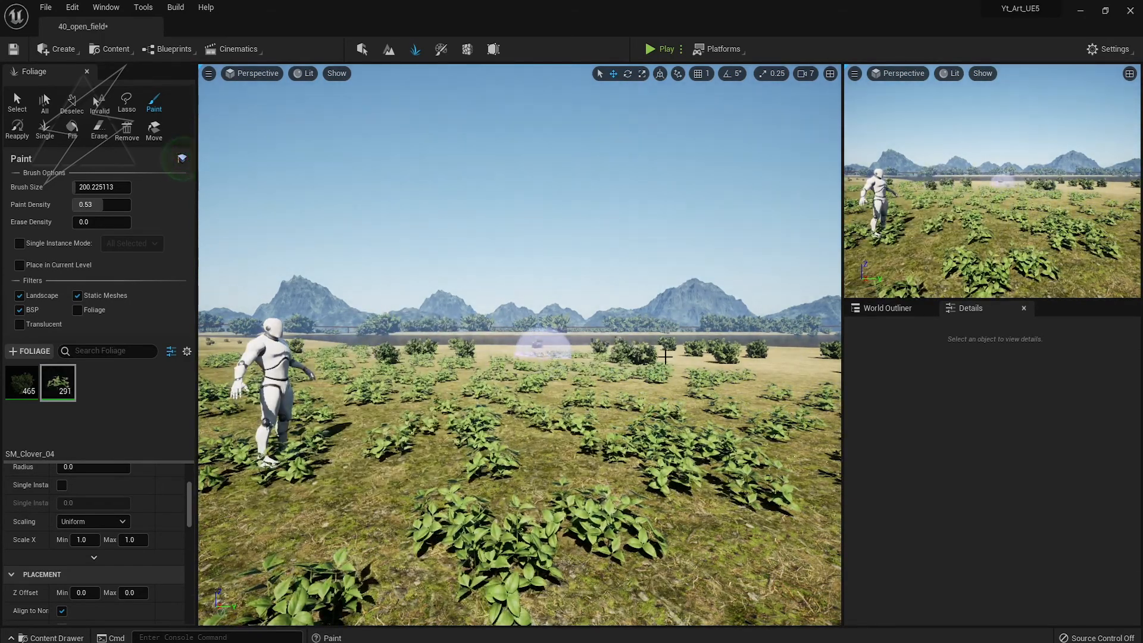
pyautogui.moveTo(243, 351)
pyautogui.mouseDown()
pyautogui.moveTo(510, 524)
pyautogui.moveTo(613, 501)
pyautogui.mouseUp()
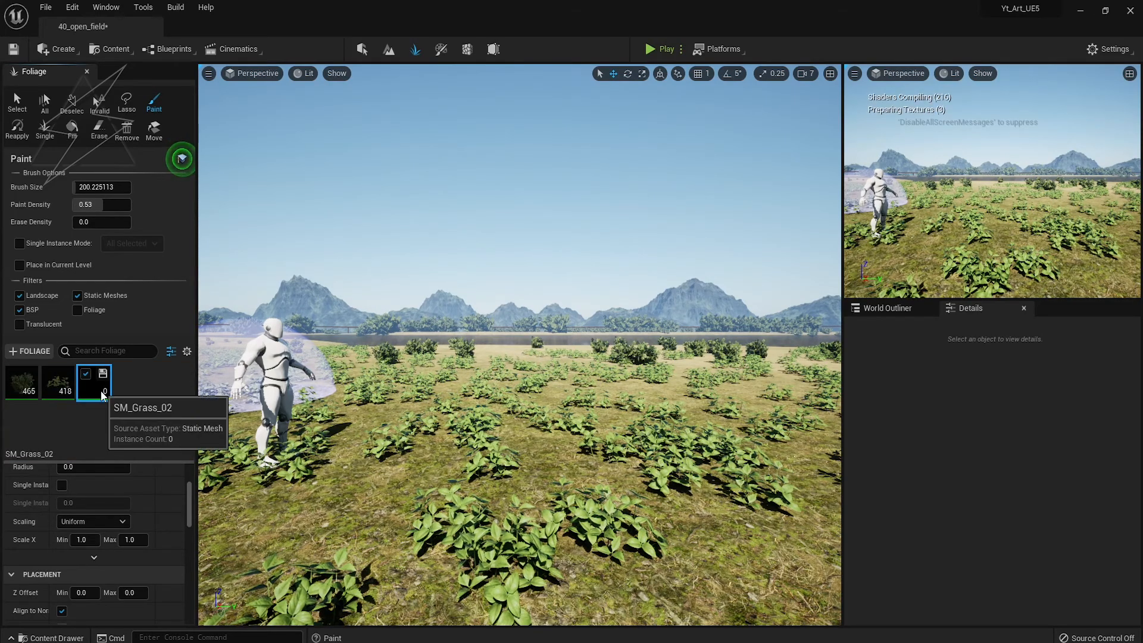
# - Paint SM_Grass_02 clumps across the field and near shore, reducing the brush to about 88 and then 37 for the foreground
pyautogui.moveTo(285, 453)
pyautogui.mouseDown()
pyautogui.moveTo(714, 387)
pyautogui.moveTo(587, 421)
pyautogui.moveTo(292, 384)
pyautogui.mouseUp()
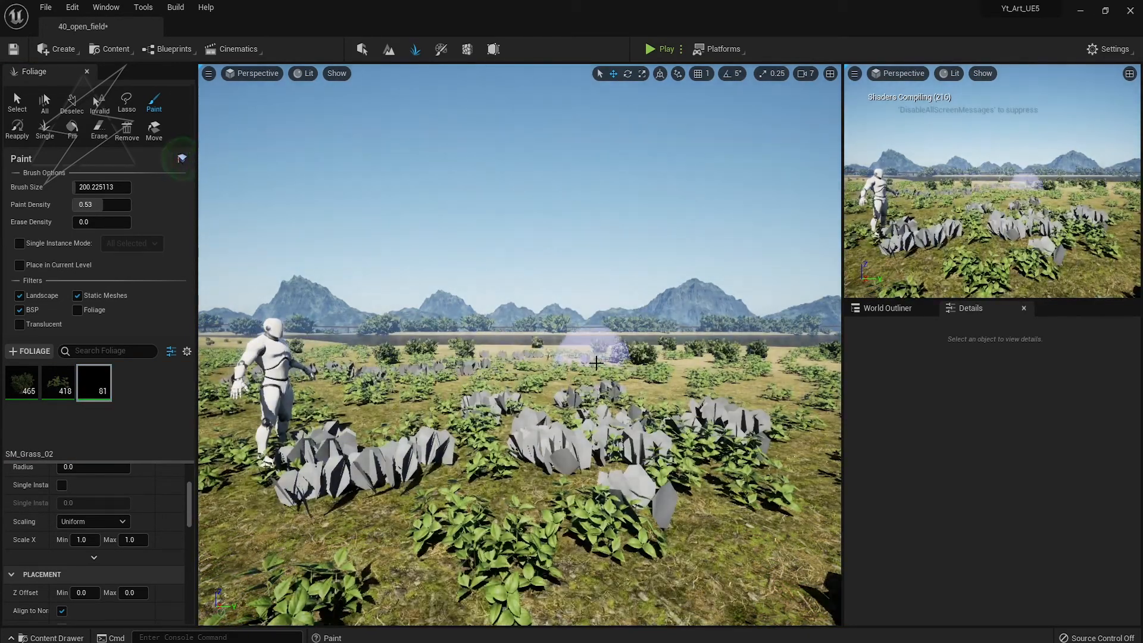
pyautogui.moveTo(297, 539)
pyautogui.mouseDown()
pyautogui.moveTo(676, 498)
pyautogui.moveTo(489, 342)
pyautogui.mouseUp()
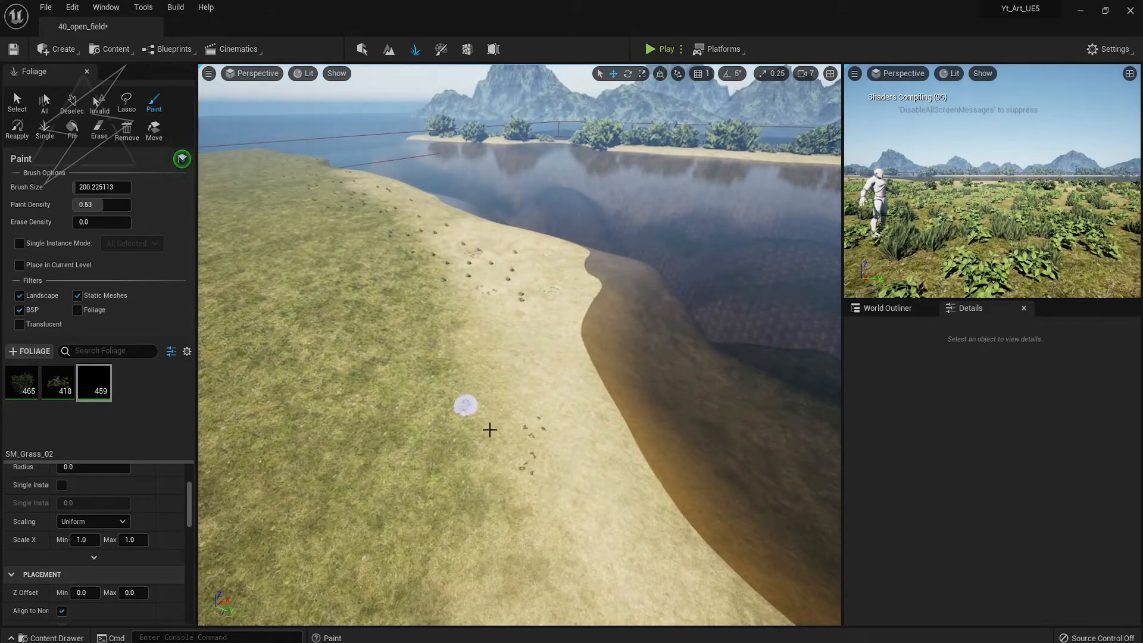
pyautogui.moveTo(467, 403); pyautogui.dragTo(588, 500)
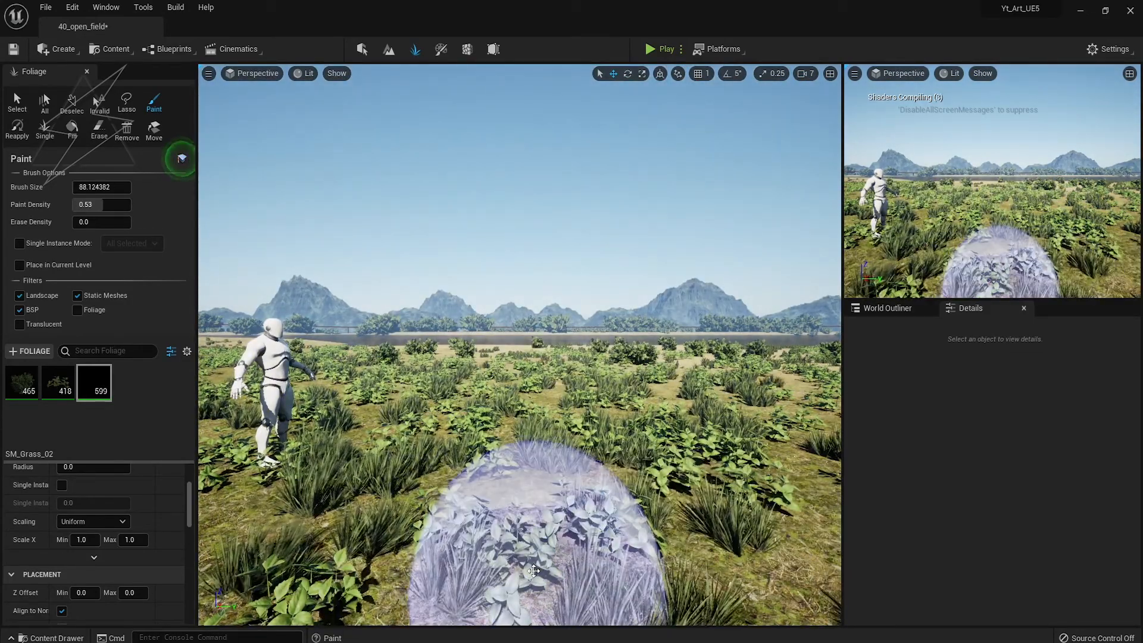
pyautogui.moveTo(523, 519); pyautogui.dragTo(828, 521)
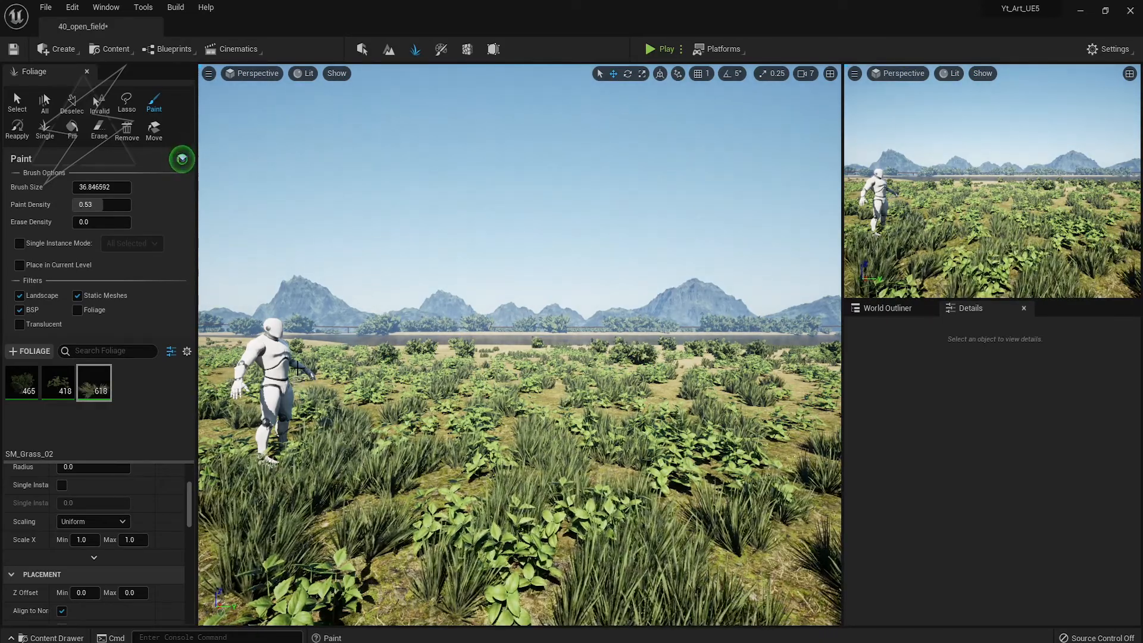
# - Leave foliage painting, delete the mannequin from the field and show the viewport full screen
pyautogui.click(363, 49)
pyautogui.click(146, 410)
pyautogui.press('Delete')
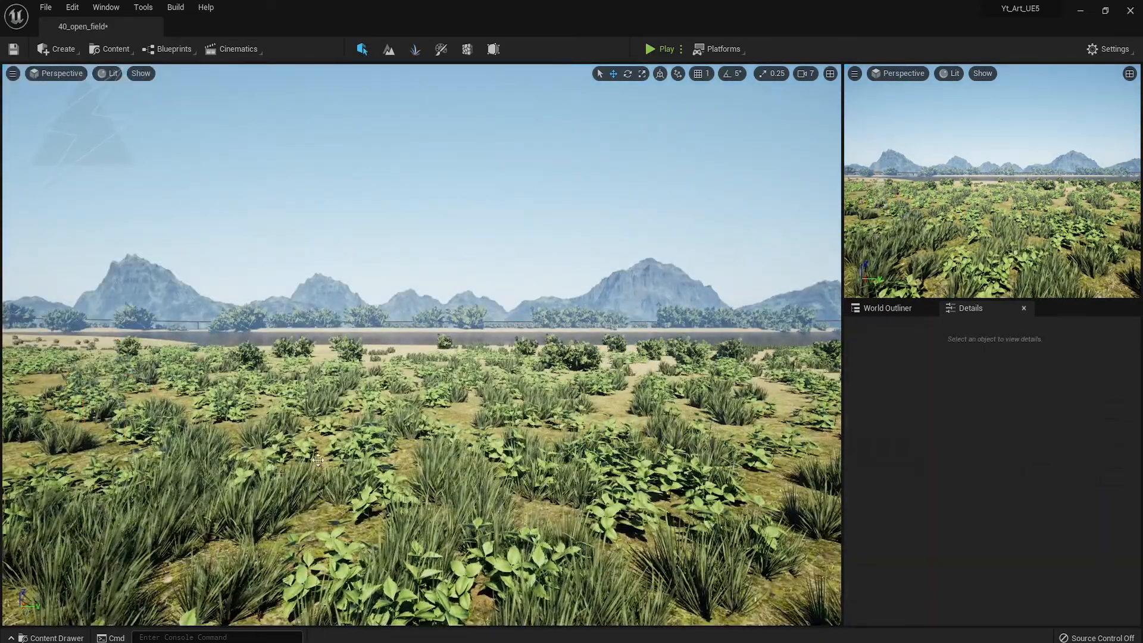
pyautogui.press('F11')
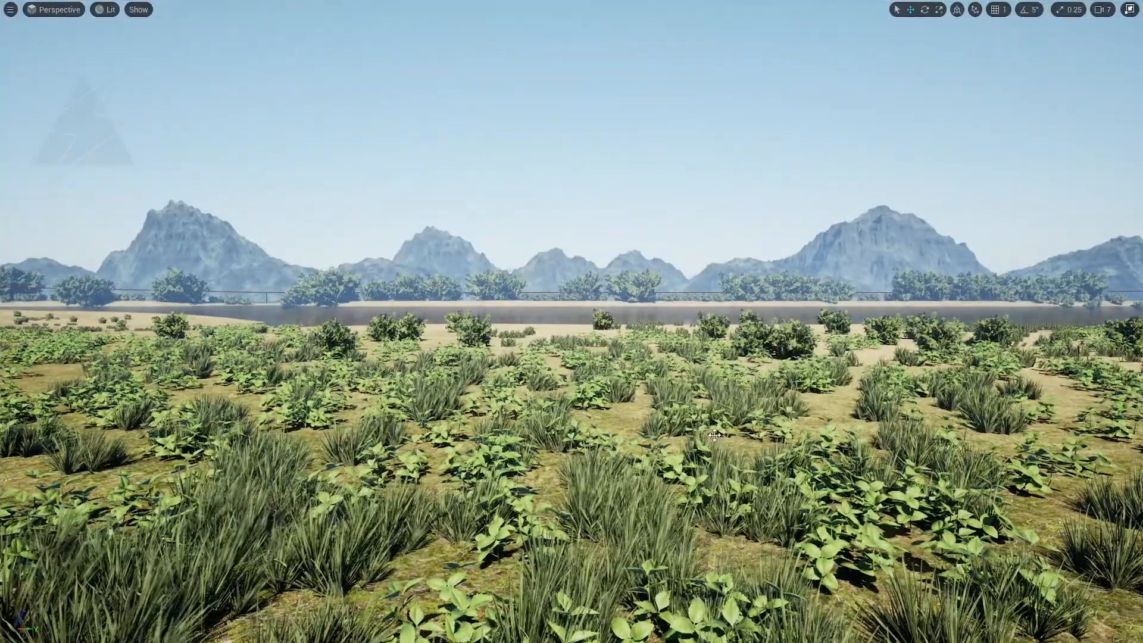
# - Adjust the sun's direction over the field in the full-screen view, dismissing the foliage actor's options
pyautogui.moveTo(657, 396); pyautogui.dragTo(673, 395, button='right')
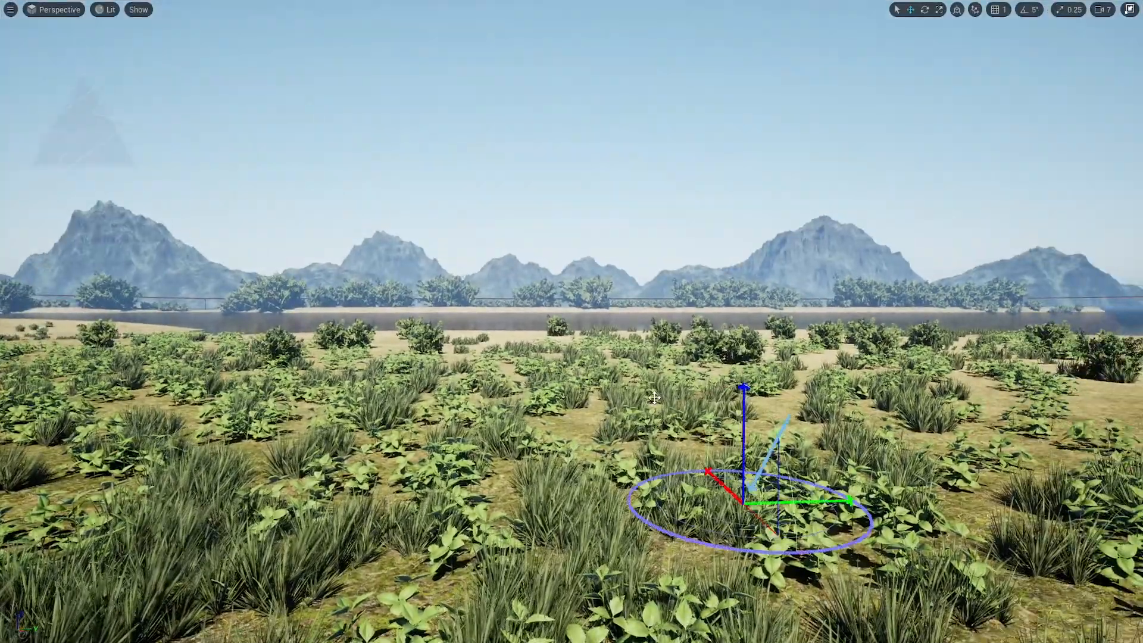
pyautogui.hotkey('ctrl', 'l')
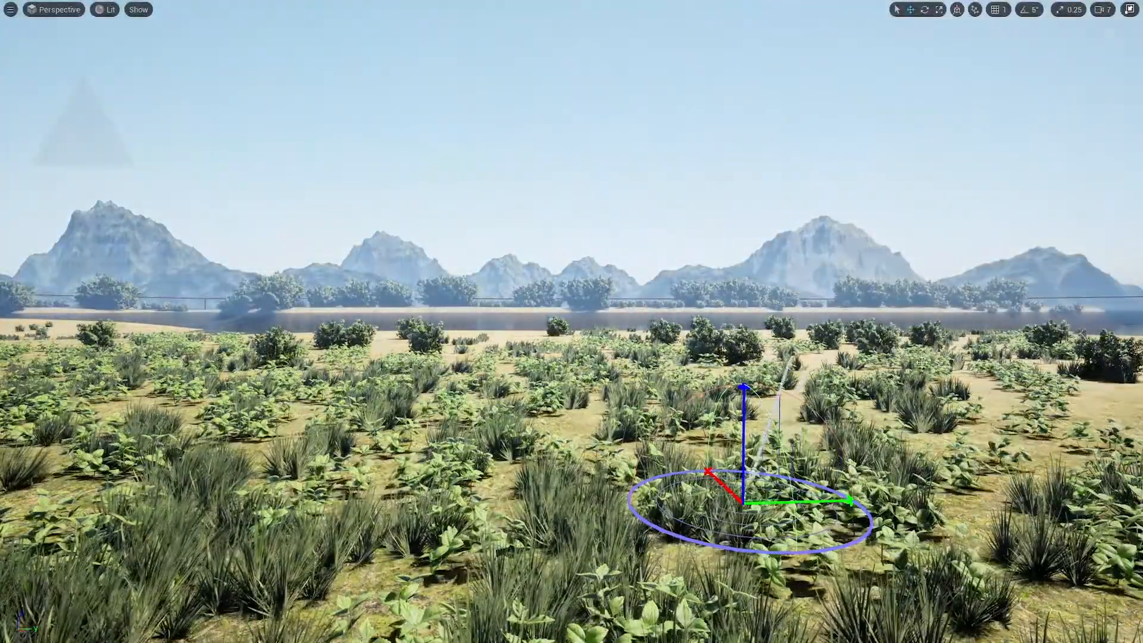
pyautogui.rightClick(606, 377)
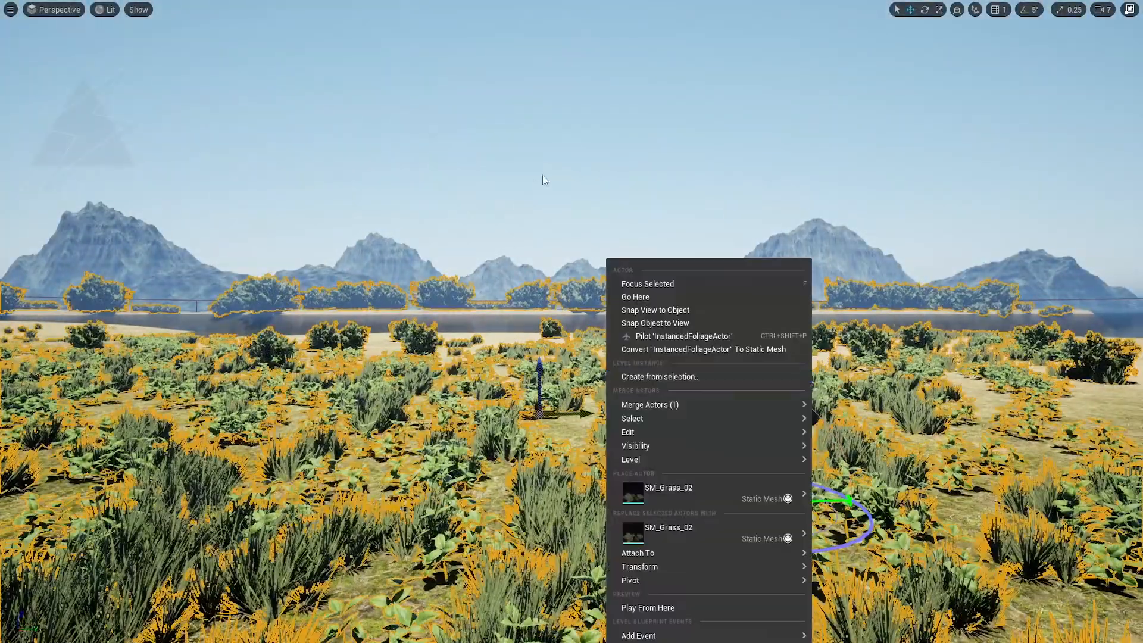
pyautogui.click(542, 176)
pyautogui.moveTo(586, 252); pyautogui.dragTo(586, 298, button='right')
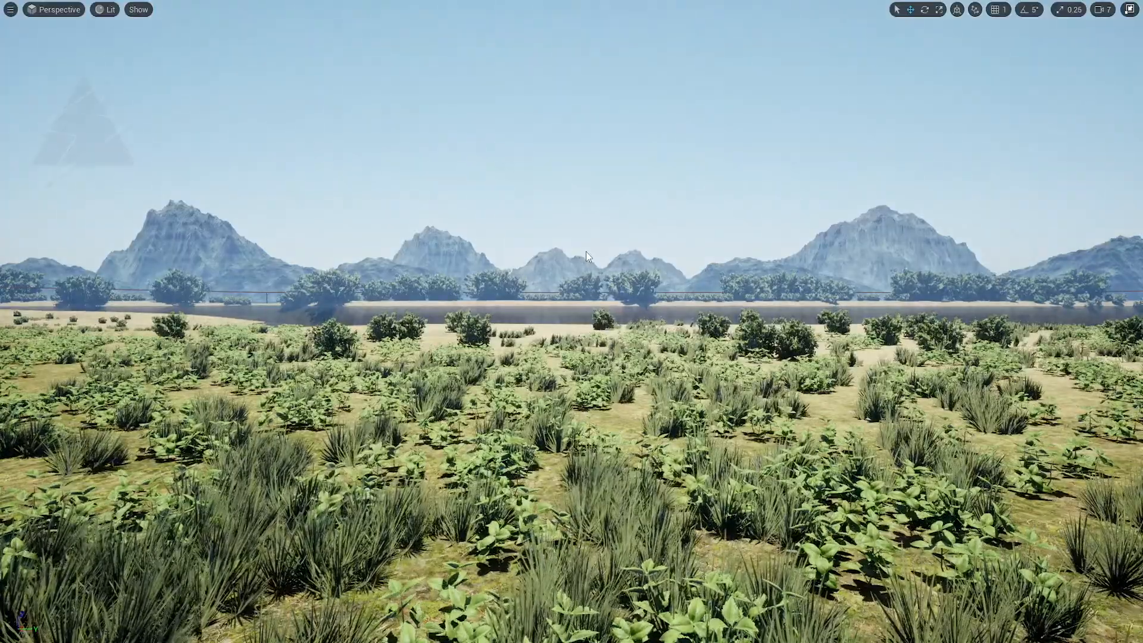
pyautogui.hotkey('ctrl', 'l')
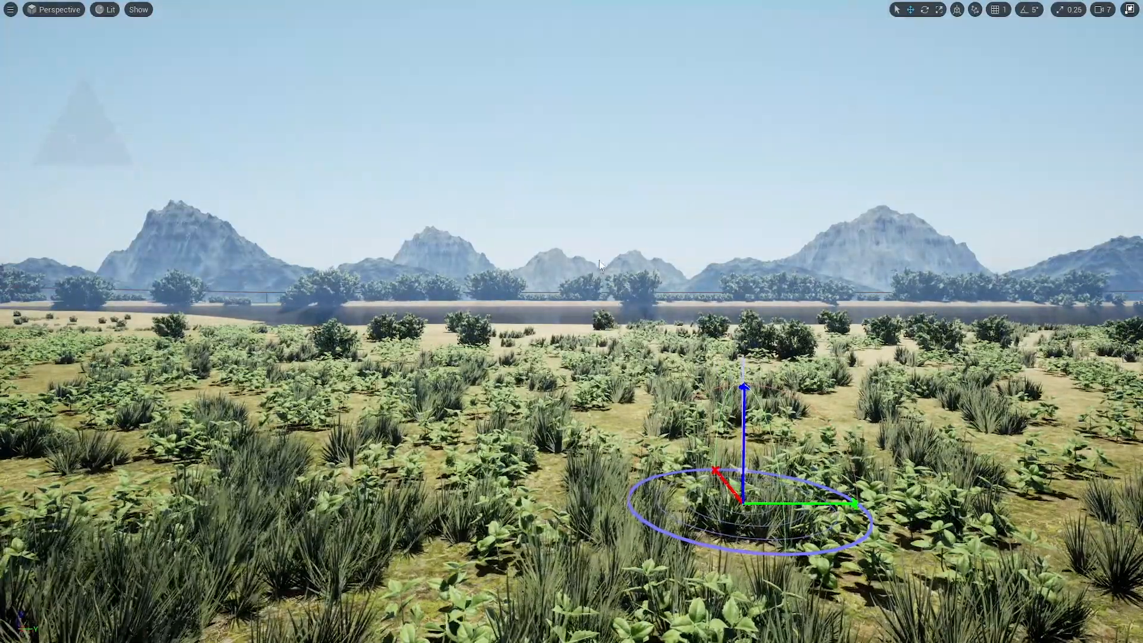
# - Return to the normal editor layout, fine-tune the sun's direction and save the level
pyautogui.press('F11')
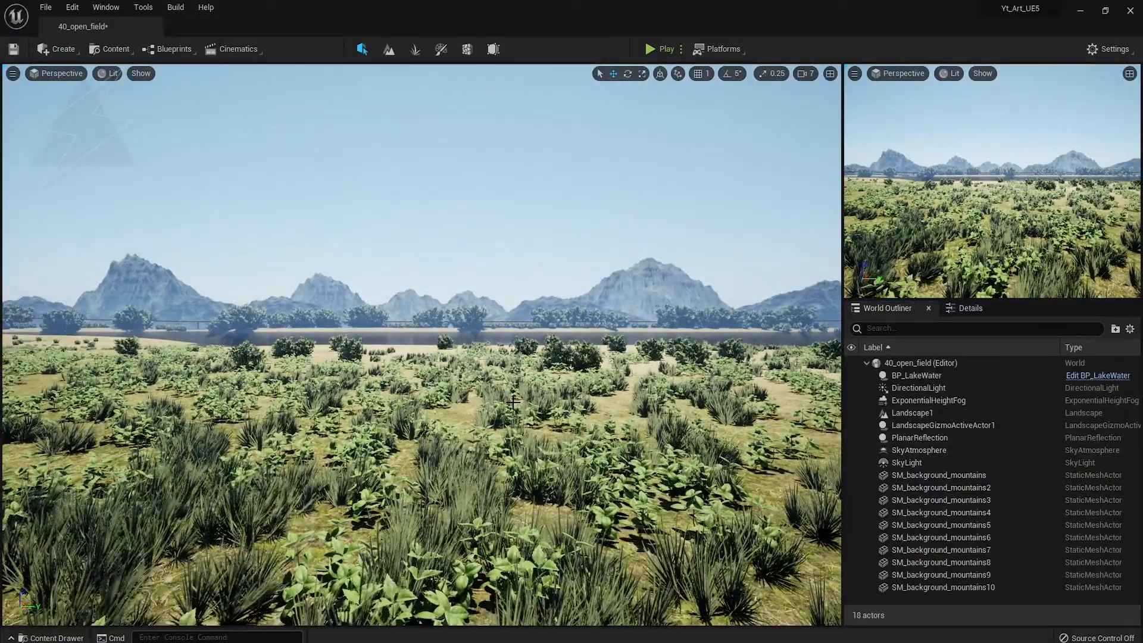
pyautogui.hotkey('ctrl', 'l')
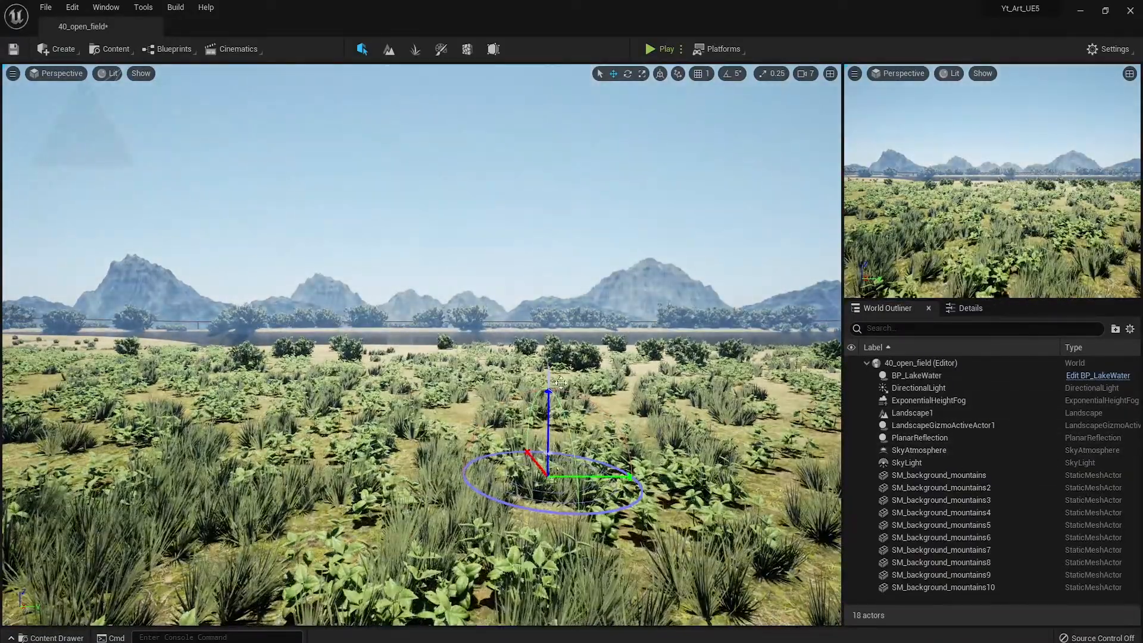
pyautogui.hotkey('ctrl', 's')
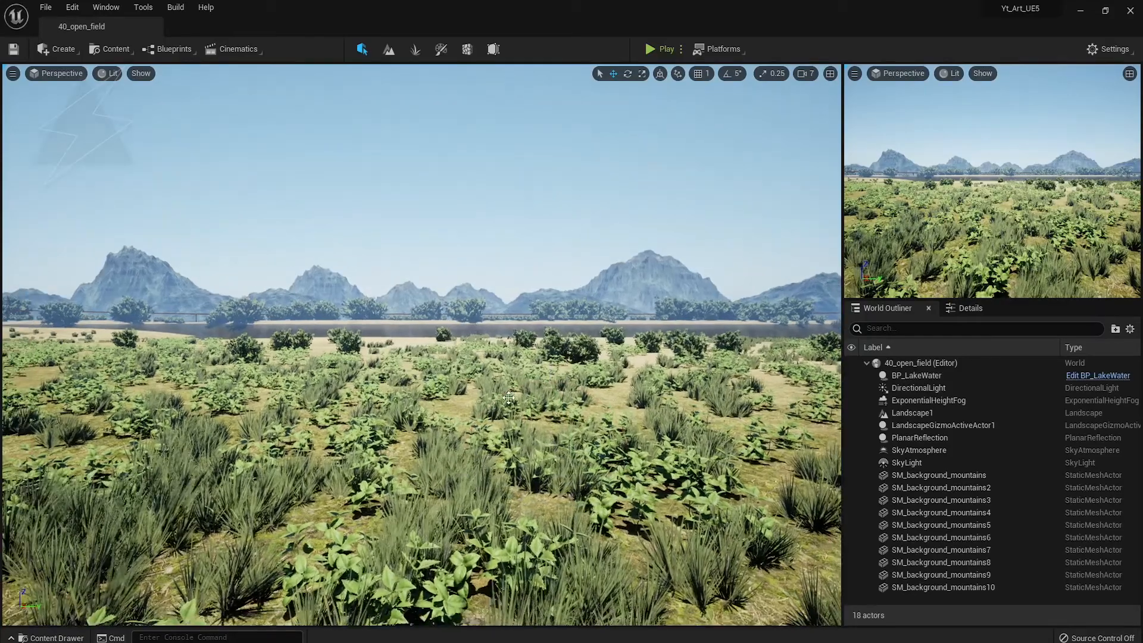
# - Turn off Real Time Capture on the SkyLight and set its source type to SLS Specified Cubemap
pyautogui.moveTo(508, 398); pyautogui.dragTo(506, 390, button='right')
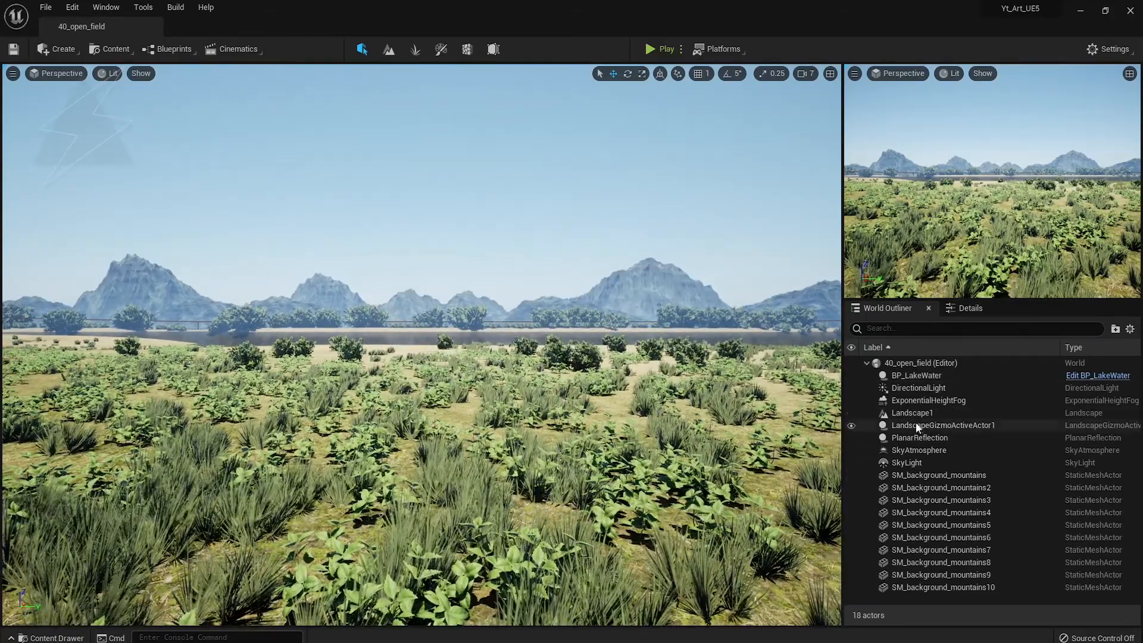
pyautogui.click(907, 463)
pyautogui.click(971, 308)
pyautogui.scroll(-5, 963, 537)
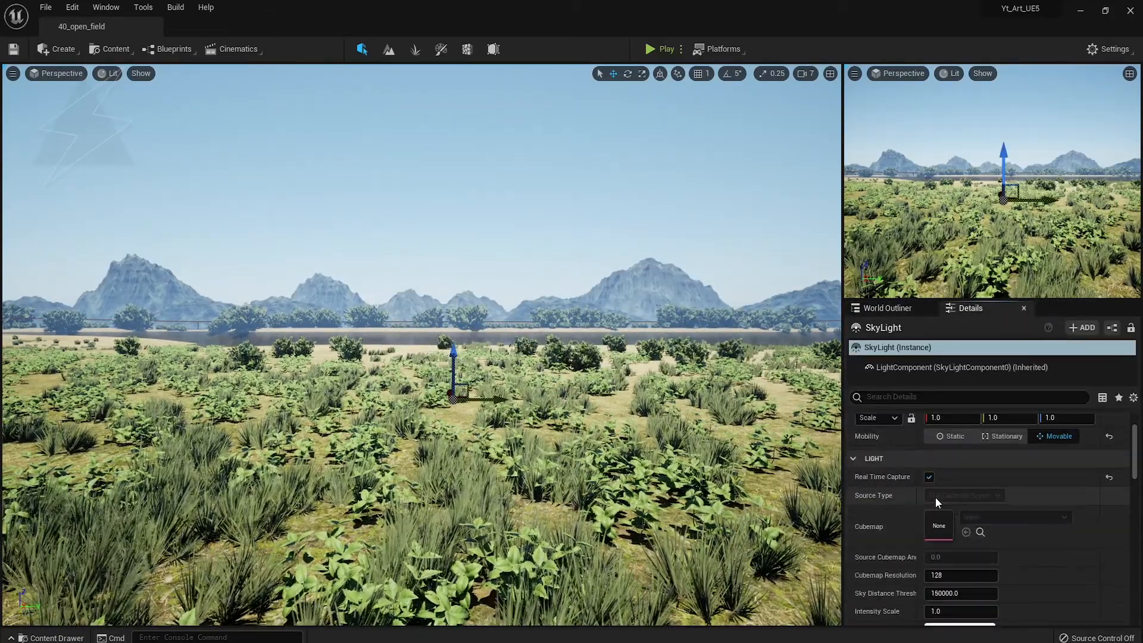
pyautogui.scroll(-5, 940, 501)
pyautogui.scroll(5, 942, 506)
pyautogui.click(930, 477)
pyautogui.click(950, 494)
pyautogui.click(953, 520)
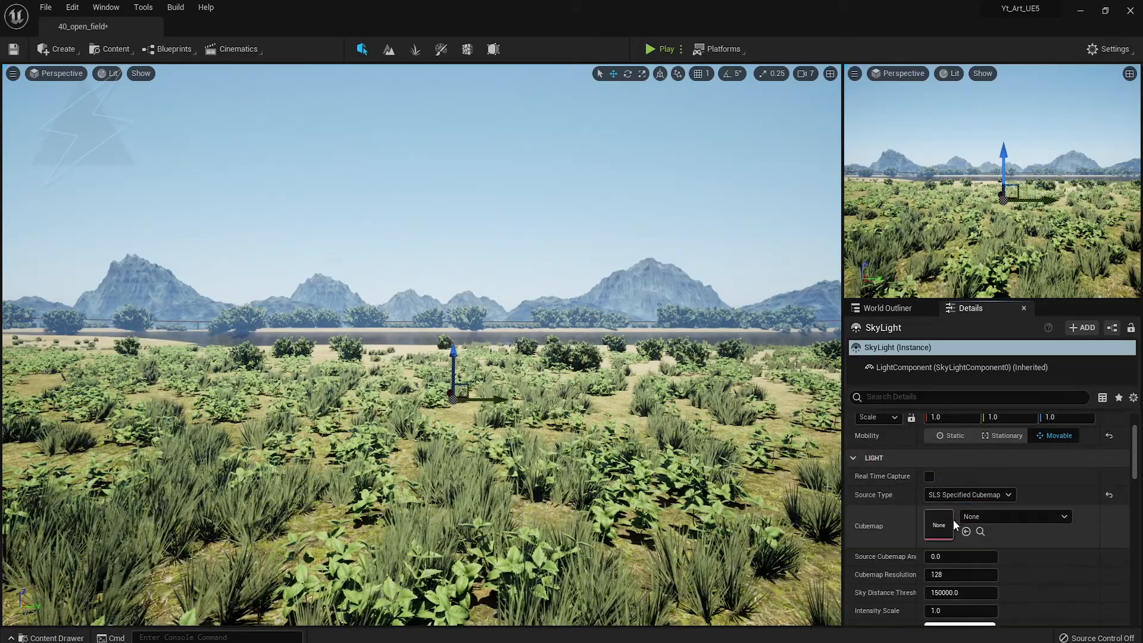
# - Try abandoned_slipway_4k and TC_HDR01 as the SkyLight cubemap, and settle on HDRI_Epic_Courtyard_Daylight
pyautogui.click(1001, 345)
pyautogui.click(1013, 516)
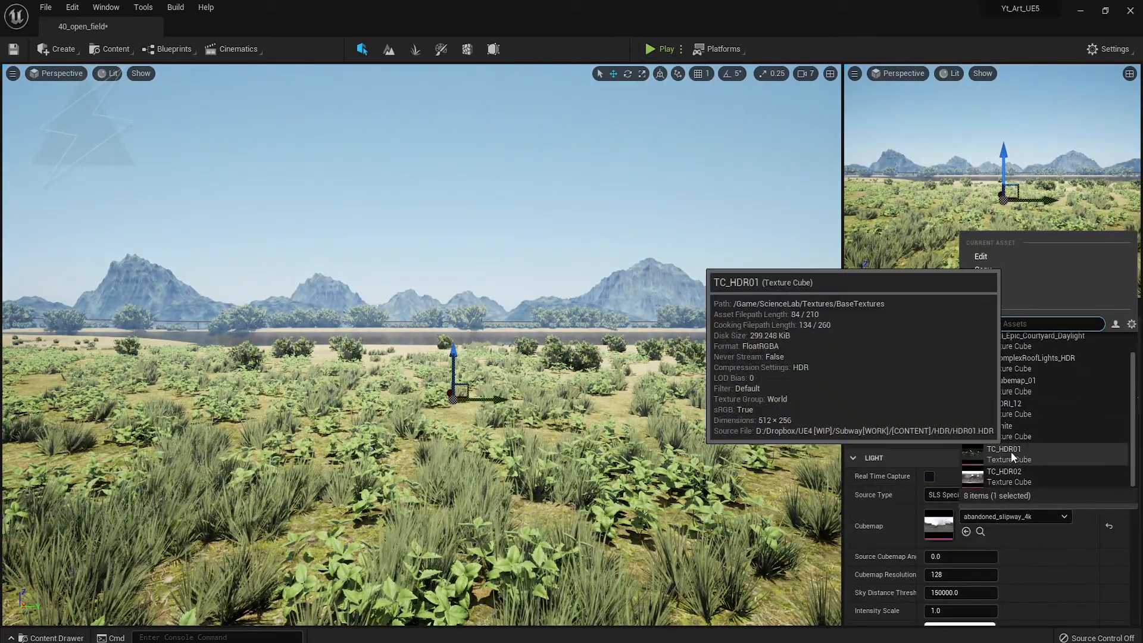
pyautogui.click(1011, 452)
pyautogui.click(1013, 516)
pyautogui.click(1013, 361)
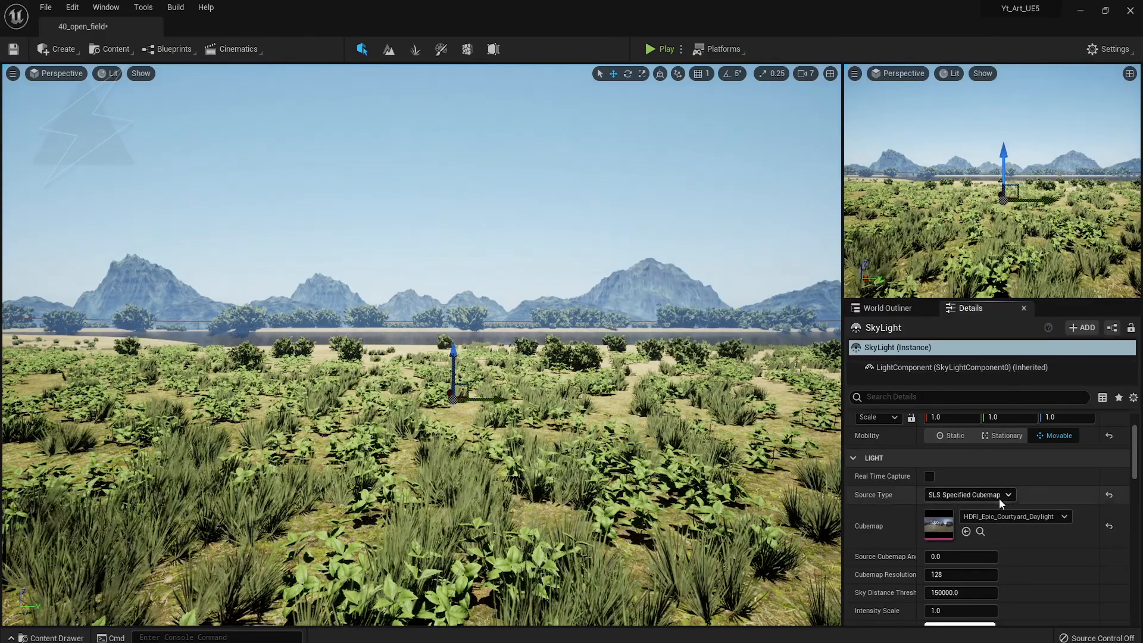
# - Set the DirectionalLight's intensity to 5 lux
pyautogui.click(888, 308)
pyautogui.click(911, 388)
pyautogui.click(970, 308)
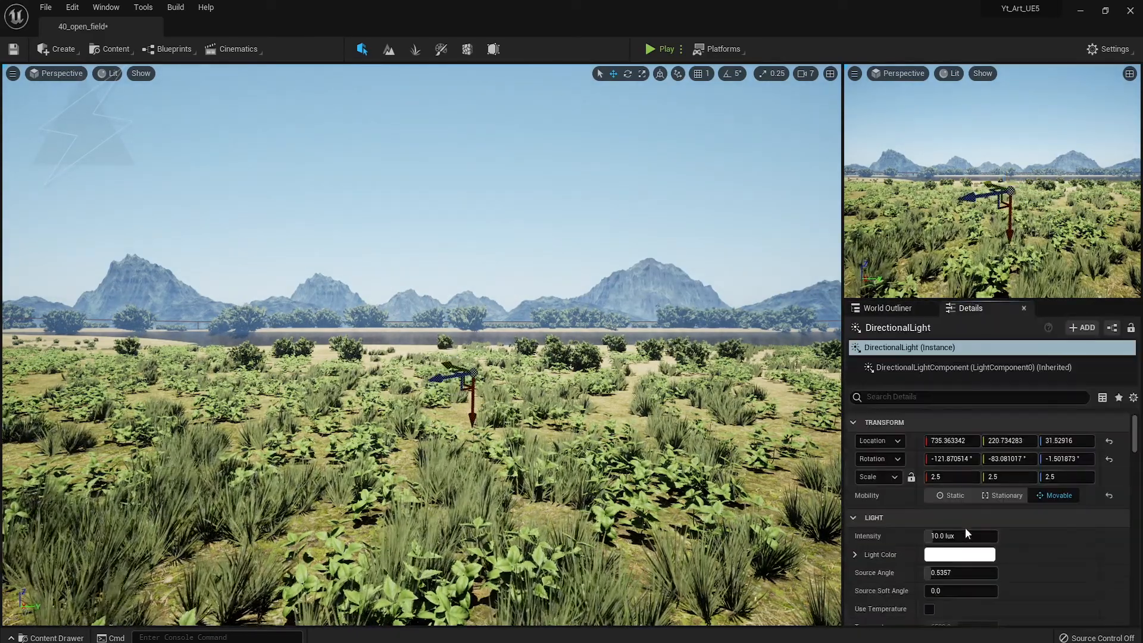
pyautogui.click(960, 536)
pyautogui.write('5')
pyautogui.press('Return')
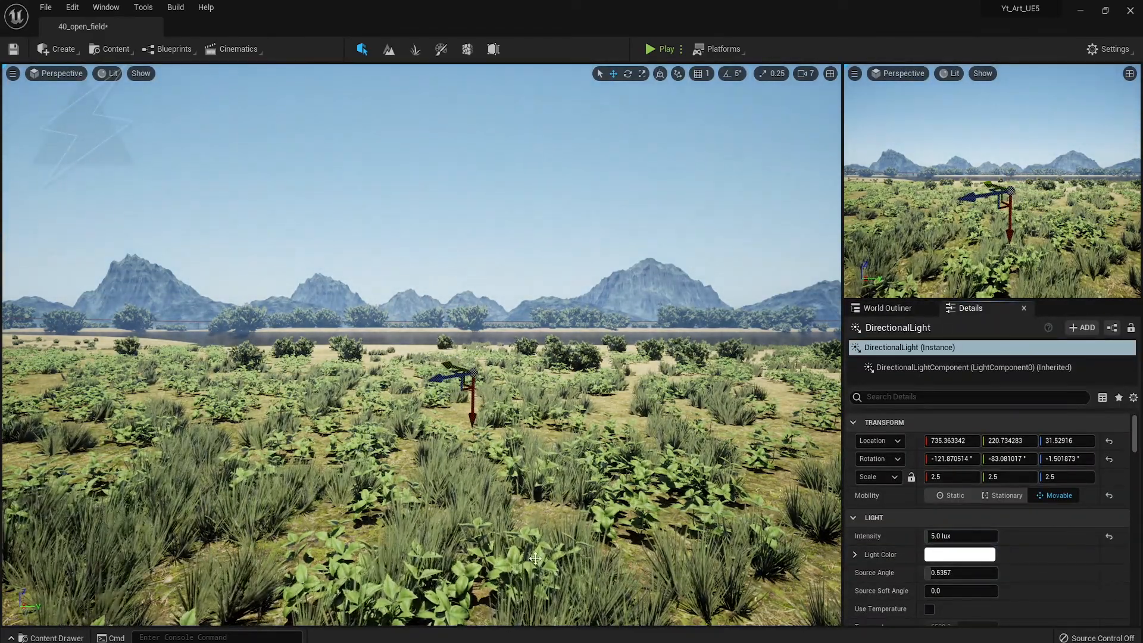
pyautogui.click(960, 555)
pyautogui.click(738, 424)
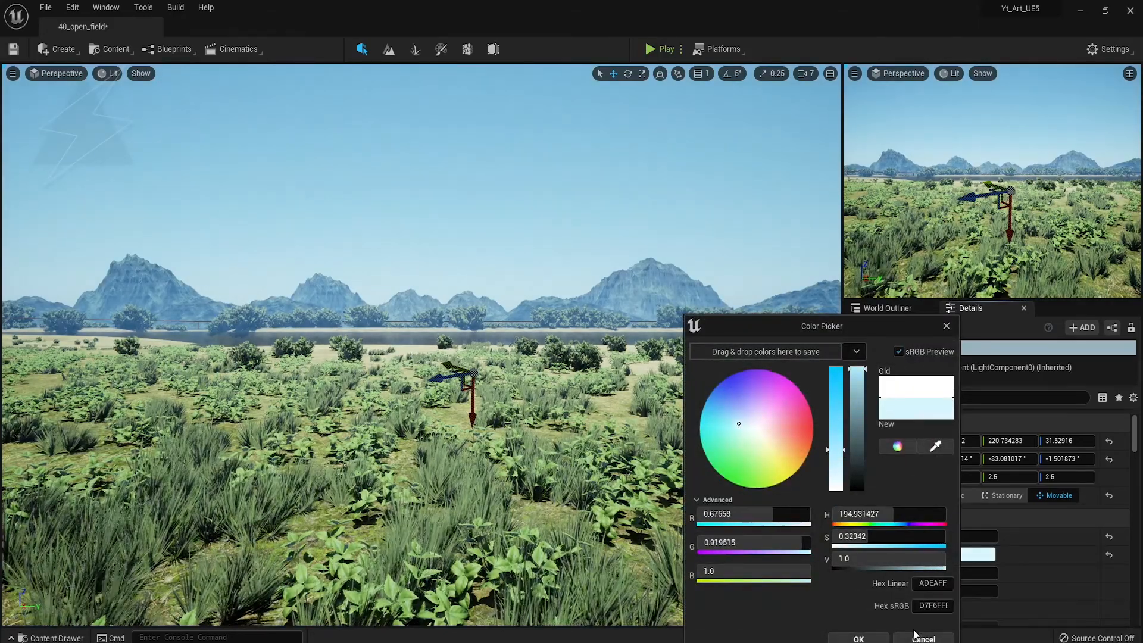
pyautogui.click(915, 636)
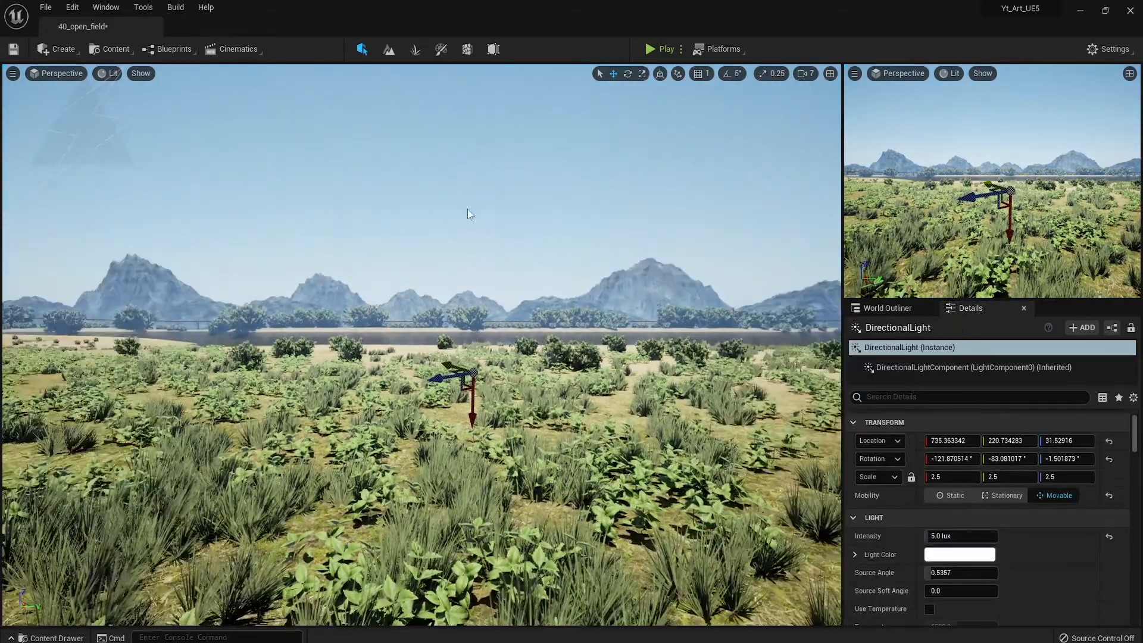
# - Deselect the light and place a Volumetric Cloud actor in the sky above the mountains
pyautogui.click(331, 168)
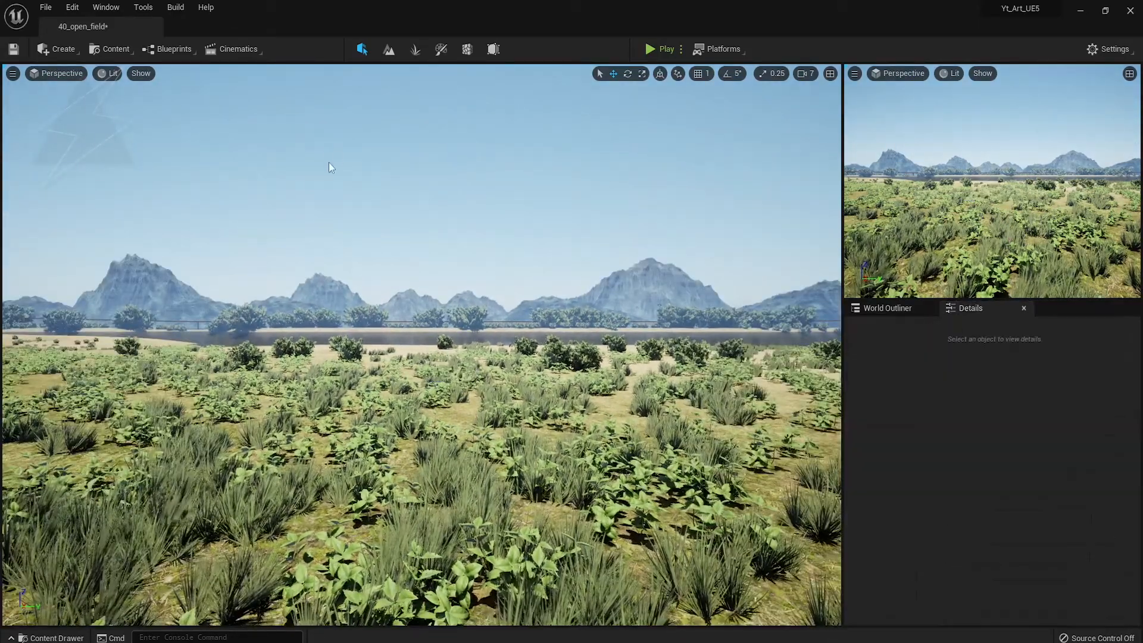
pyautogui.click(56, 49)
pyautogui.moveTo(78, 123)
pyautogui.moveTo(238, 158); pyautogui.dragTo(446, 237)
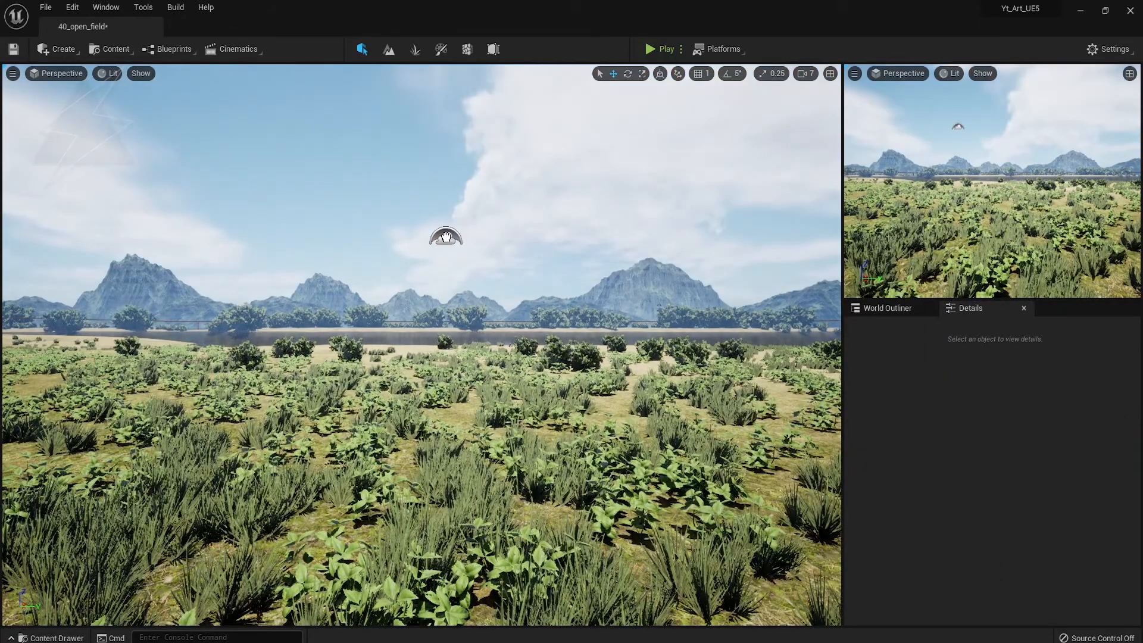
pyautogui.click(500, 280)
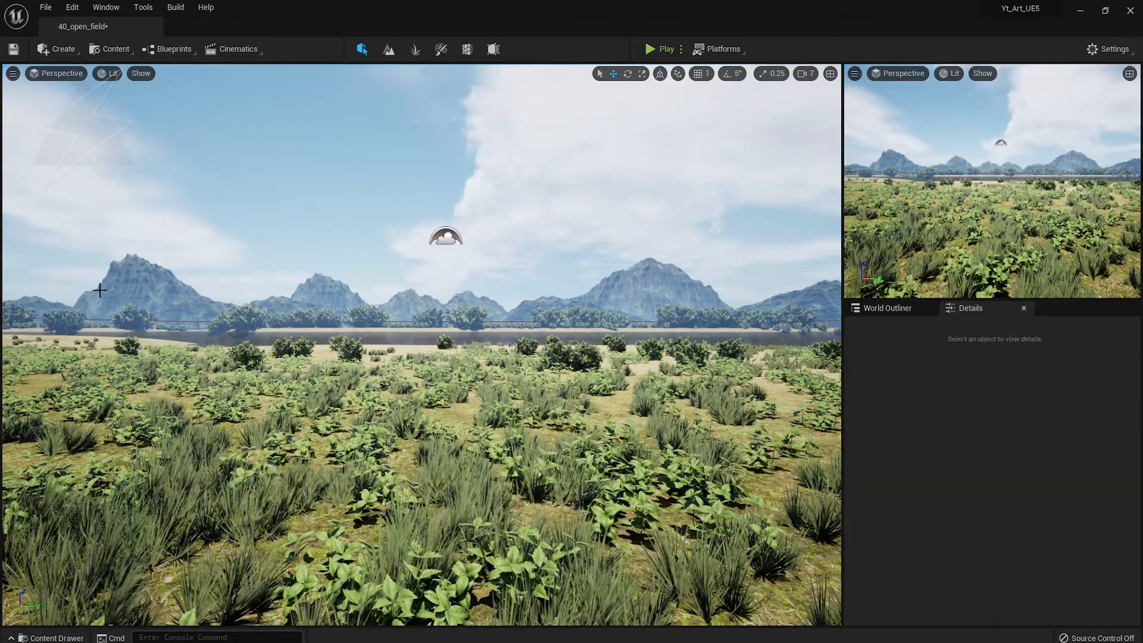
# - Place single palm tree foliage instances in the middle of the field near the lake and at its left side
pyautogui.click(415, 49)
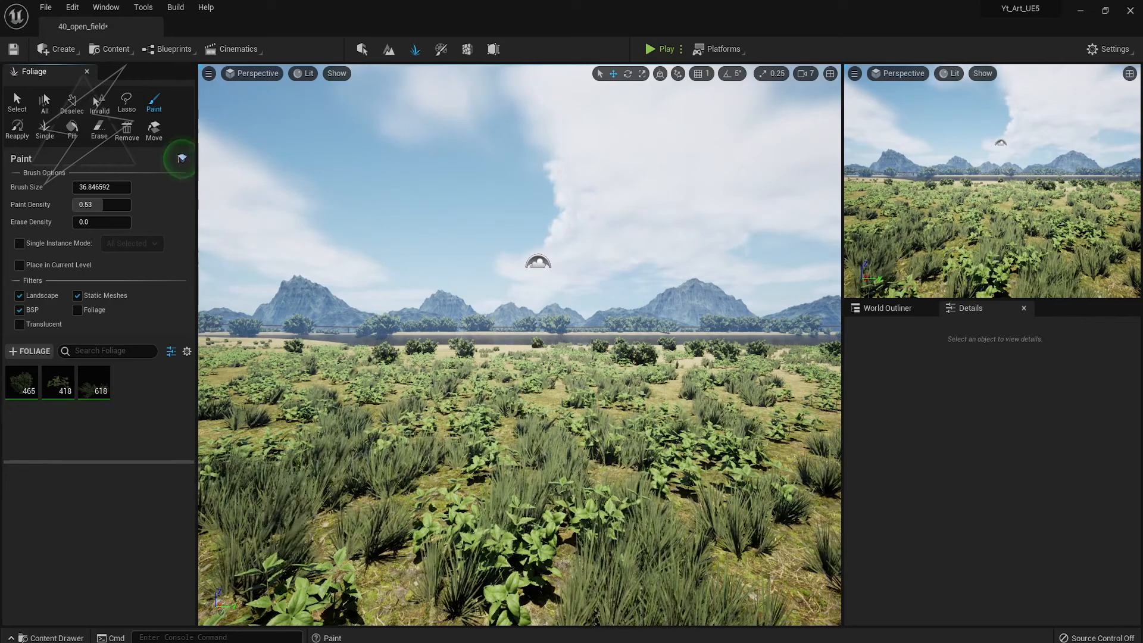
pyautogui.click(52, 136)
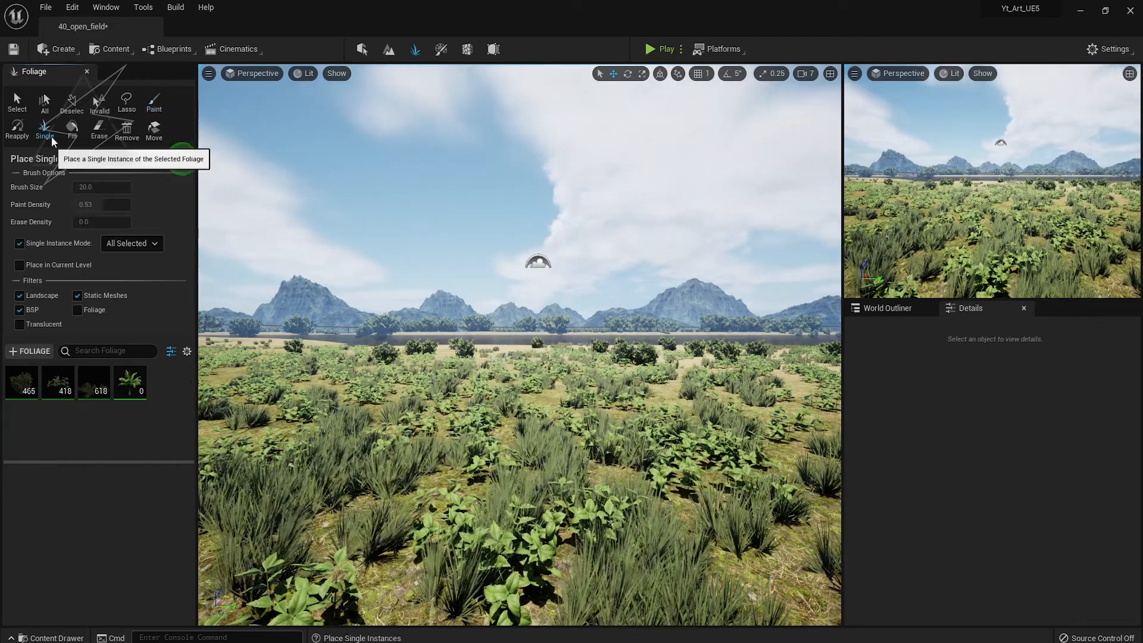
pyautogui.click(525, 349)
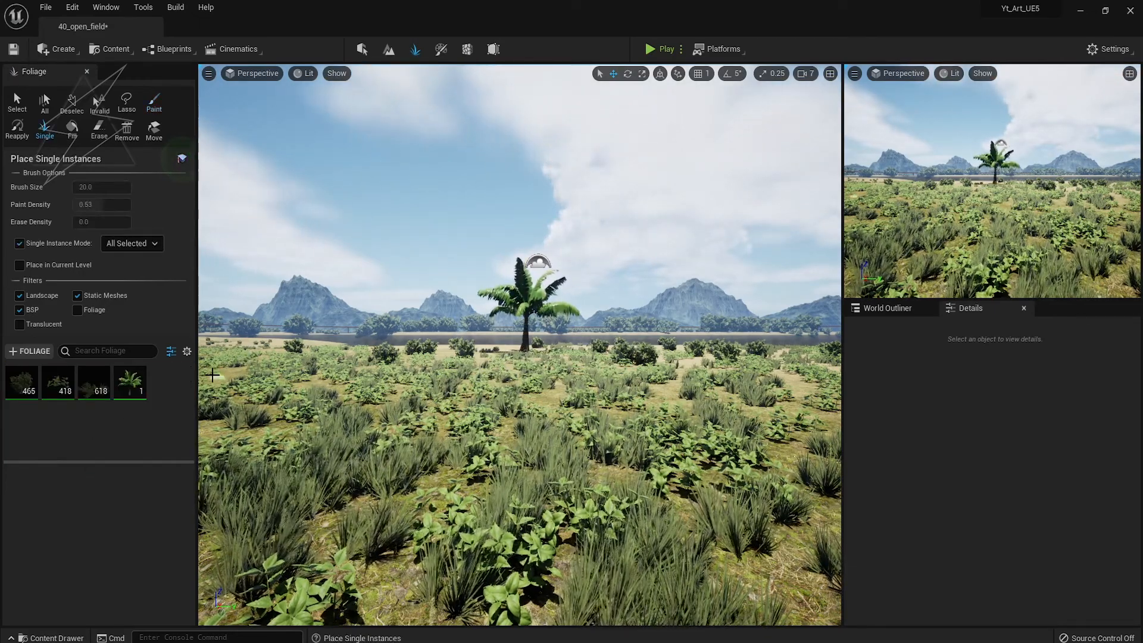
pyautogui.click(236, 354)
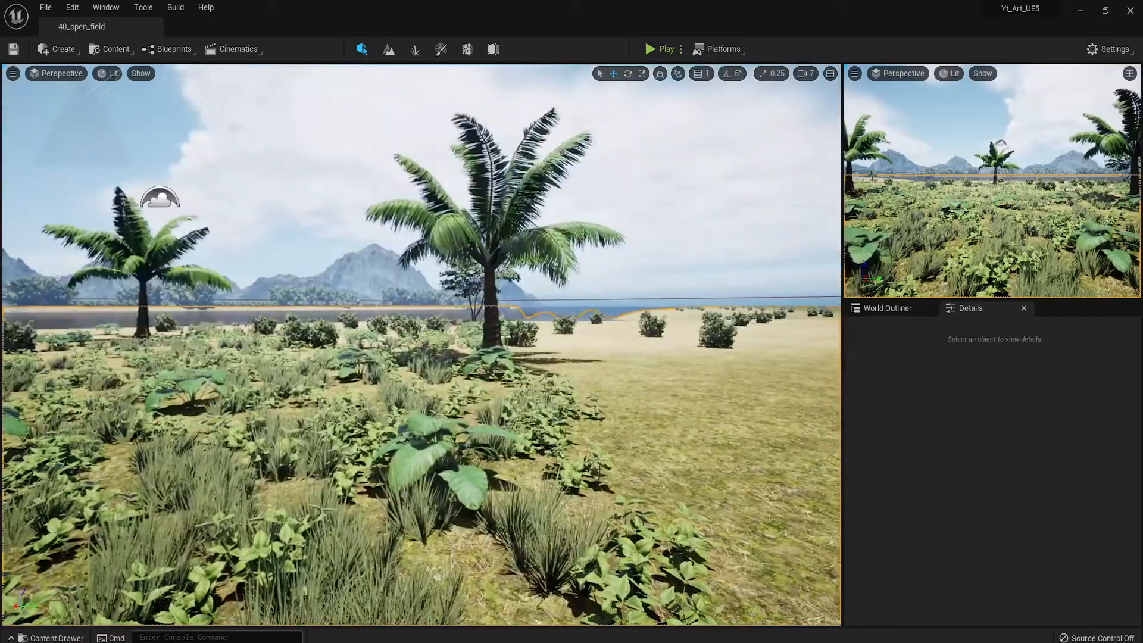
# - Deselect Landscape1, frame the field, palms and lake in the view, and save the level
pyautogui.click(887, 308)
pyautogui.click(913, 413)
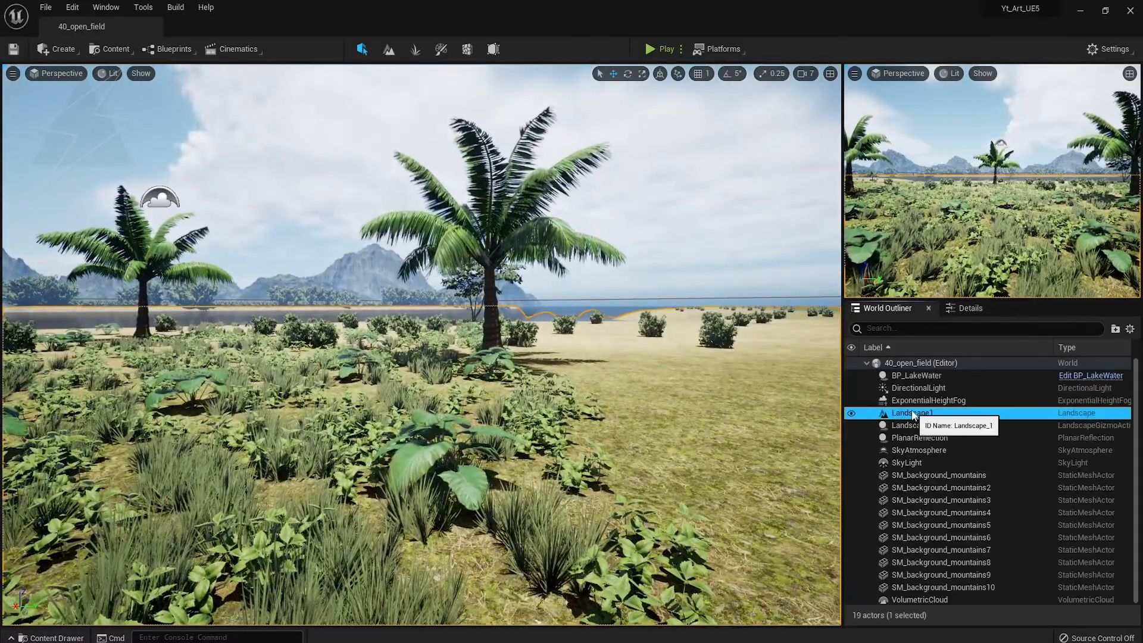
pyautogui.press('Escape')
pyautogui.moveTo(383, 335); pyautogui.dragTo(301, 328, button='right')
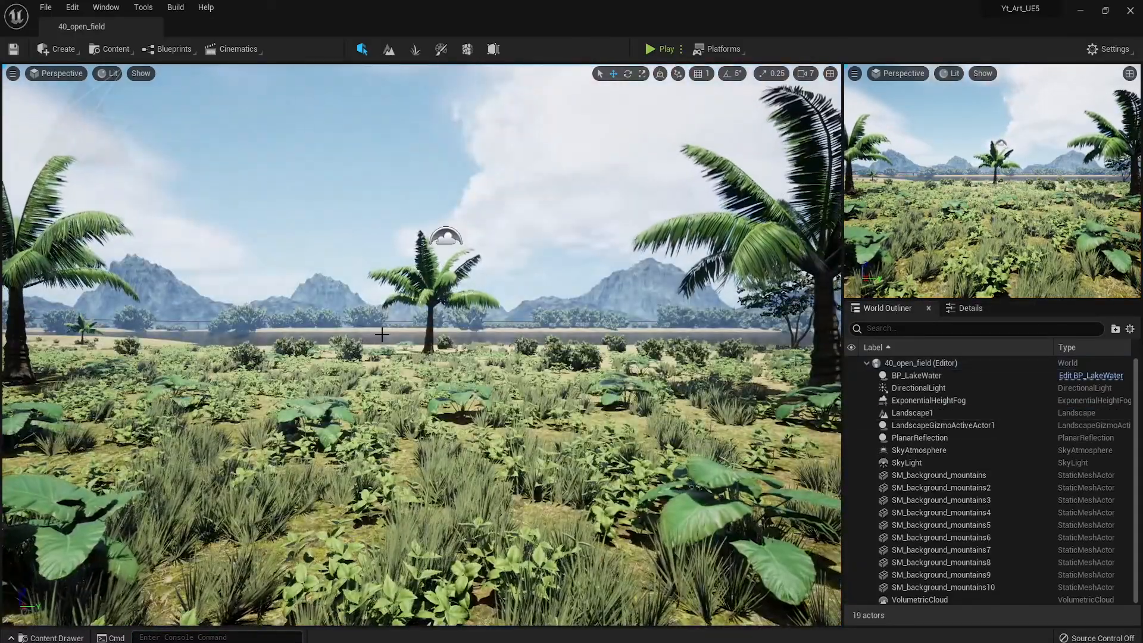
pyautogui.moveTo(450, 348)
pyautogui.mouseDown(button='right')
pyautogui.moveTo(465, 330)
pyautogui.moveTo(453, 329)
pyautogui.mouseUp(button='right')
pyautogui.hotkey('ctrl', 's')
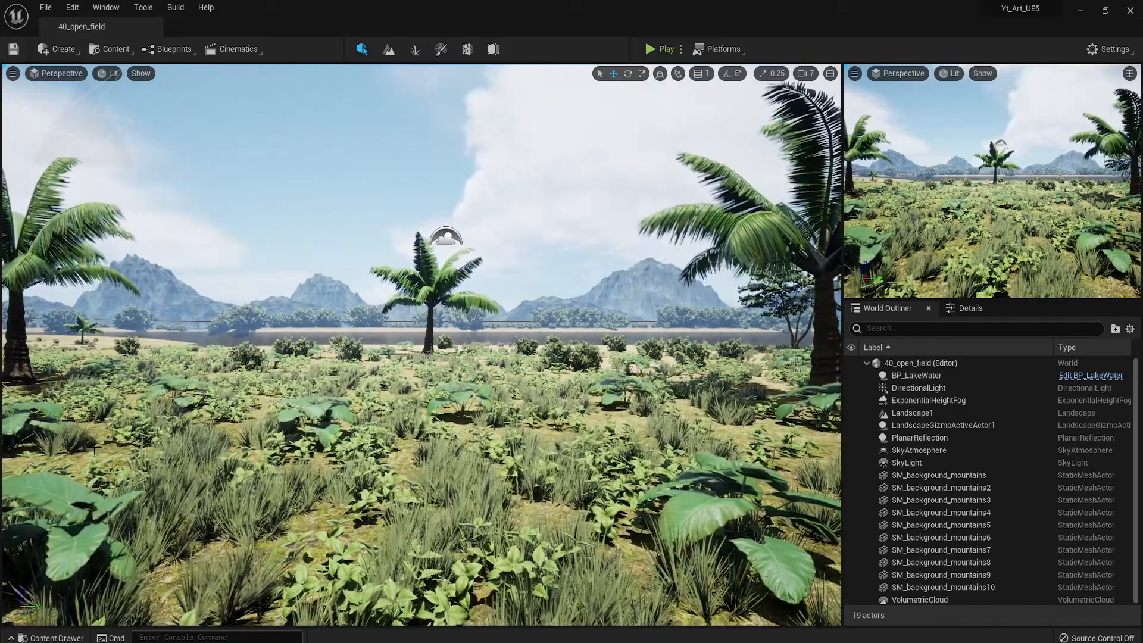
# - Add a Post Process Volume to the field and enable its infinite extent
pyautogui.click(58, 49)
pyautogui.moveTo(107, 126)
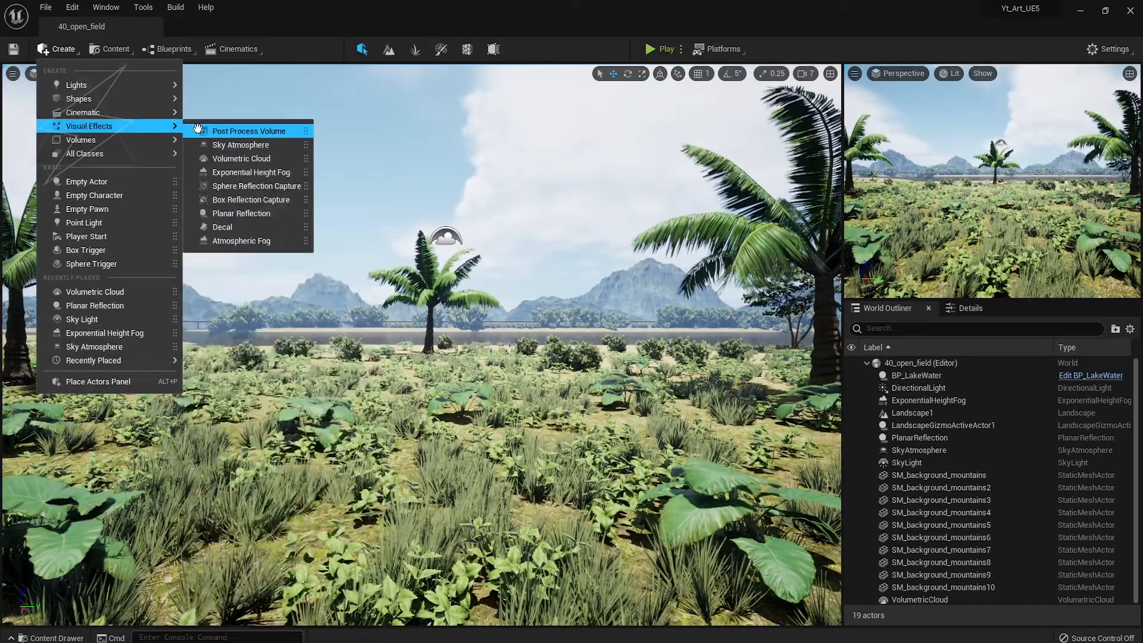
pyautogui.click(198, 128)
pyautogui.click(970, 308)
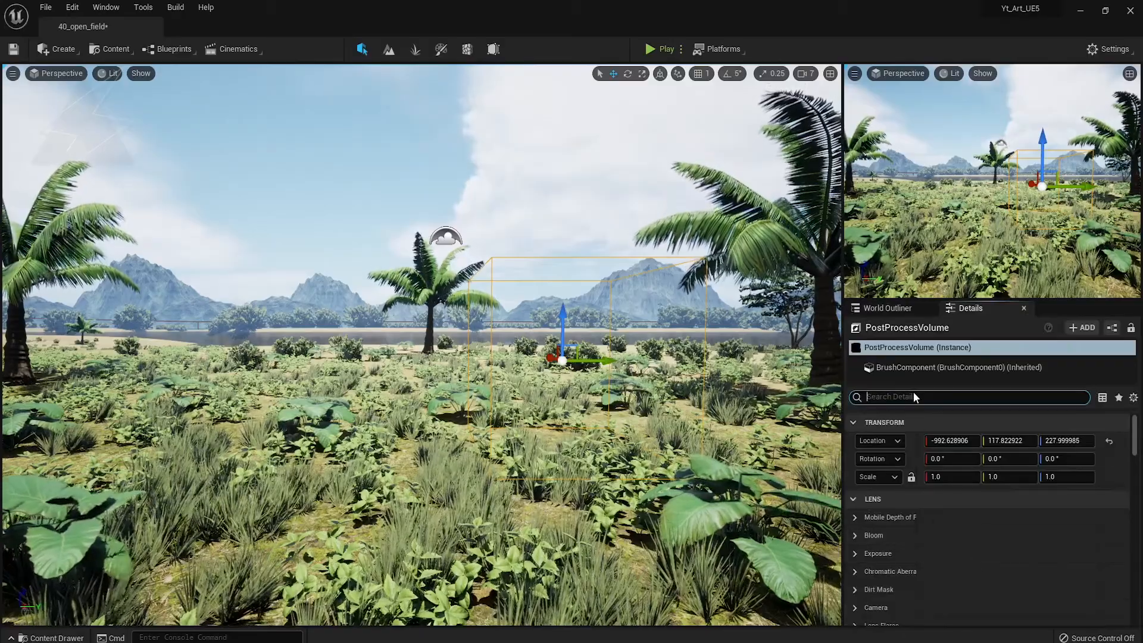
pyautogui.write('inf')
pyautogui.click(932, 500)
pyautogui.click(856, 399)
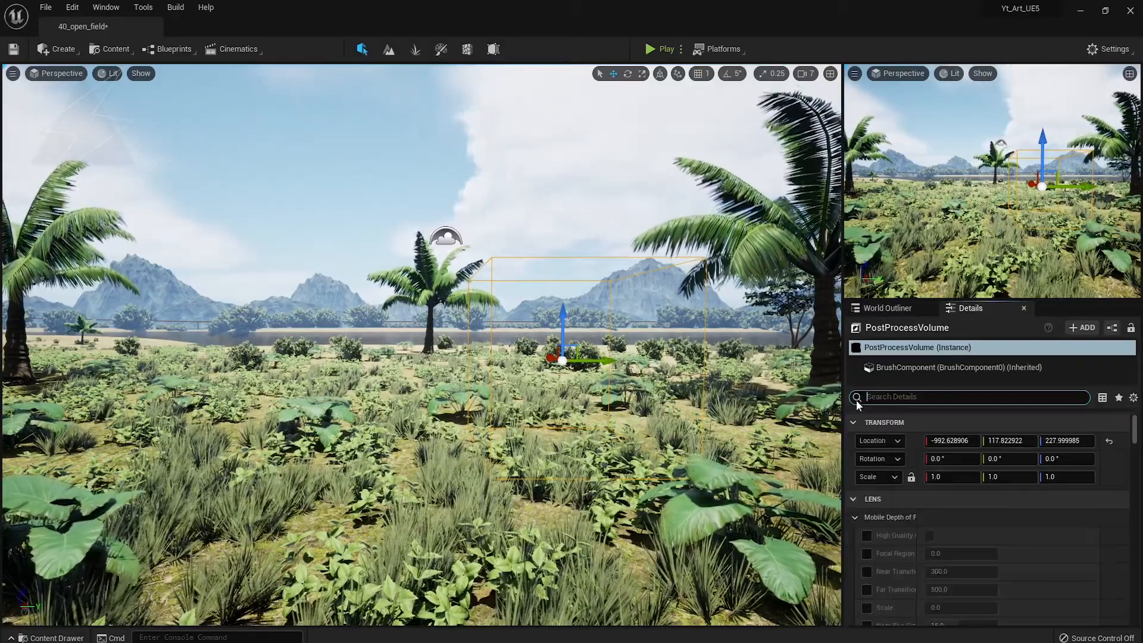
# - Override the volume's bloom intensity with 0 and set its exposure metering mode to manual
pyautogui.scroll(-15, 919, 494)
pyautogui.click(867, 492)
pyautogui.click(953, 492)
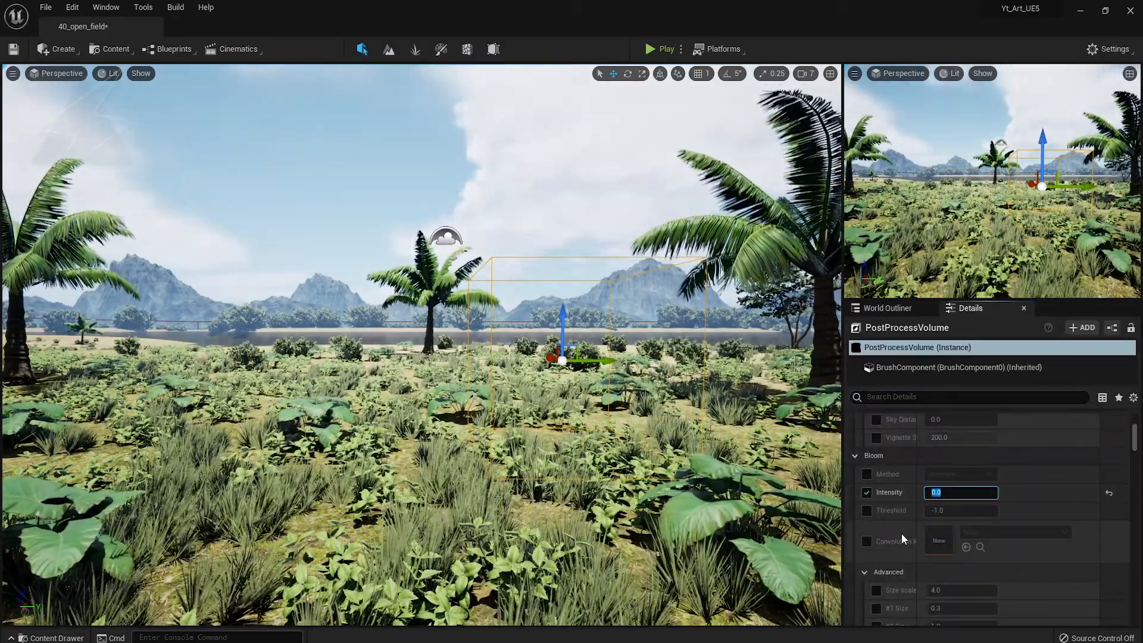
pyautogui.scroll(-16, 896, 531)
pyautogui.click(867, 465)
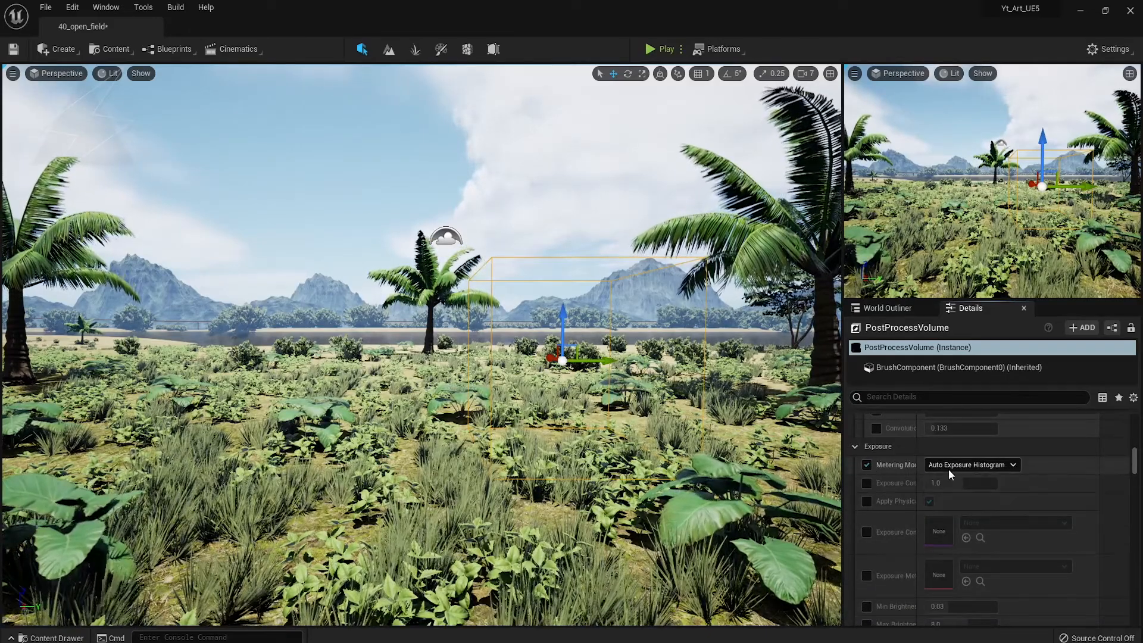
pyautogui.click(949, 469)
pyautogui.click(947, 503)
# - Enable the Post Process Volume's camera overrides and set the shutter speed to 1
pyautogui.scroll(-10, 898, 503)
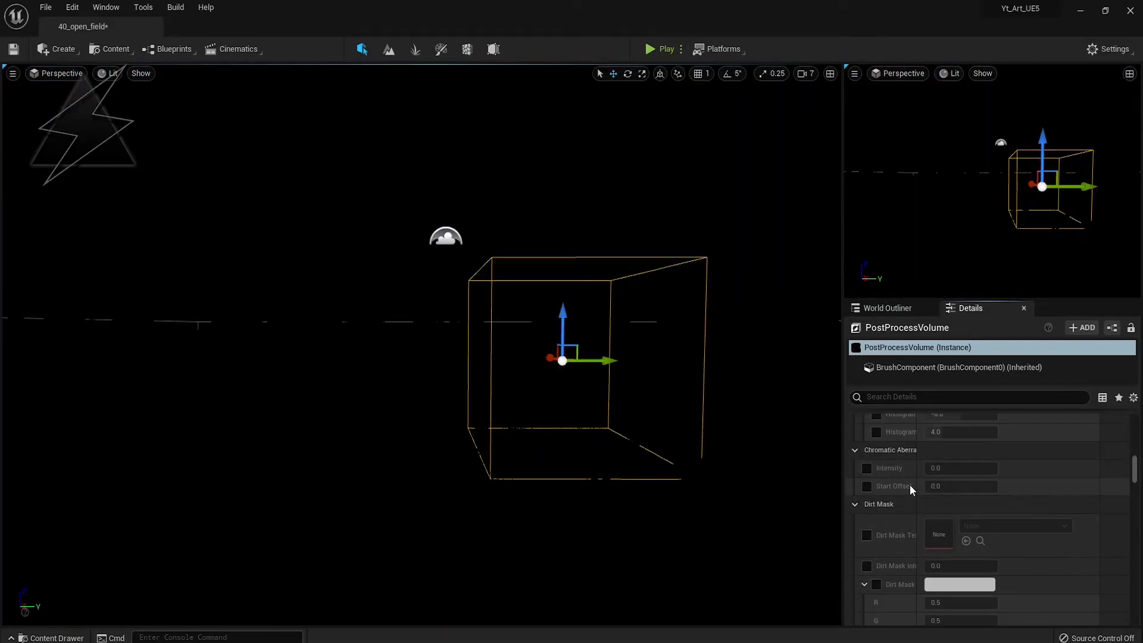
pyautogui.scroll(-5, 906, 484)
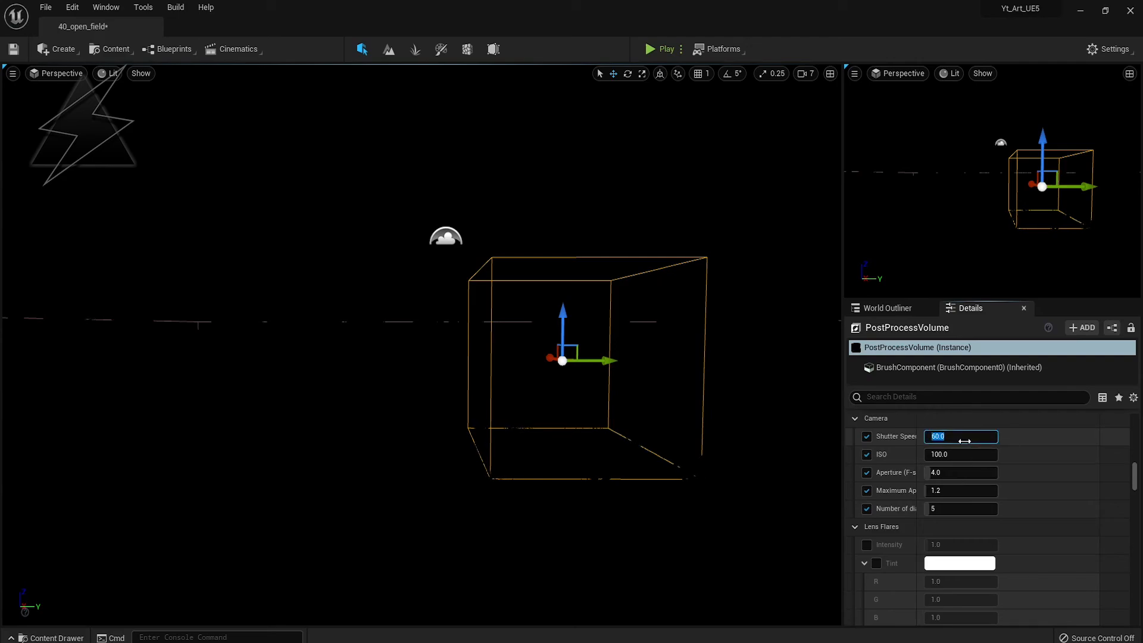
pyautogui.press('Tab')
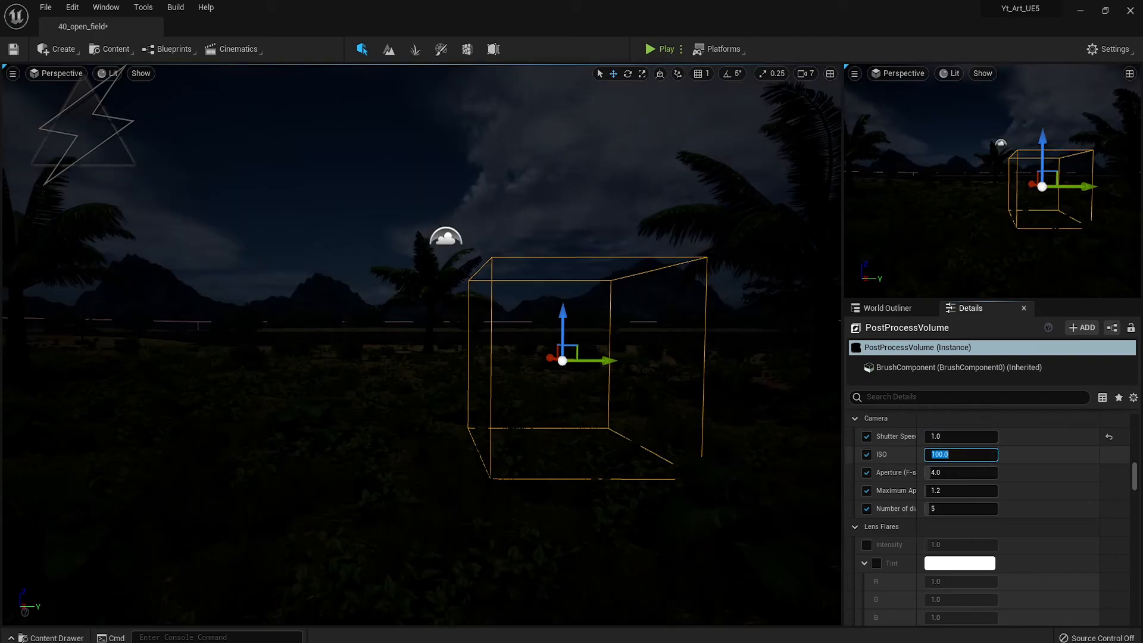
# - Set the Post Process Volume's ISO to 2500, its aperture to 4.5 and its maximum aperture to 4.5
pyautogui.press('Return')
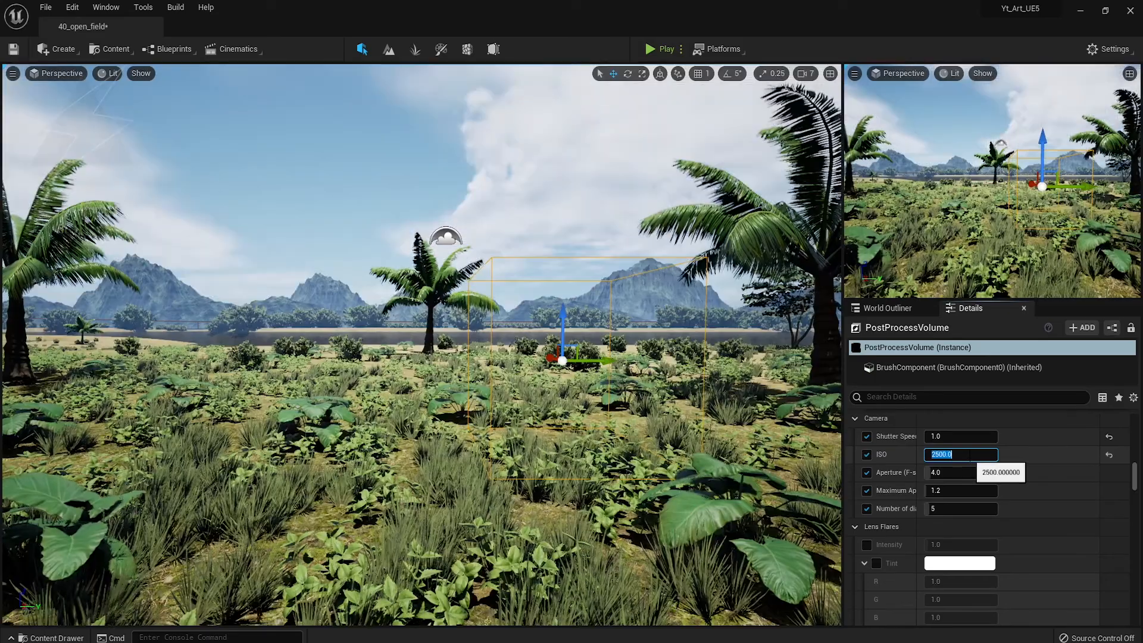
pyautogui.click(960, 476)
pyautogui.write('4.5')
pyautogui.press('Return')
pyautogui.click(959, 490)
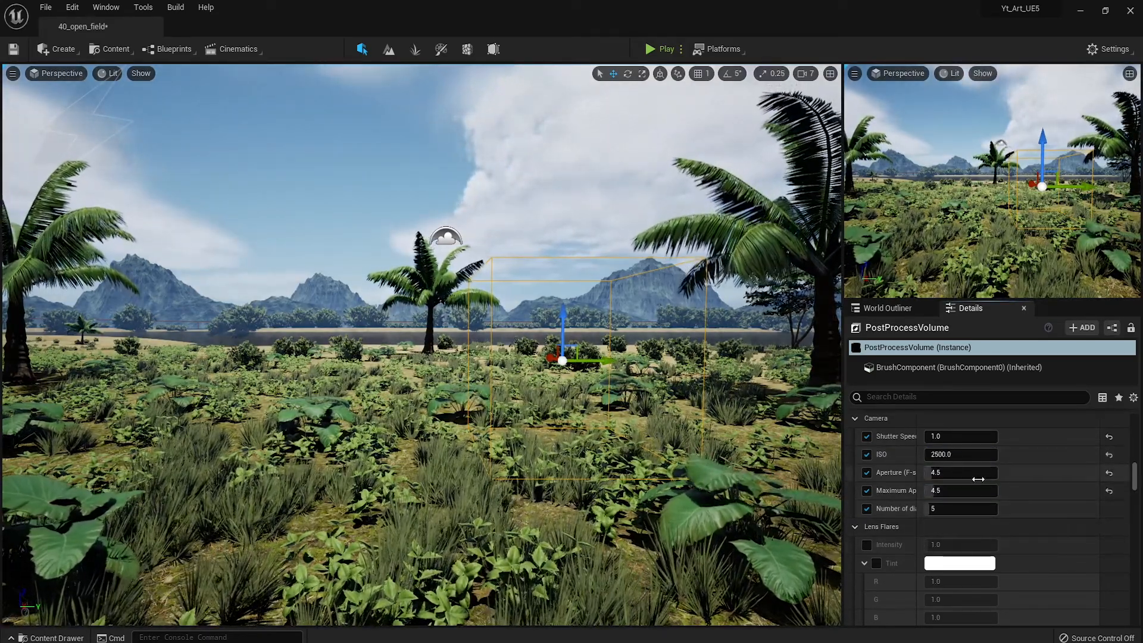
# - Try chromatic aberration on the Post Process Volume with intensity 1.3 and start offset 0.7
pyautogui.scroll(-3, 911, 505)
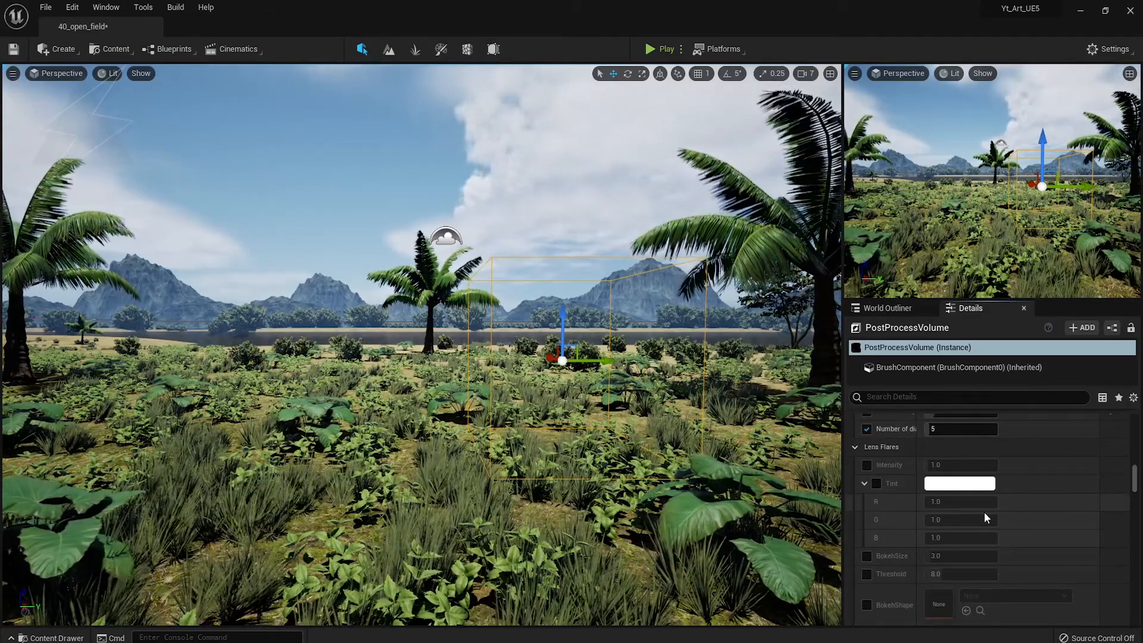
pyautogui.scroll(5, 1002, 480)
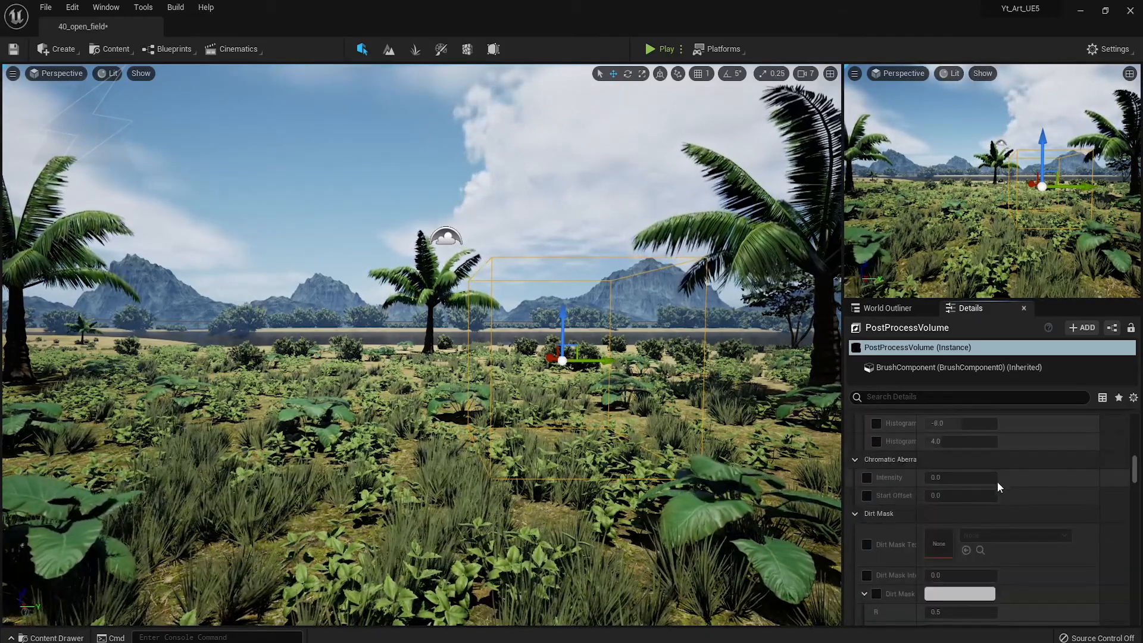
pyautogui.click(954, 478)
pyautogui.write('1.3')
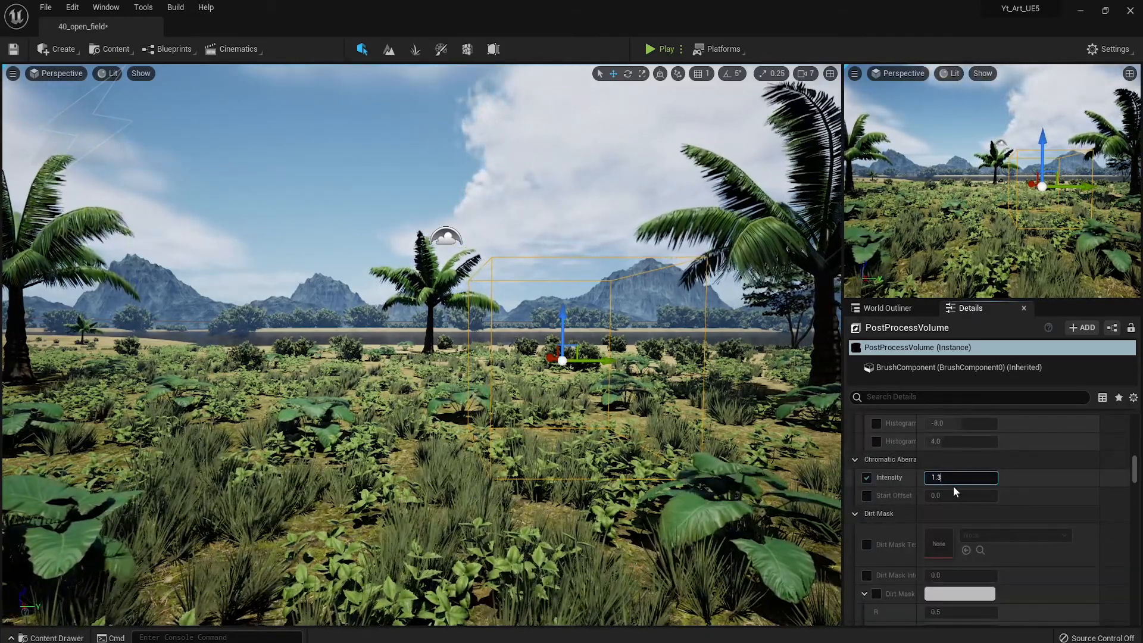
pyautogui.press('Return')
pyautogui.click(867, 495)
pyautogui.write('0')
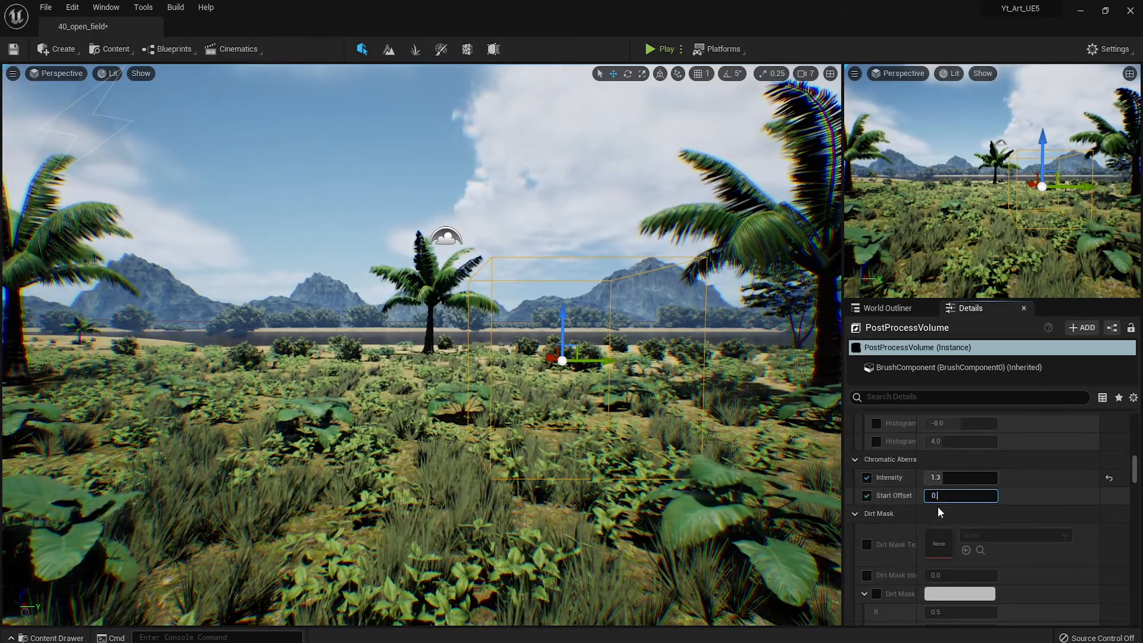
pyautogui.write('.7')
pyautogui.press('Return')
# - Reduce the chromatic aberration intensity to 0 and disable its intensity and start offset overrides
pyautogui.moveTo(973, 496); pyautogui.dragTo(935, 481)
pyautogui.moveTo(967, 496); pyautogui.dragTo(957, 496)
pyautogui.click(867, 497)
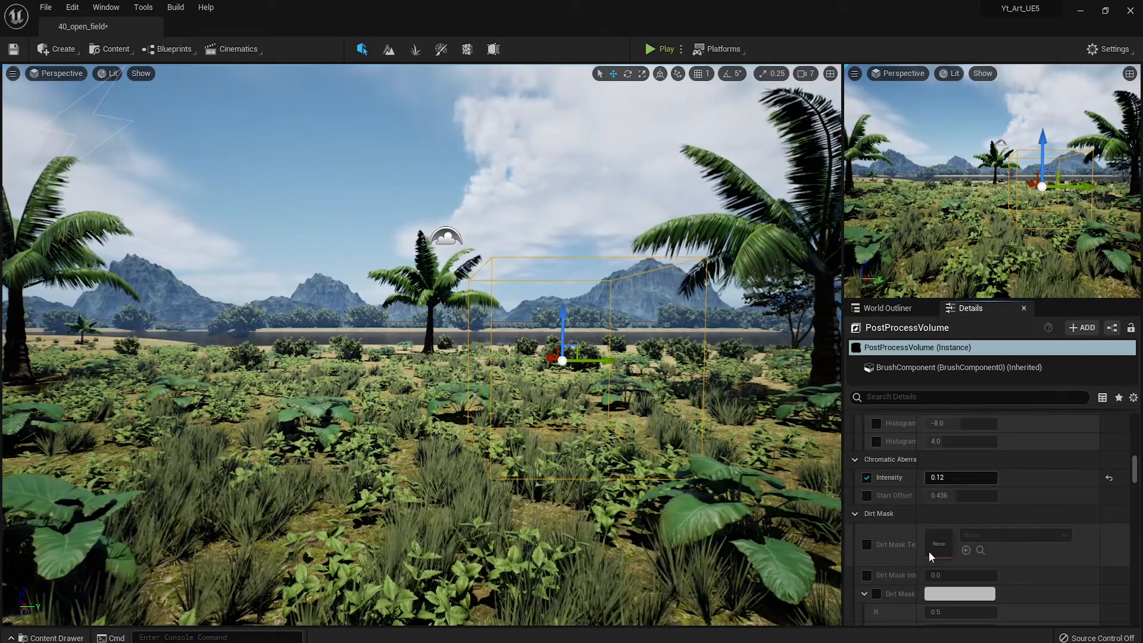
pyautogui.click(866, 480)
pyautogui.click(866, 479)
pyautogui.moveTo(937, 479); pyautogui.dragTo(925, 479)
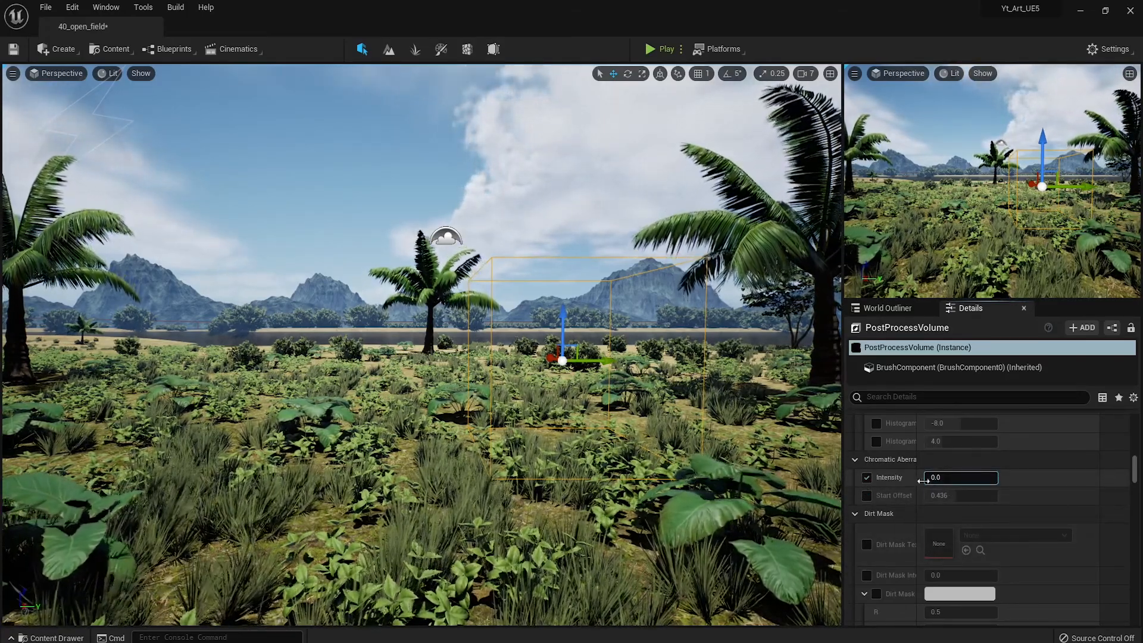
pyautogui.click(867, 479)
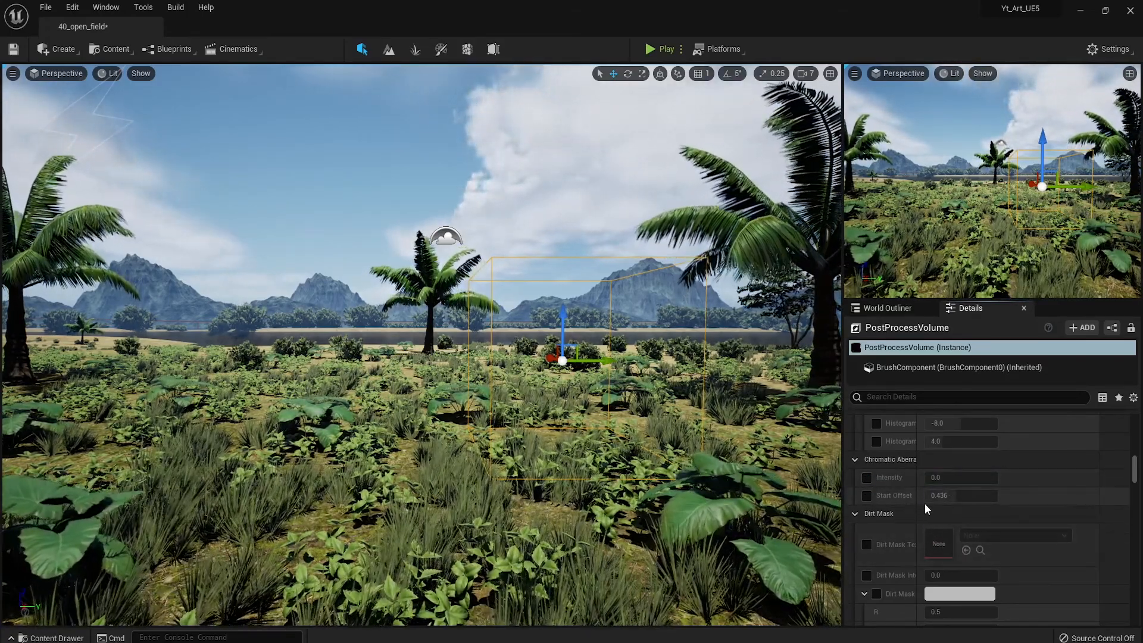
# - Override the global color grading with saturation 1.2 and contrast 1.3
pyautogui.scroll(-15, 881, 538)
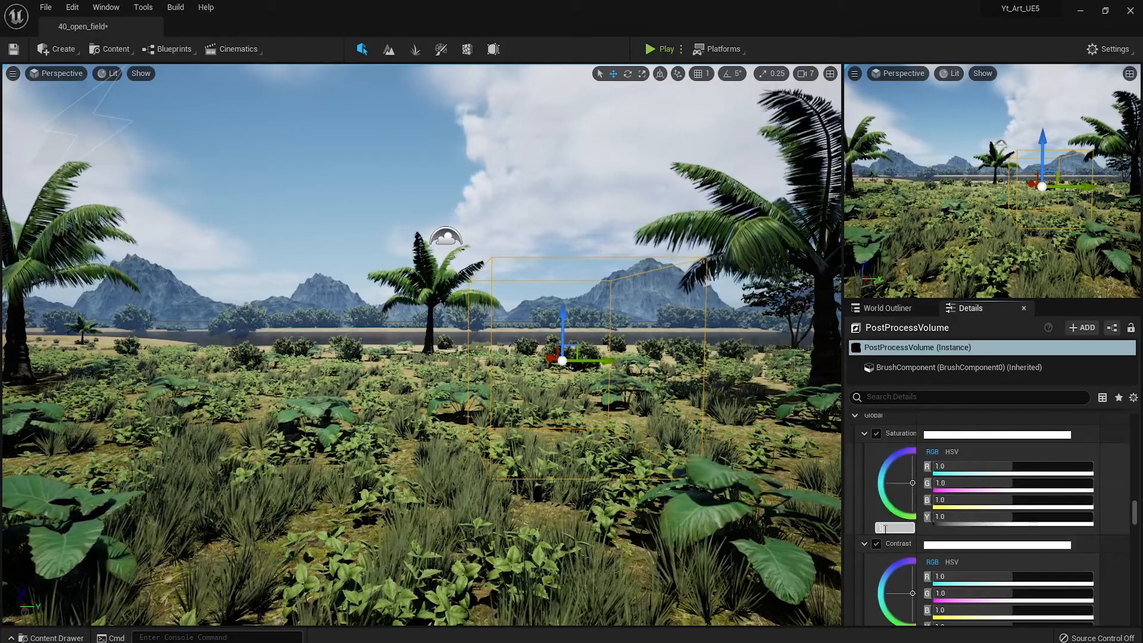
pyautogui.scroll(-3, 887, 549)
pyautogui.click(889, 499)
pyautogui.write('1.3')
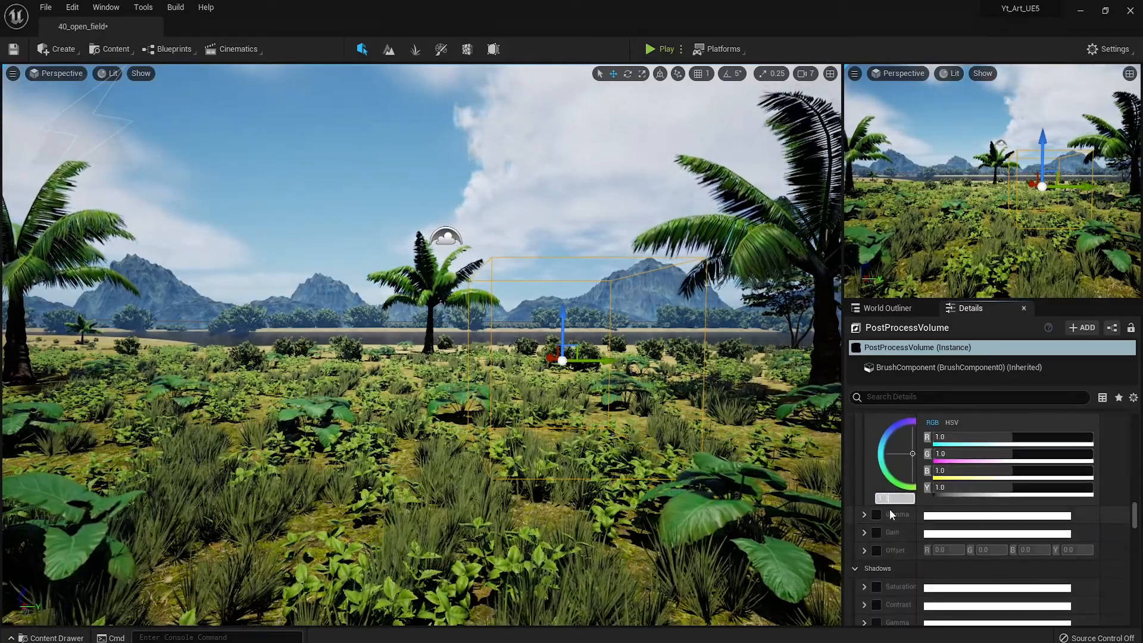
pyautogui.press('Return')
# - Try tinting the global saturation and contrast toward cyan-blue, with the saturation set to 0.8
pyautogui.scroll(2, 895, 512)
pyautogui.moveTo(913, 466); pyautogui.dragTo(899, 458)
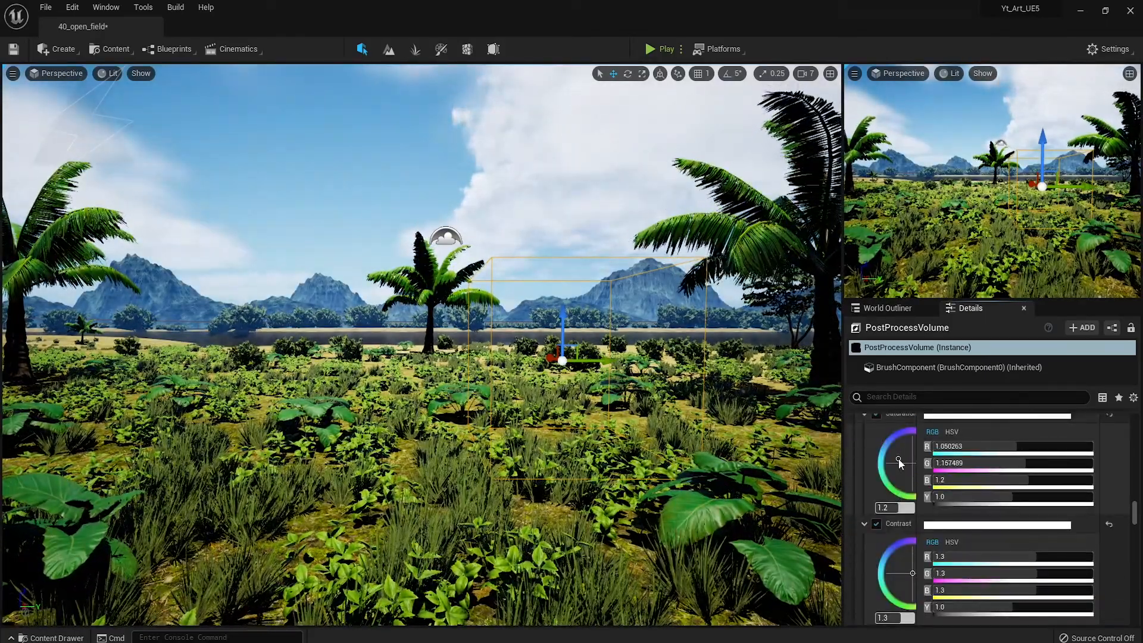
pyautogui.moveTo(913, 573); pyautogui.dragTo(895, 566)
pyautogui.click(901, 506)
pyautogui.write('0.8')
pyautogui.press('Return')
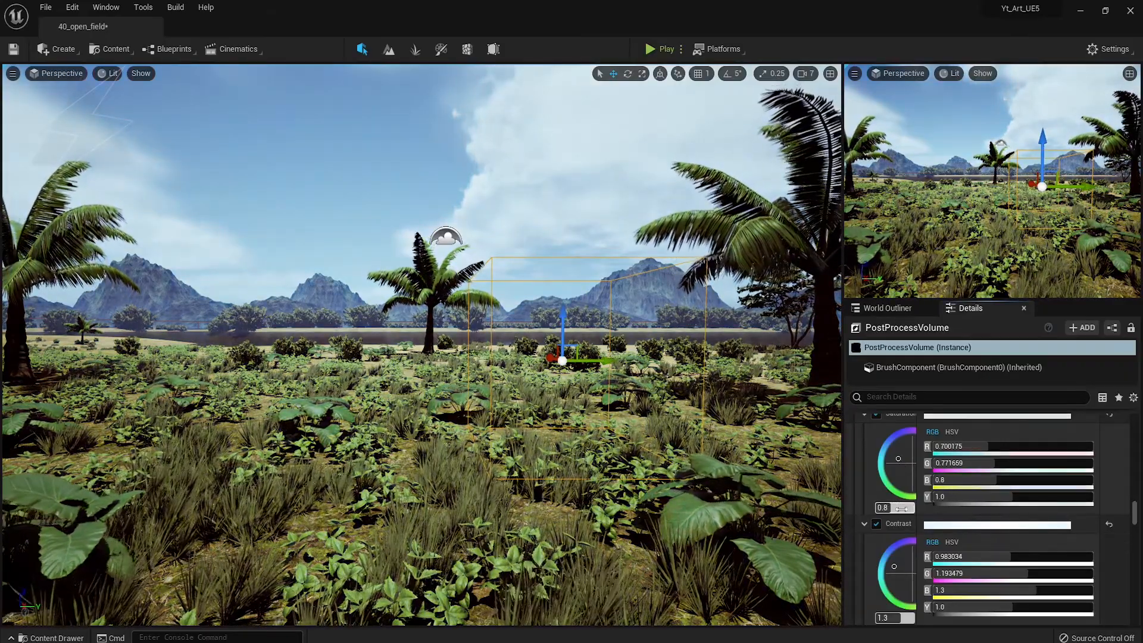
# - Set both the global saturation and the global contrast to 1.1
pyautogui.write('1.1')
pyautogui.press('Return')
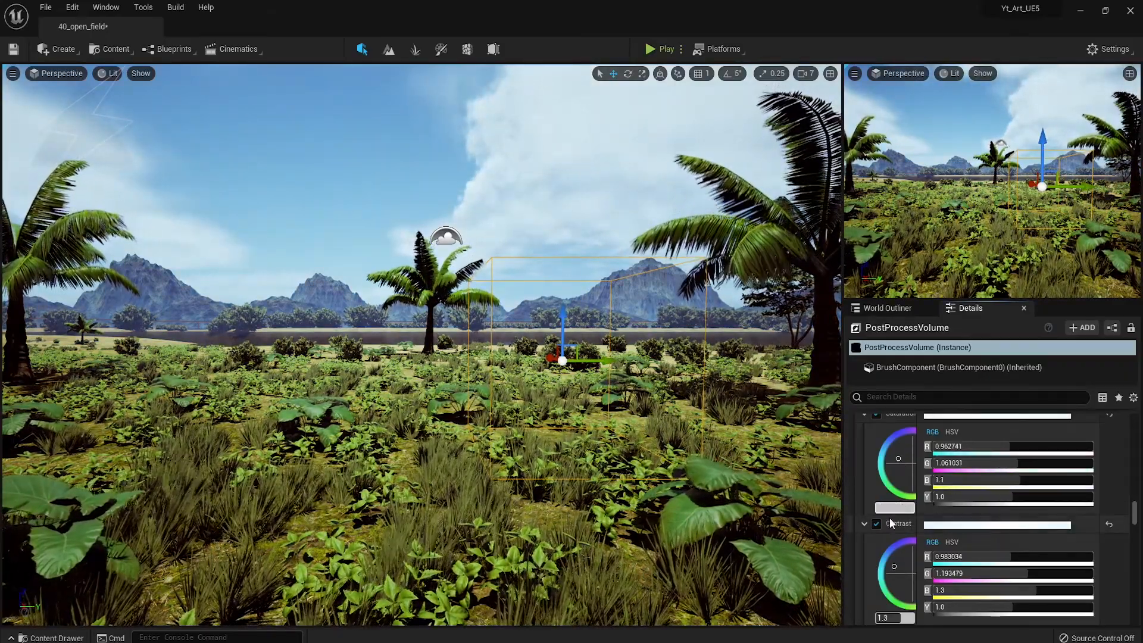
pyautogui.write('.1')
pyautogui.scroll(-3, 893, 512)
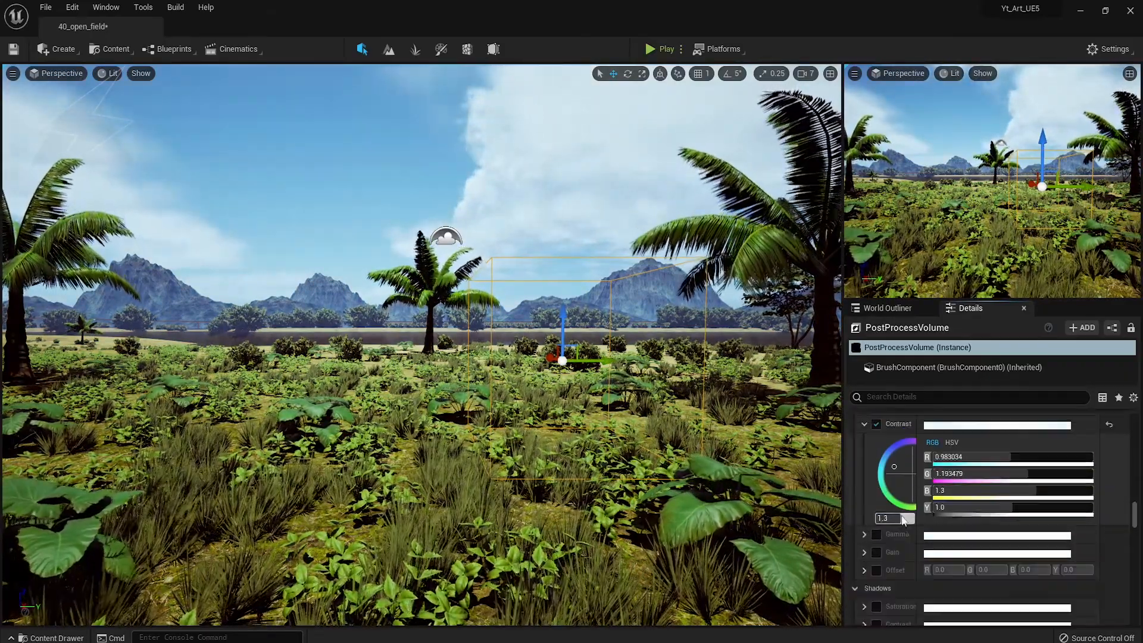
pyautogui.click(896, 518)
pyautogui.write('1.1')
pyautogui.press('Return')
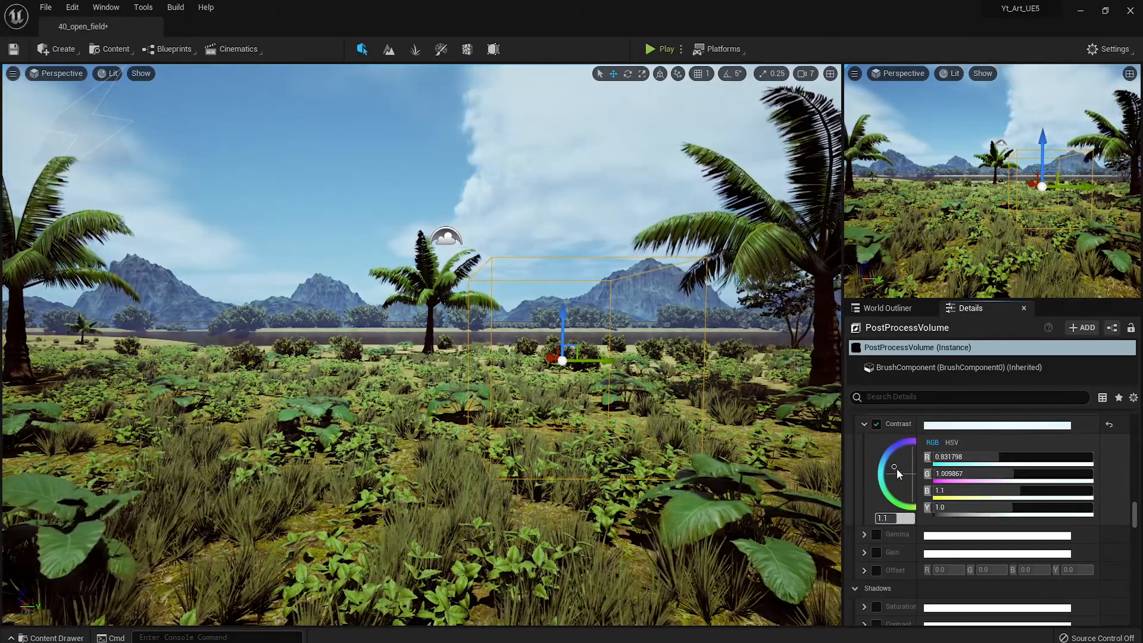
# - Disable the global contrast override and keep the global saturation override enabled with a neutral tint
pyautogui.moveTo(897, 470); pyautogui.dragTo(913, 481)
pyautogui.scroll(3, 893, 477)
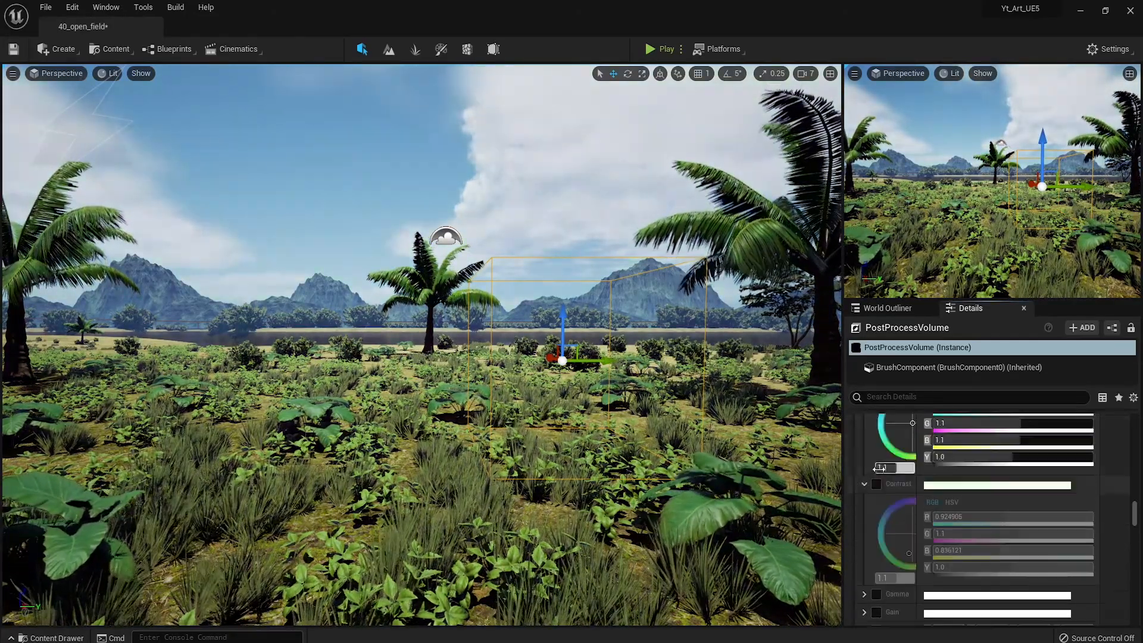
pyautogui.click(875, 453)
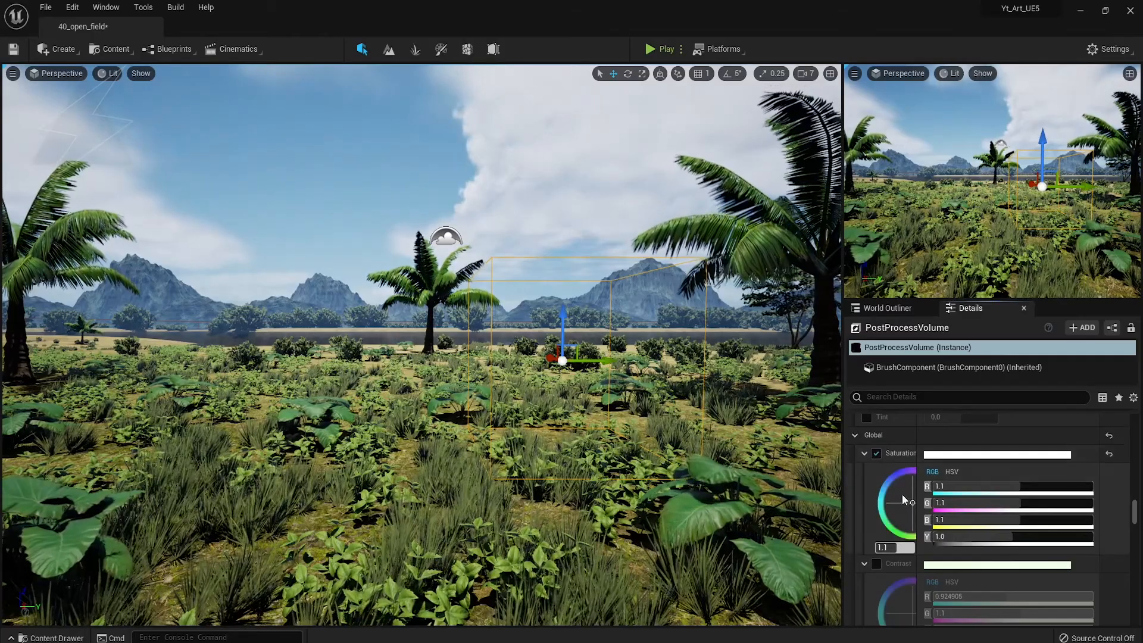
# - Override the midtones saturation, adjusting its value and shifting its tint slightly toward cyan
pyautogui.scroll(-10, 884, 476)
pyautogui.scroll(-1, 885, 477)
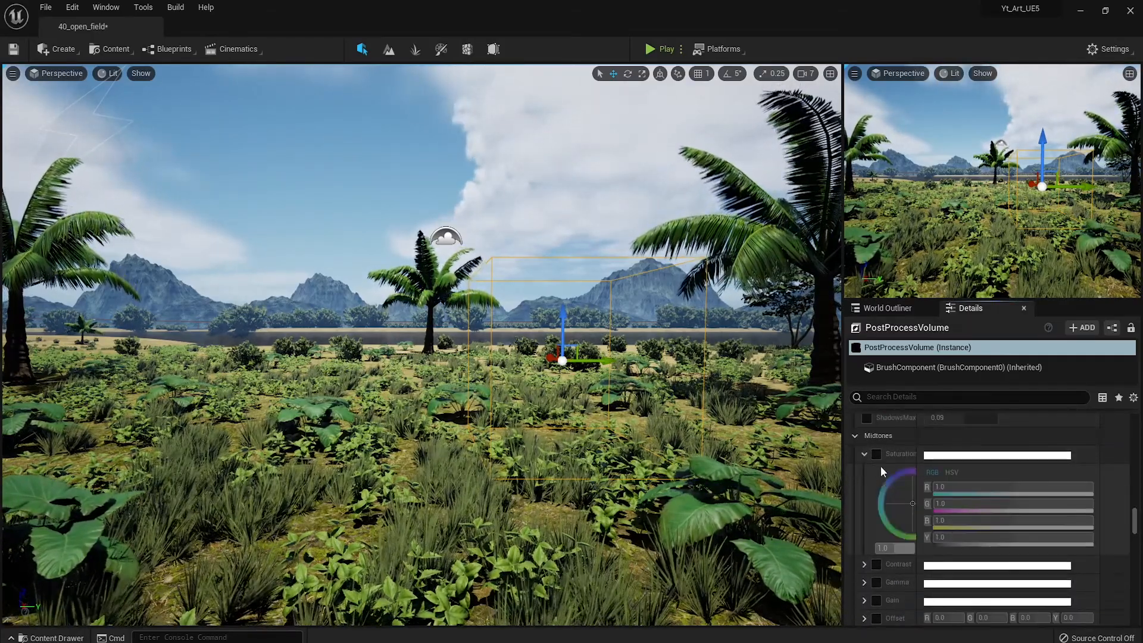
pyautogui.click(876, 454)
pyautogui.moveTo(889, 548); pyautogui.dragTo(896, 548)
pyautogui.moveTo(912, 503); pyautogui.dragTo(903, 507)
# - Compare the scene with the global saturation override off and on, and set the global saturation to 1.2
pyautogui.scroll(8, 944, 491)
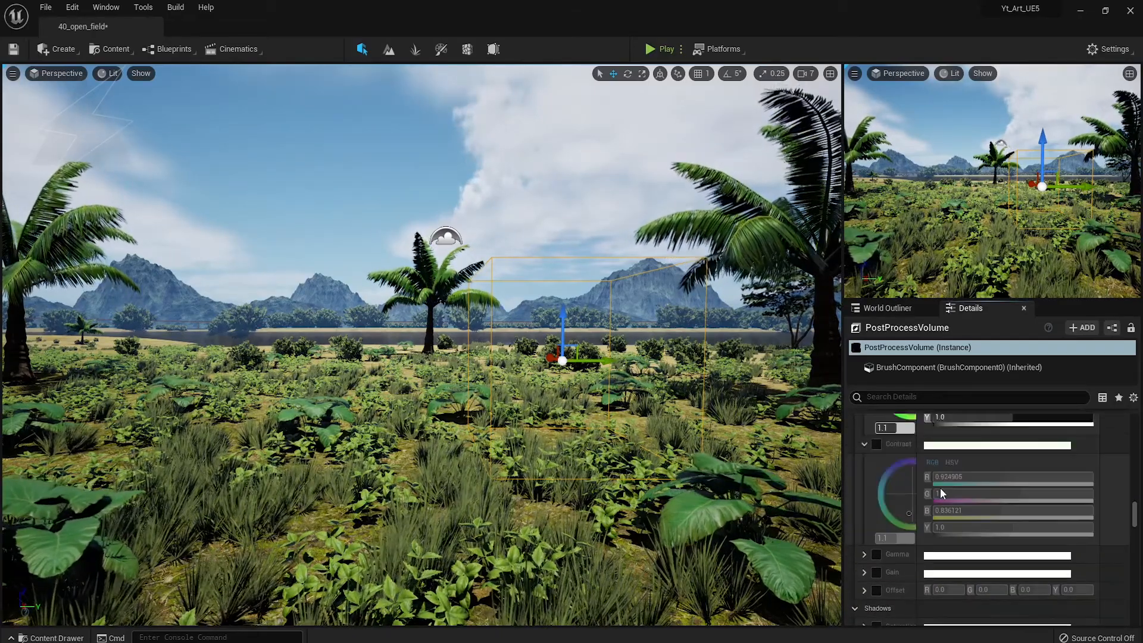
pyautogui.scroll(5, 905, 470)
pyautogui.click(877, 474)
pyautogui.click(876, 473)
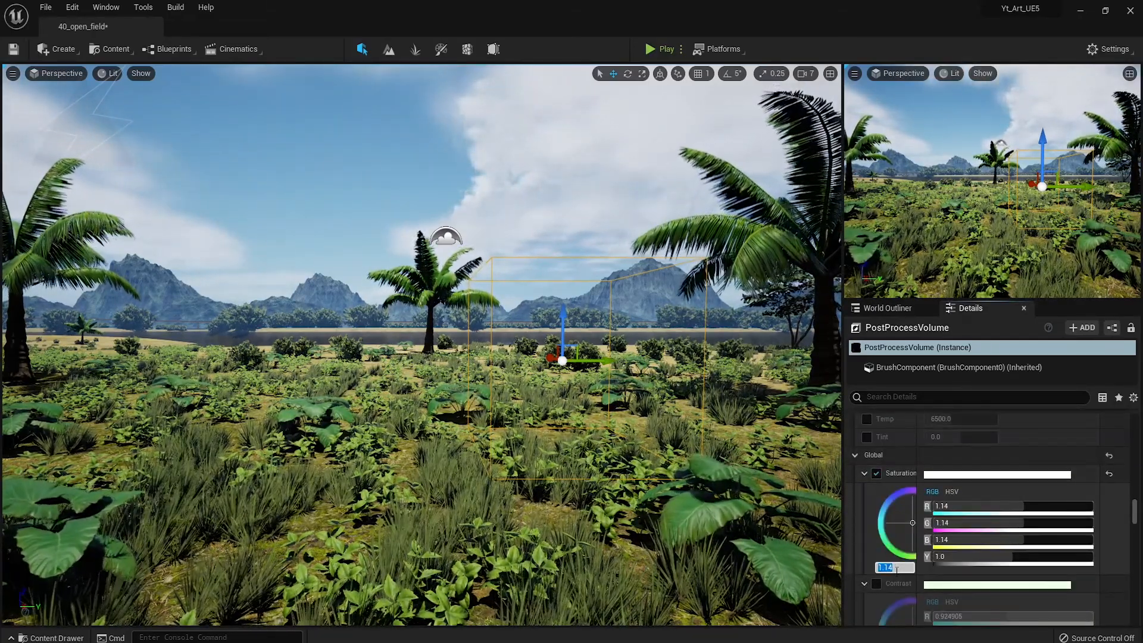
pyautogui.write('1.1')
pyautogui.press('Return')
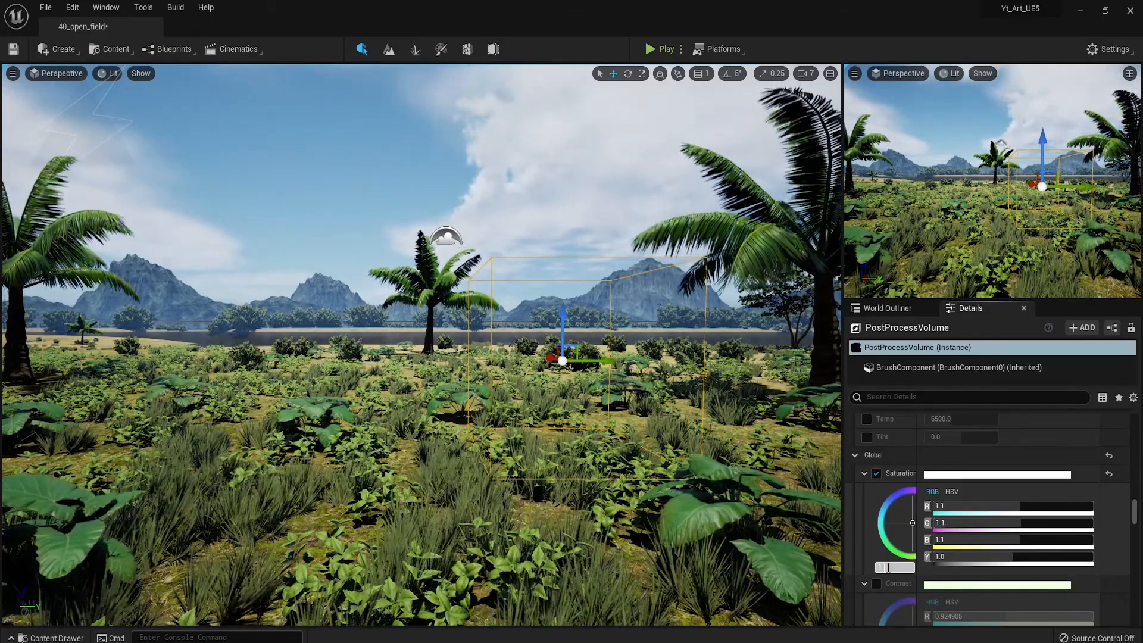
pyautogui.moveTo(893, 567); pyautogui.dragTo(894, 568)
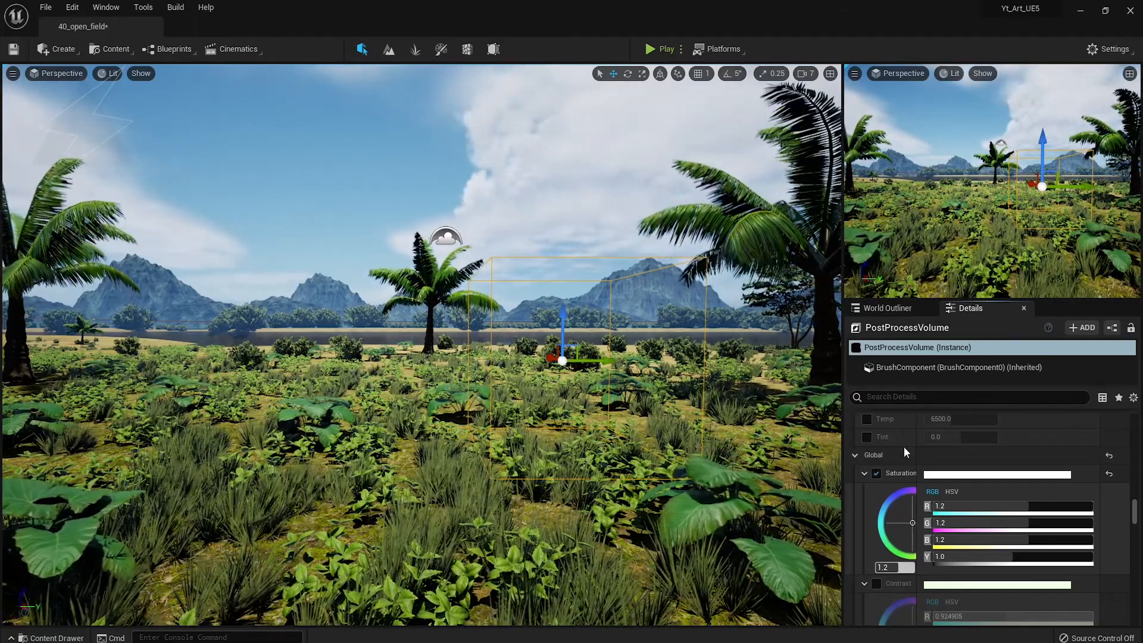
# - Try a pale cyan light color and a color sampled from the screen on the DirectionalLight, and cancel both
pyautogui.scroll(15, 877, 533)
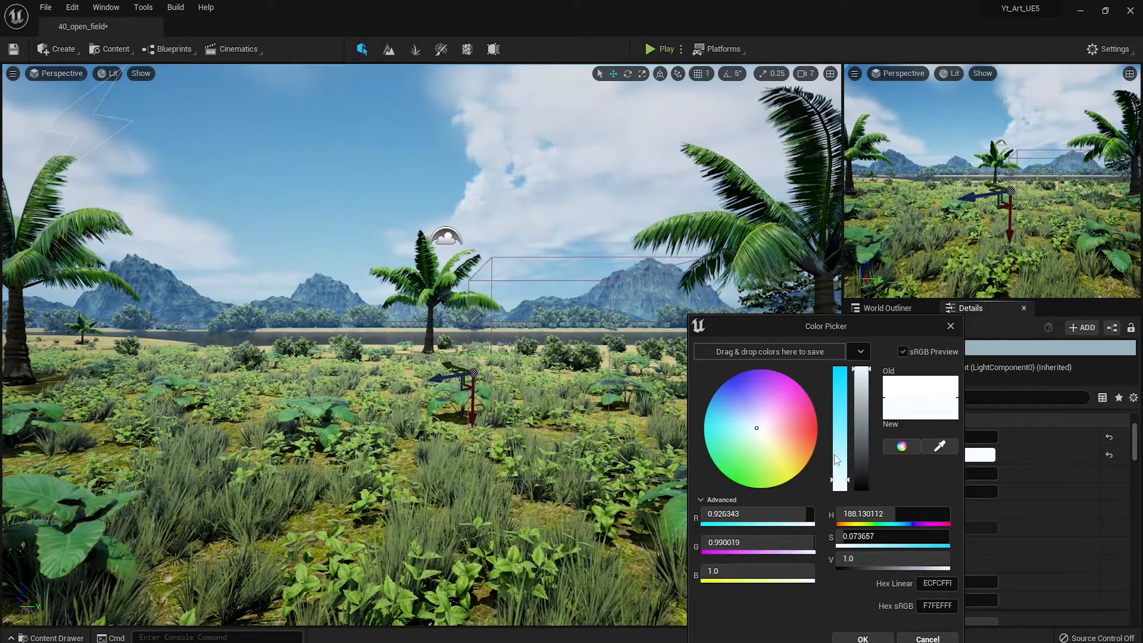
pyautogui.moveTo(835, 455); pyautogui.dragTo(840, 480)
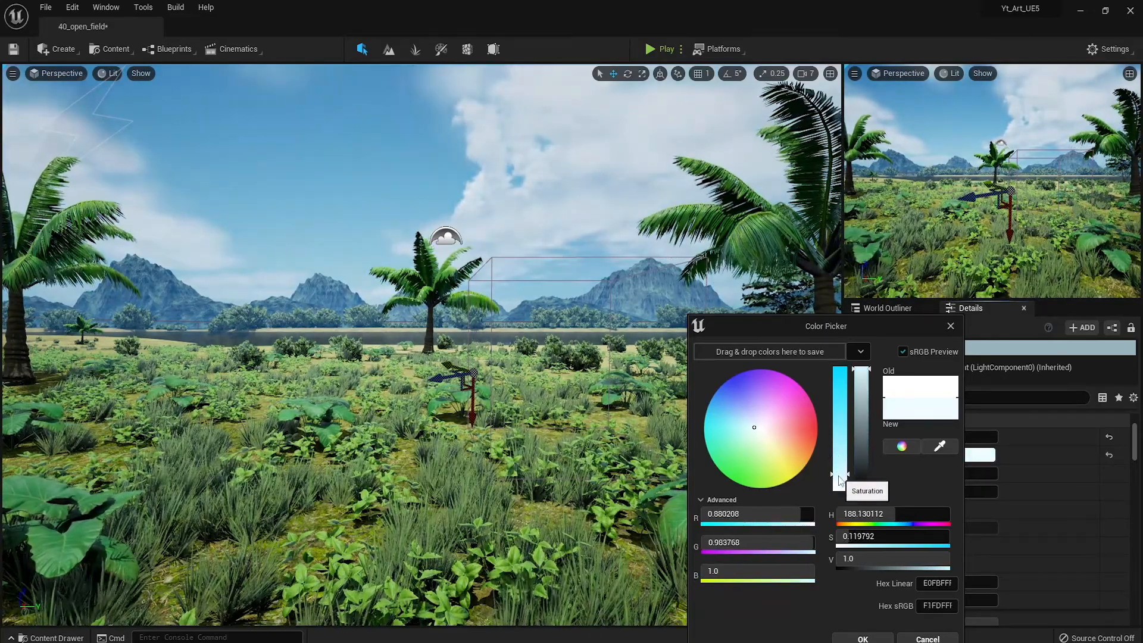
pyautogui.click(911, 637)
pyautogui.click(947, 454)
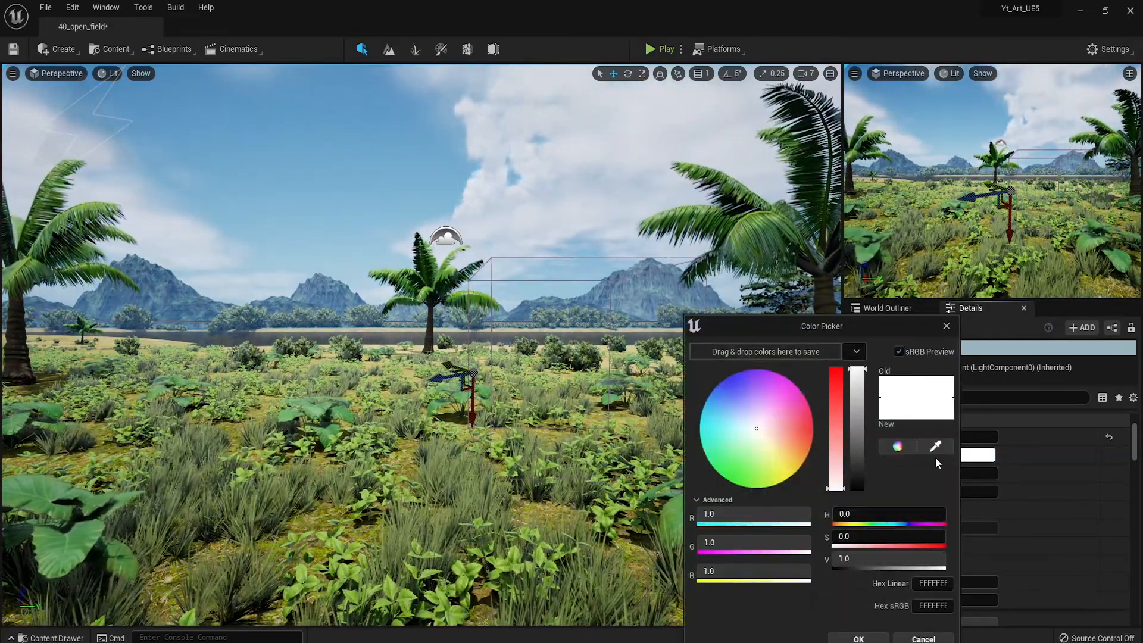
pyautogui.click(940, 446)
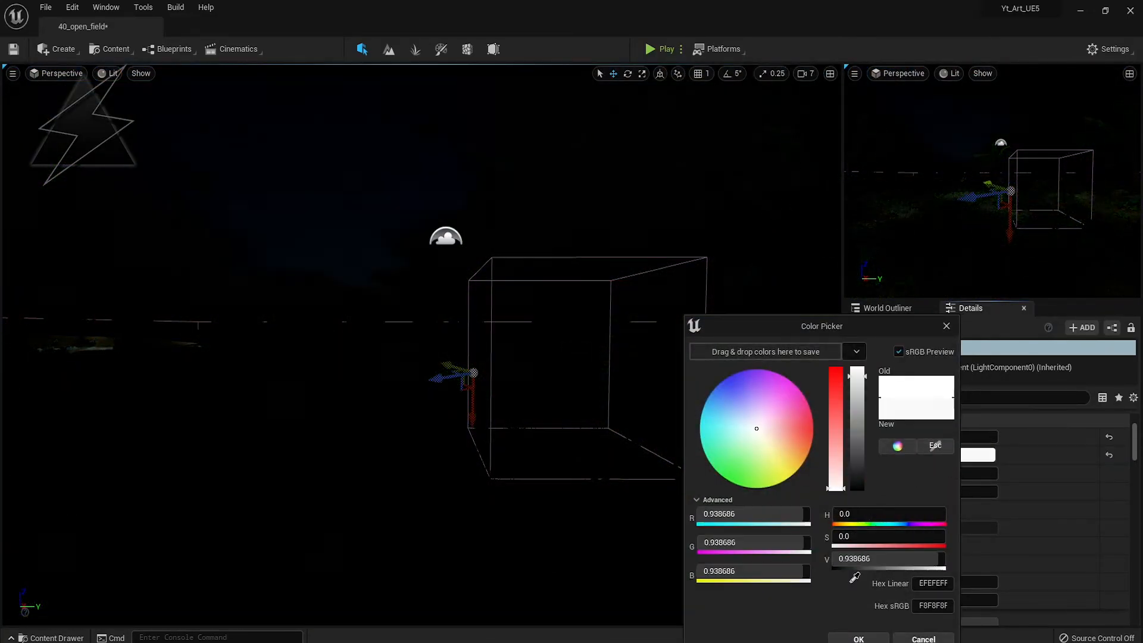
pyautogui.press('Escape')
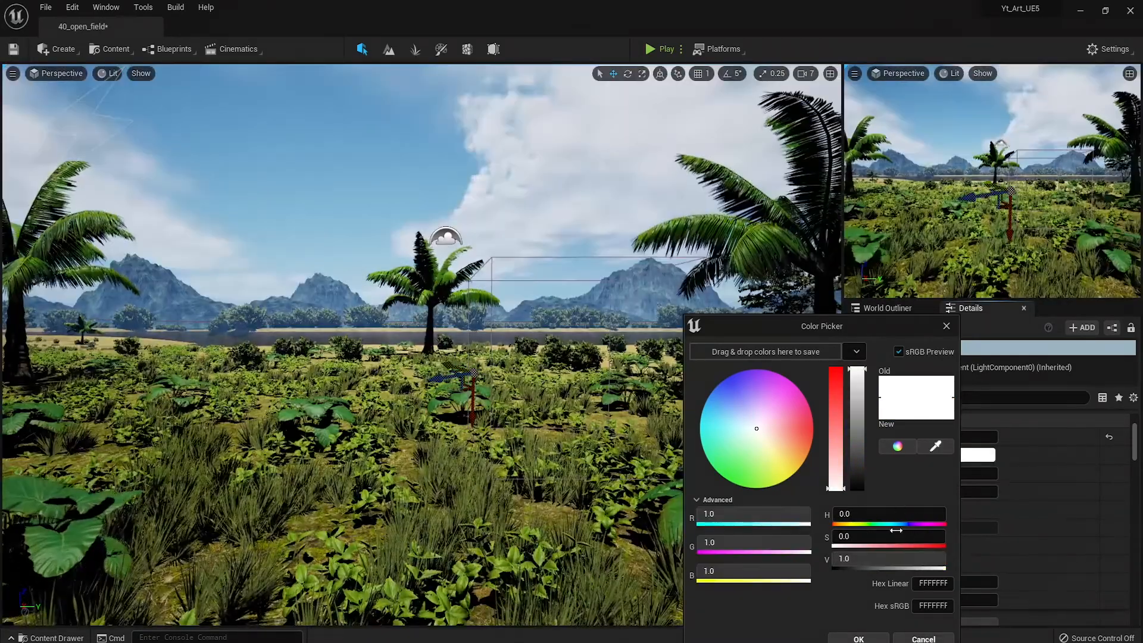
pyautogui.click(932, 639)
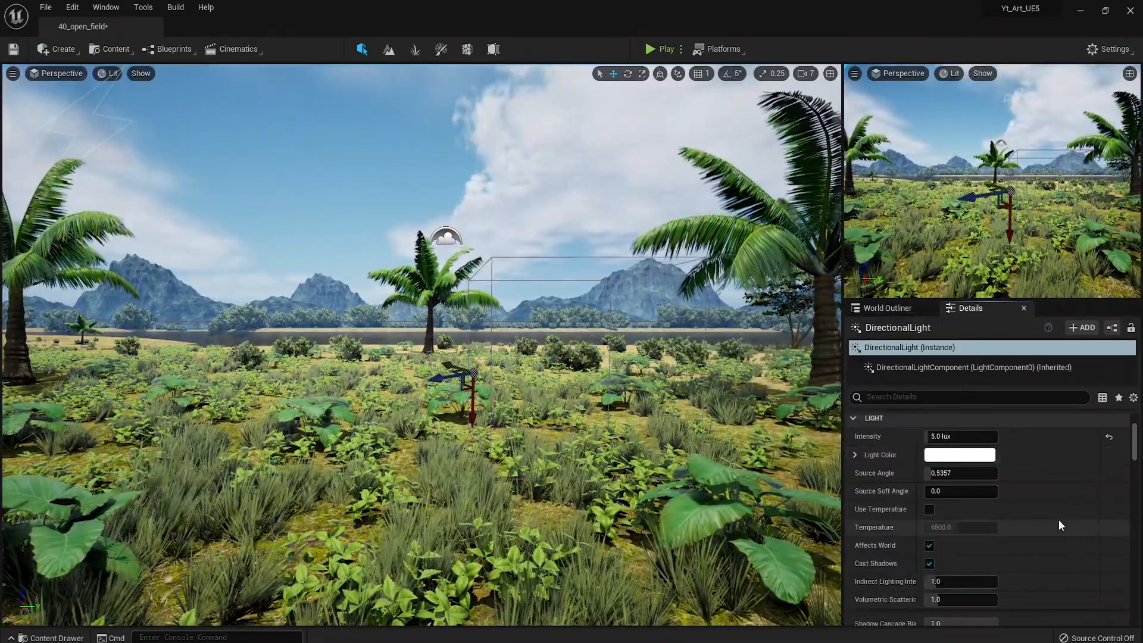
# - Rotate the sun's direction to a lower angle that casts longer side shadows across the field
pyautogui.scroll(1, 1059, 518)
pyautogui.moveTo(619, 380); pyautogui.dragTo(631, 377, button='right')
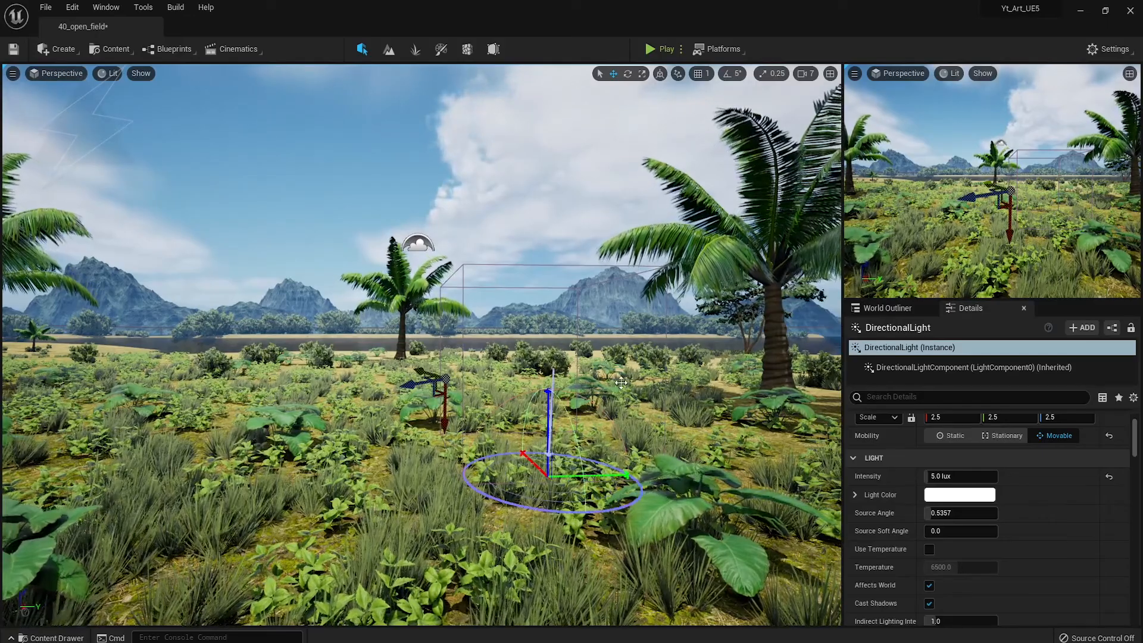
pyautogui.hotkey('ctrl', 'l')
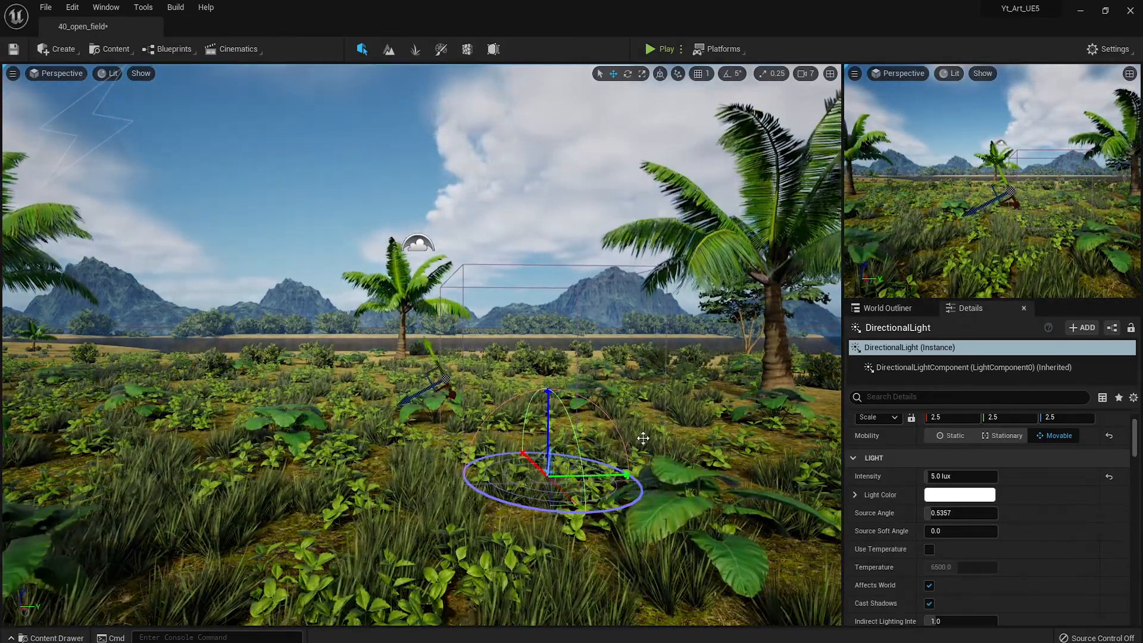
pyautogui.hotkey('ctrl', 'l')
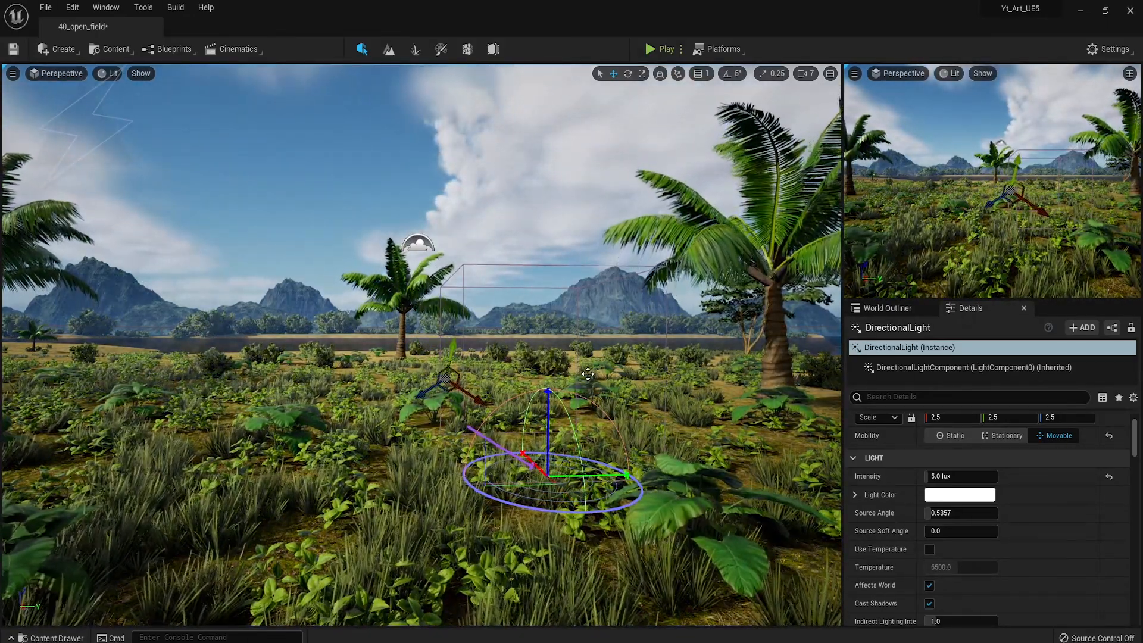
pyautogui.moveTo(588, 373); pyautogui.dragTo(563, 380, button='right')
# - Select the SkyLight and review its capture, cubemap and intensity settings
pyautogui.click(890, 309)
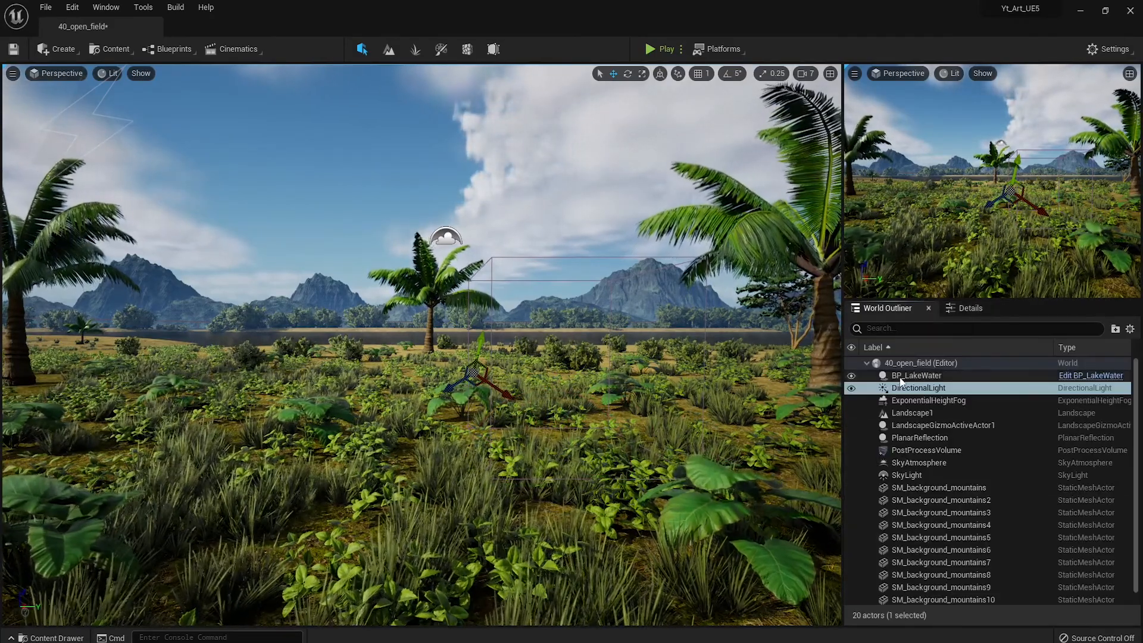
pyautogui.click(907, 475)
pyautogui.click(965, 308)
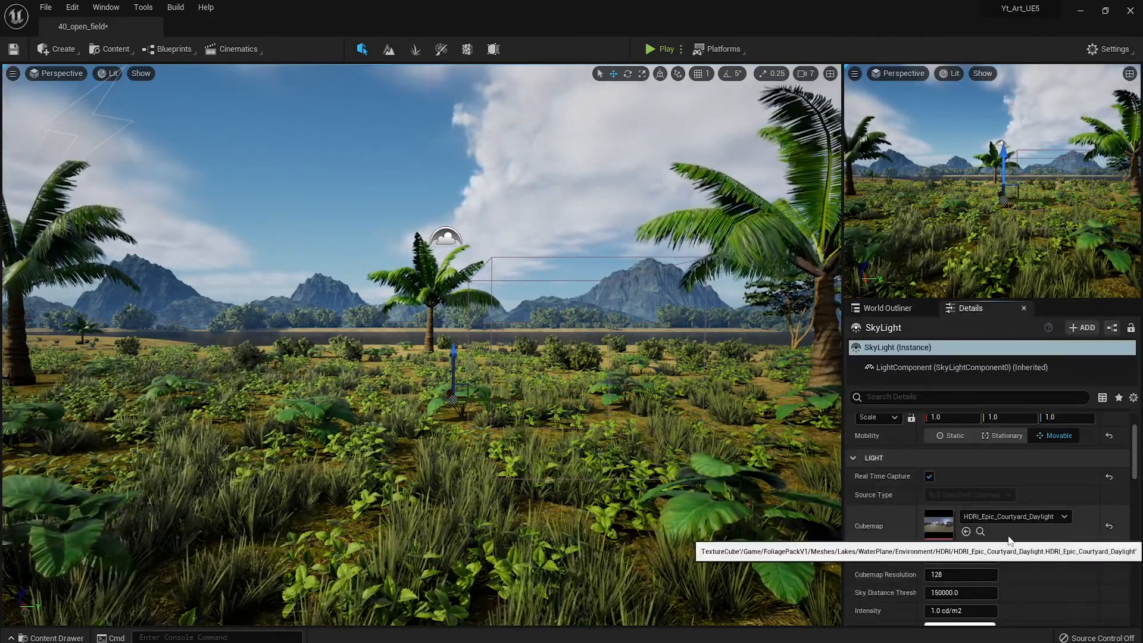
pyautogui.click(888, 307)
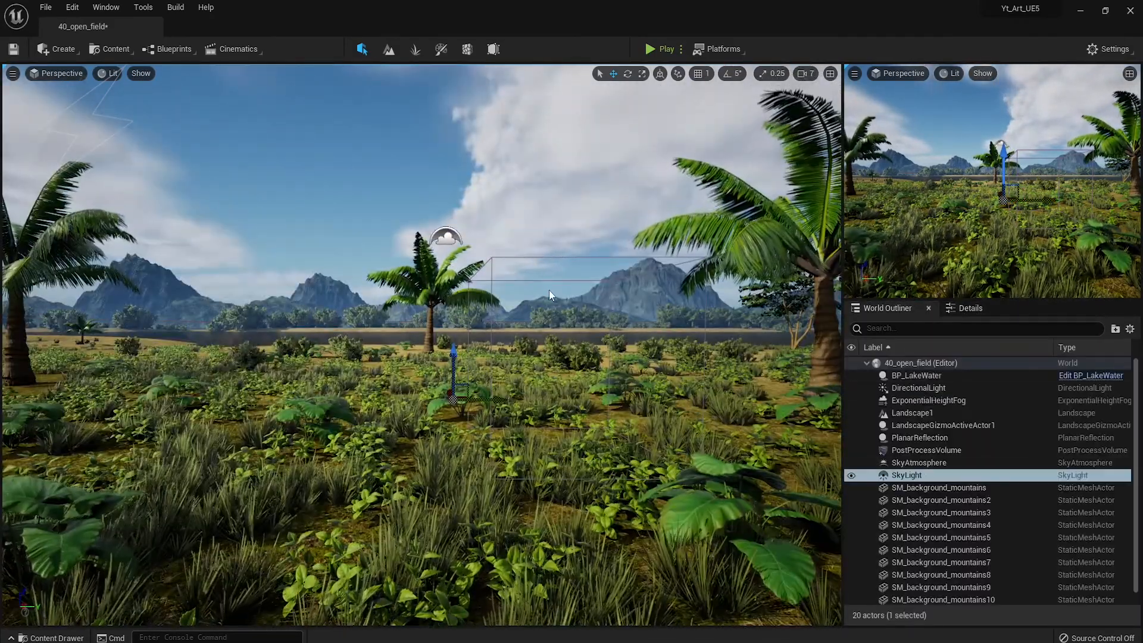
# - Save the level and preview the bookmarked camera view full screen in Game View, returning to the normal editor layout
pyautogui.hotkey('ctrl', 's')
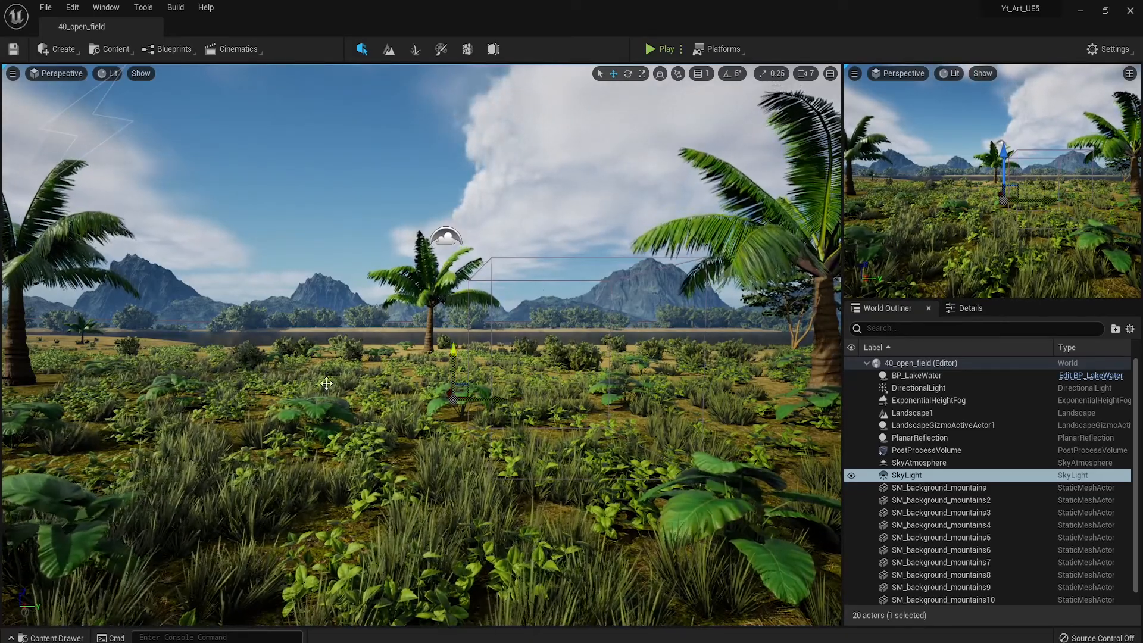
pyautogui.moveTo(326, 384); pyautogui.dragTo(373, 394, button='right')
pyautogui.press('1')
pyautogui.press('g')
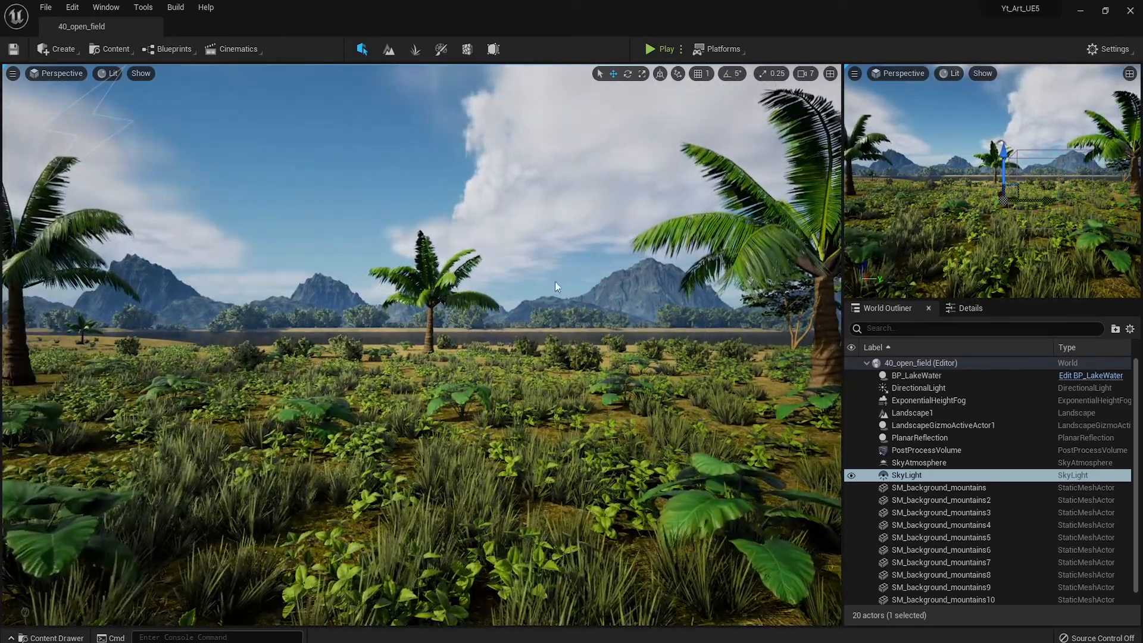
pyautogui.press('F11')
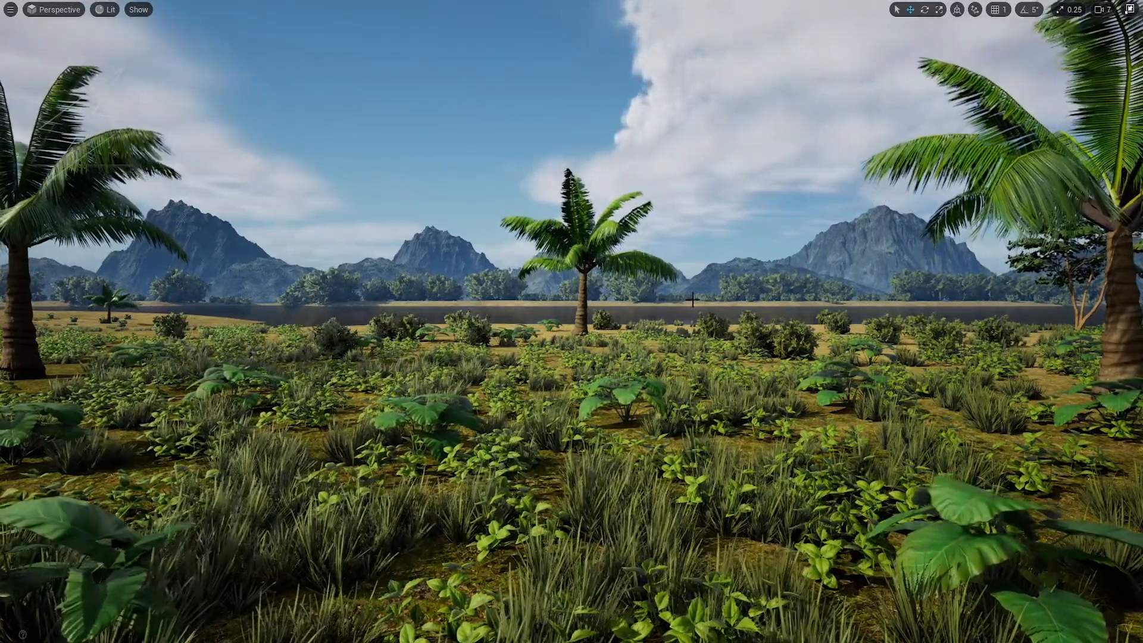
pyautogui.press('F11')
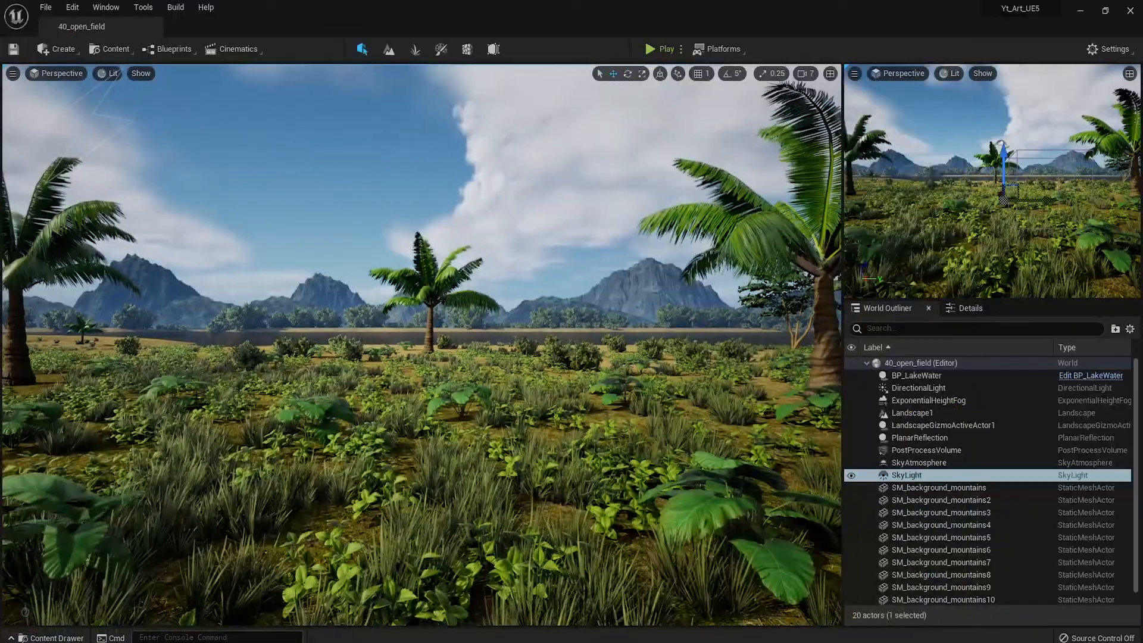
# - Check the placed foliage types in Foliage mode, return to Selection mode and view the planted field from above
pyautogui.click(415, 49)
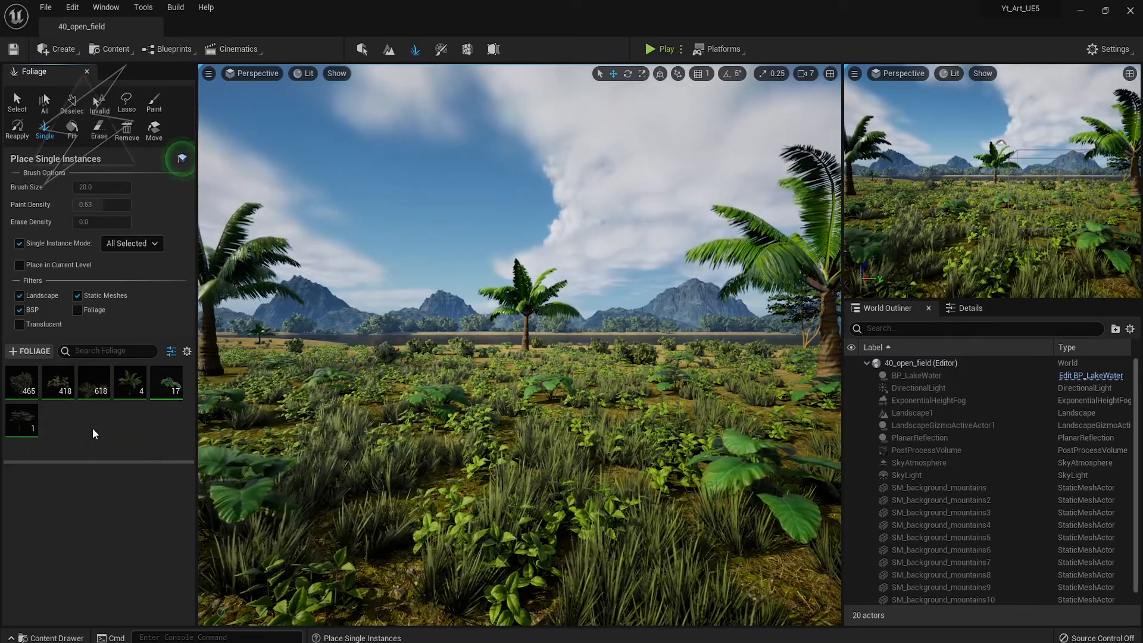
pyautogui.click(362, 50)
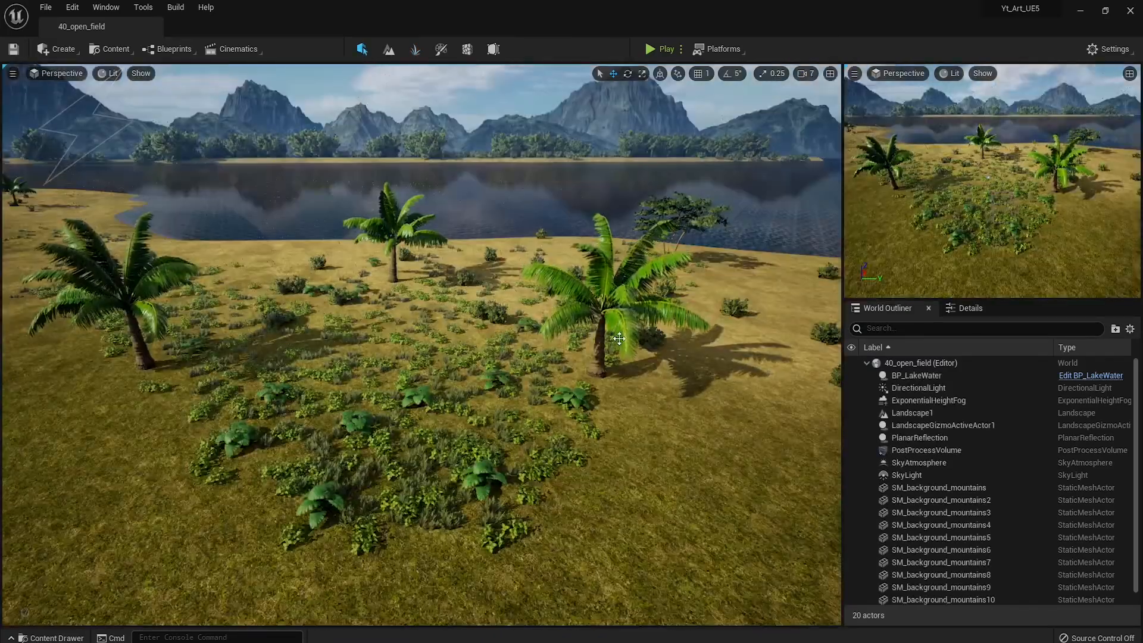